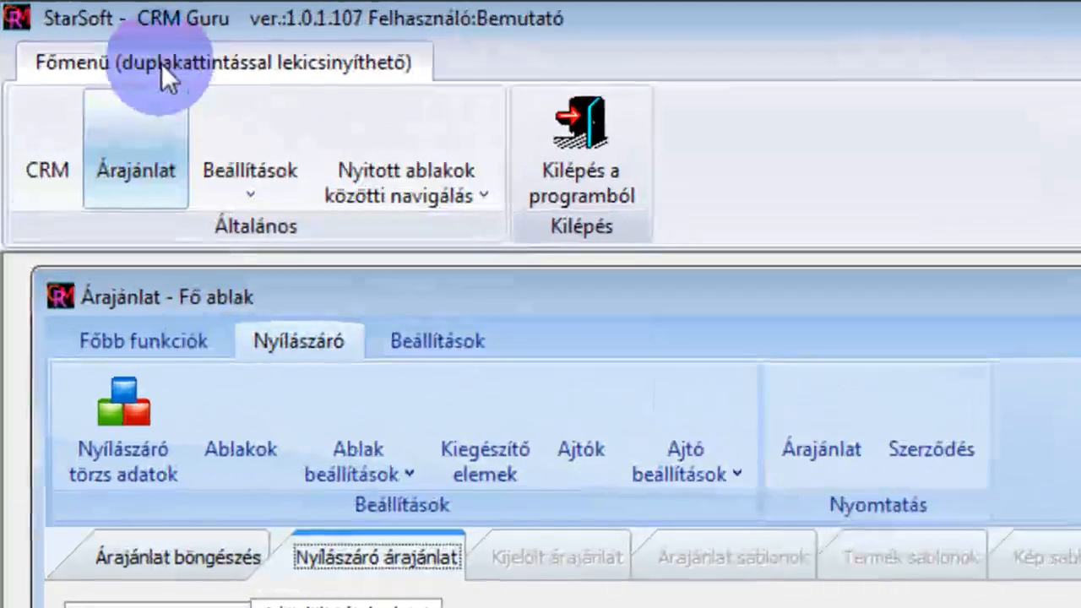
Collapse the main ribbon and enlarge the quotation main window downward
double_click(161, 64)
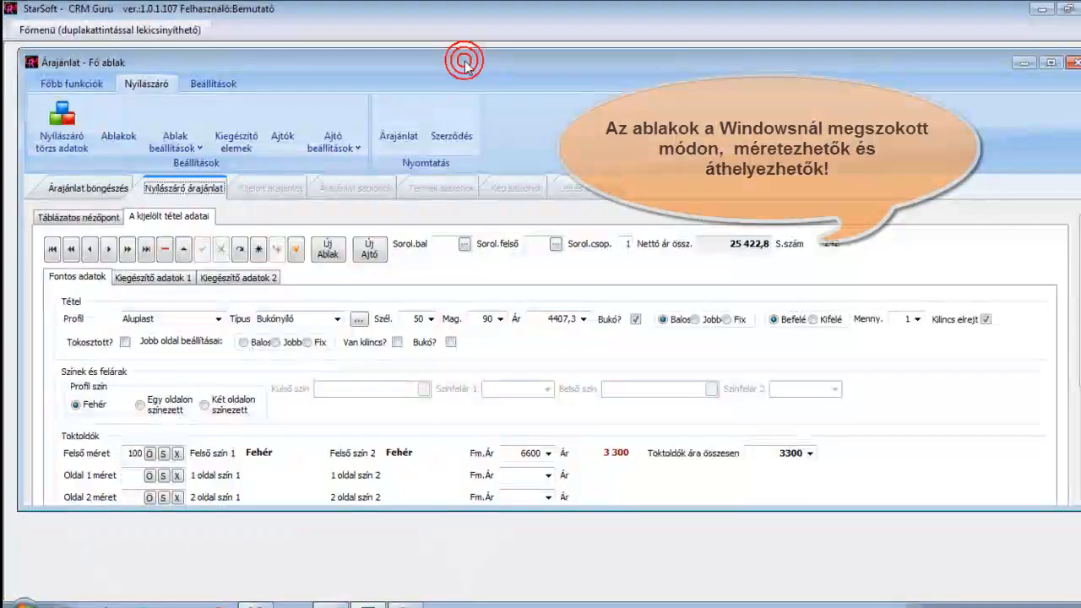
left_click_drag(575, 509, 574, 562)
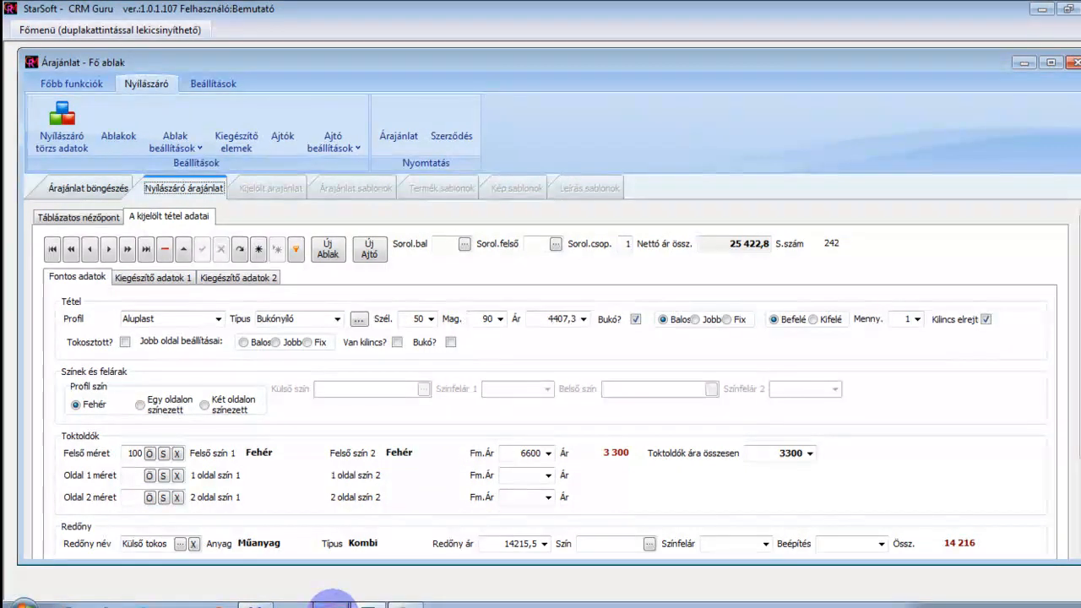
Open the quotation sketch image to review the required windows, then minimize it
mouse_move(331, 602)
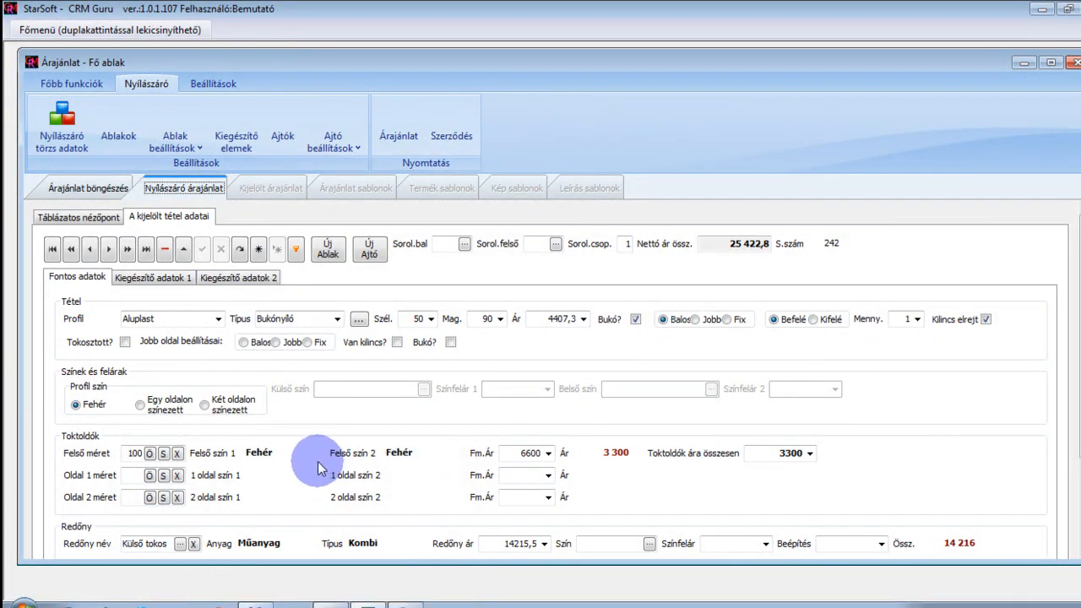
left_click(331, 601)
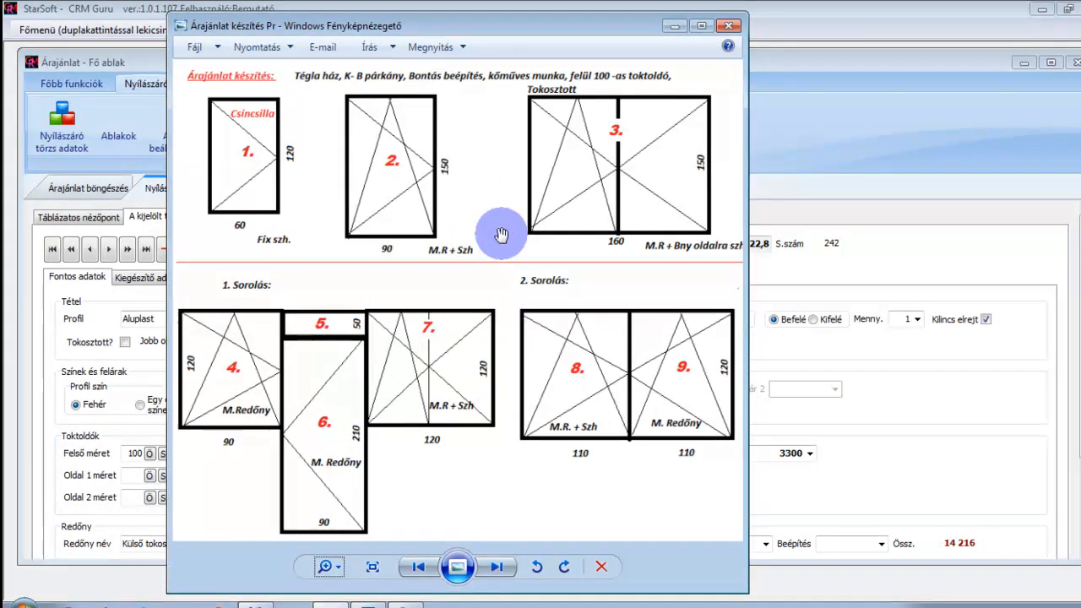
left_click(674, 26)
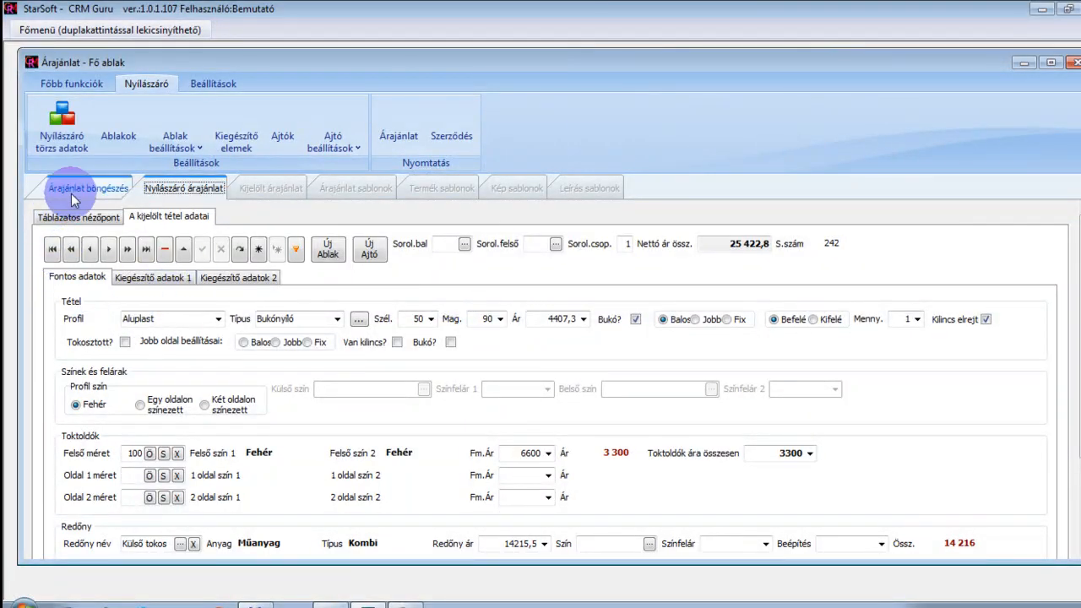
Start a new quotation record in the tabular view of the window quotation tab
left_click(177, 188)
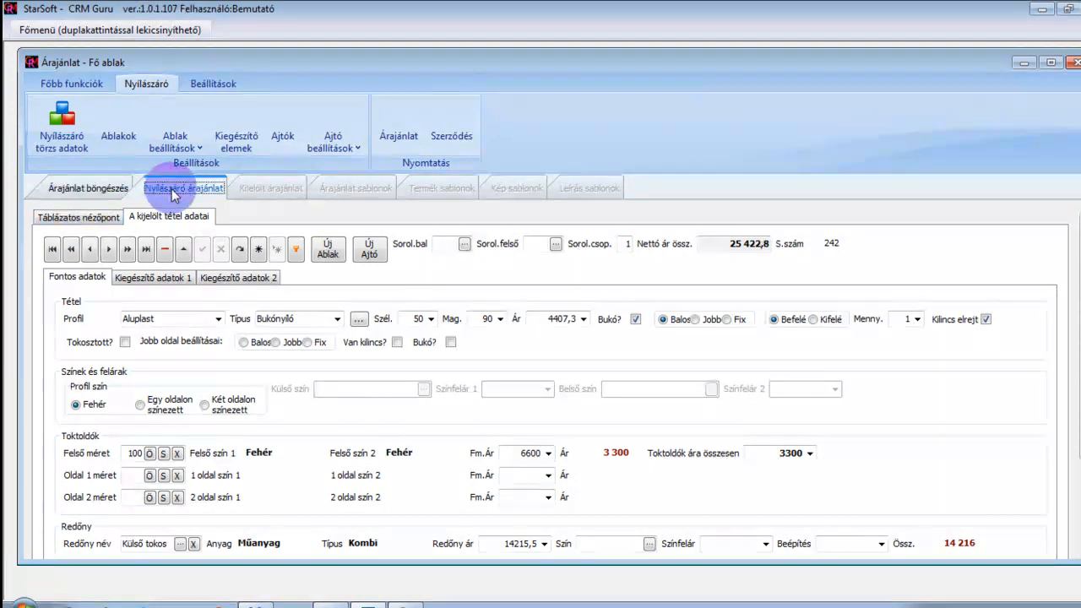
left_click(173, 193)
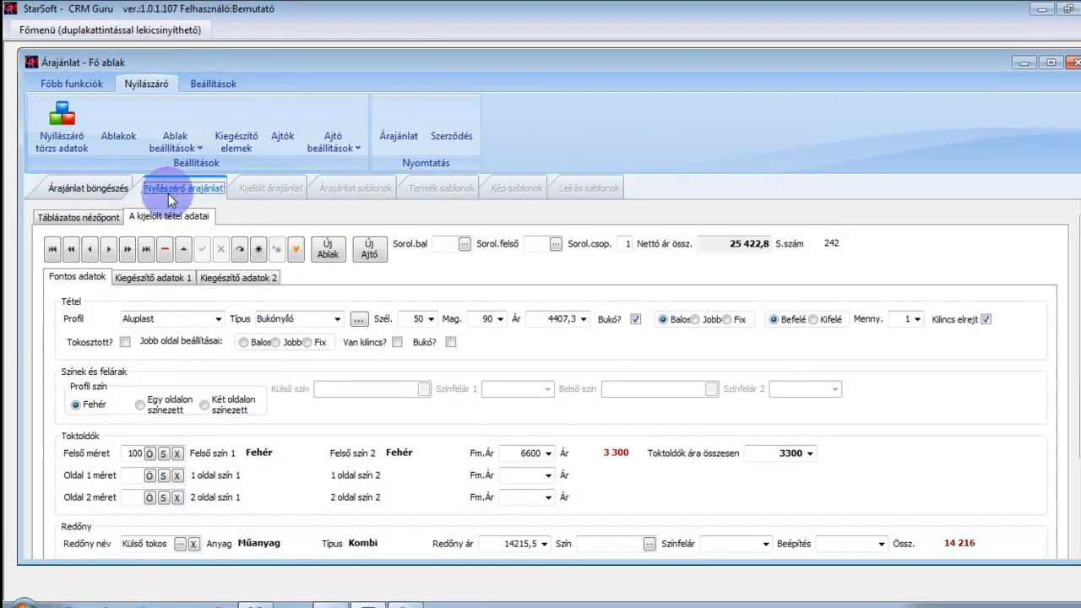
left_click(100, 218)
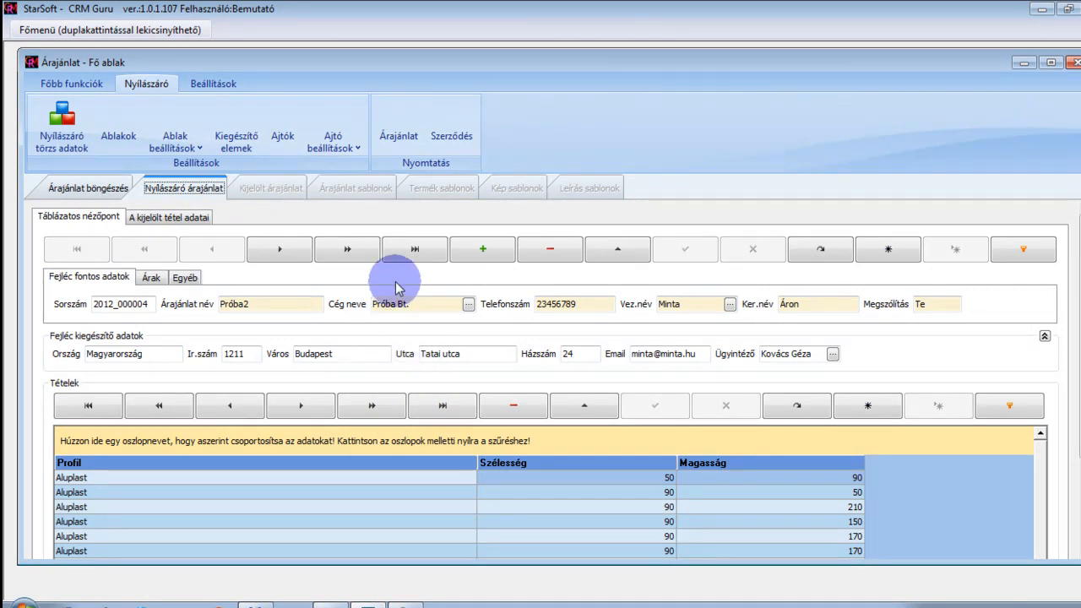
left_click(481, 249)
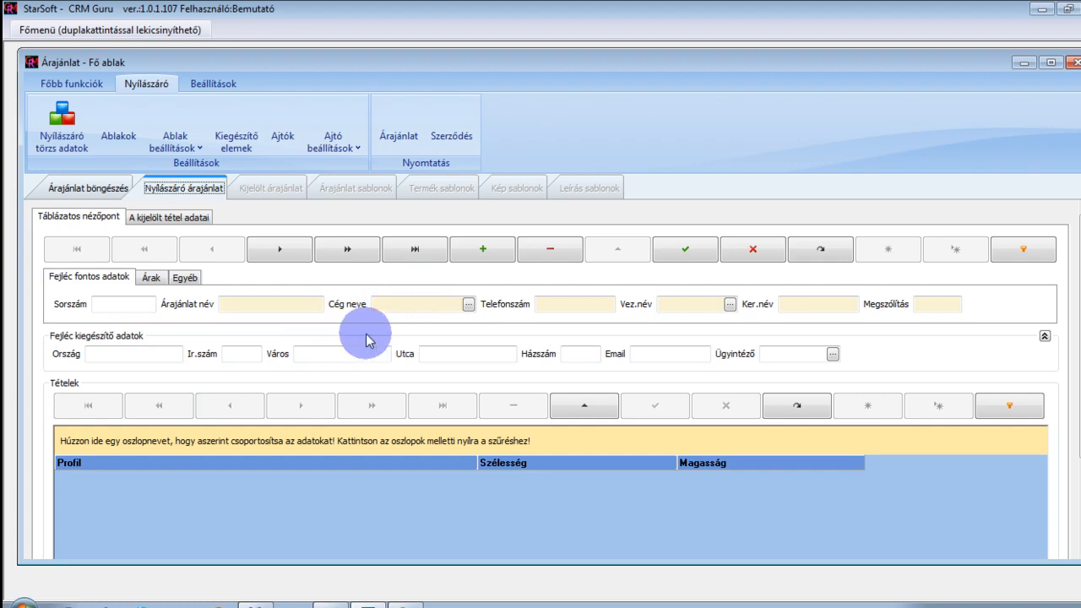
Examine the empty header fields of the new quotation
left_click(232, 302)
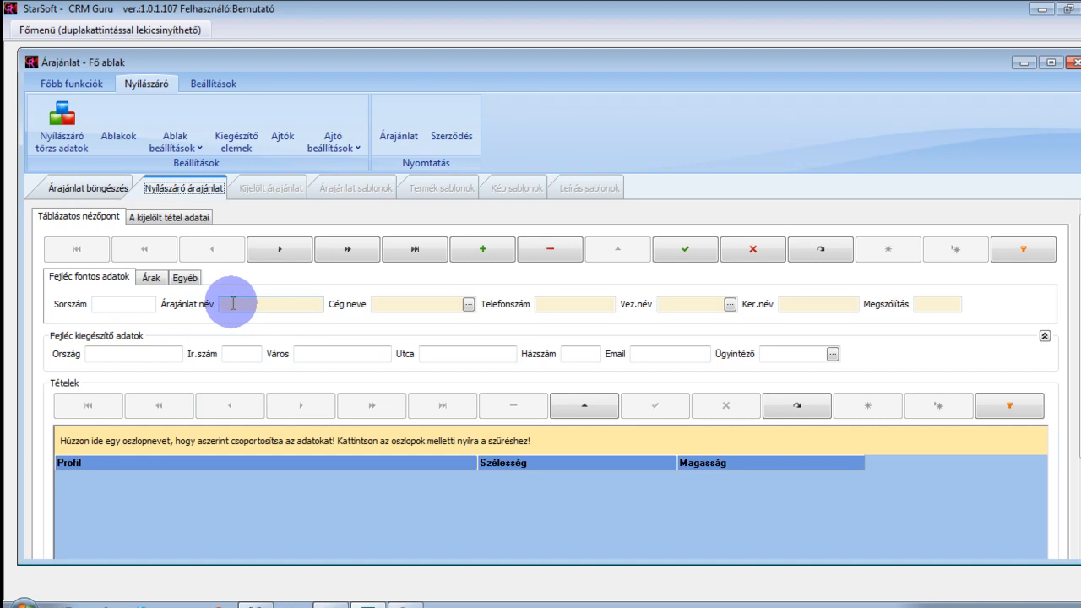
left_click(402, 304)
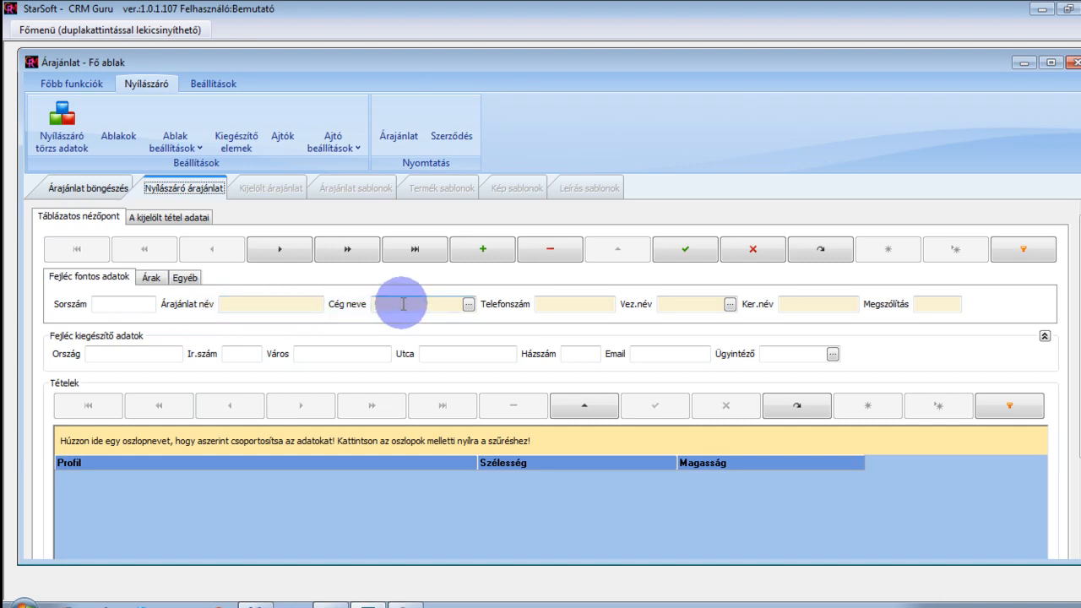
left_click(587, 304)
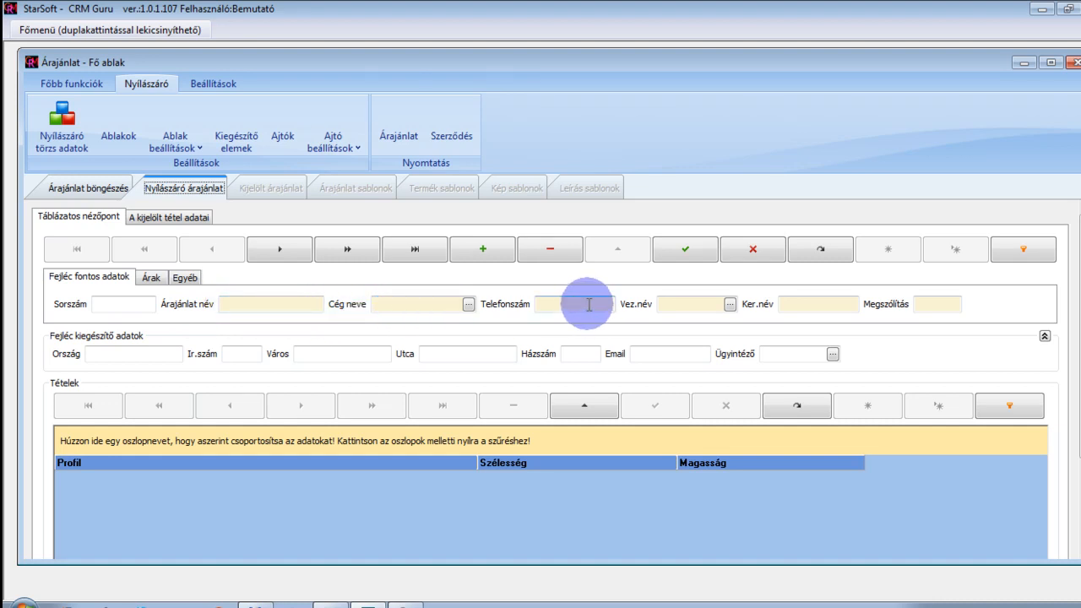
left_click(806, 302)
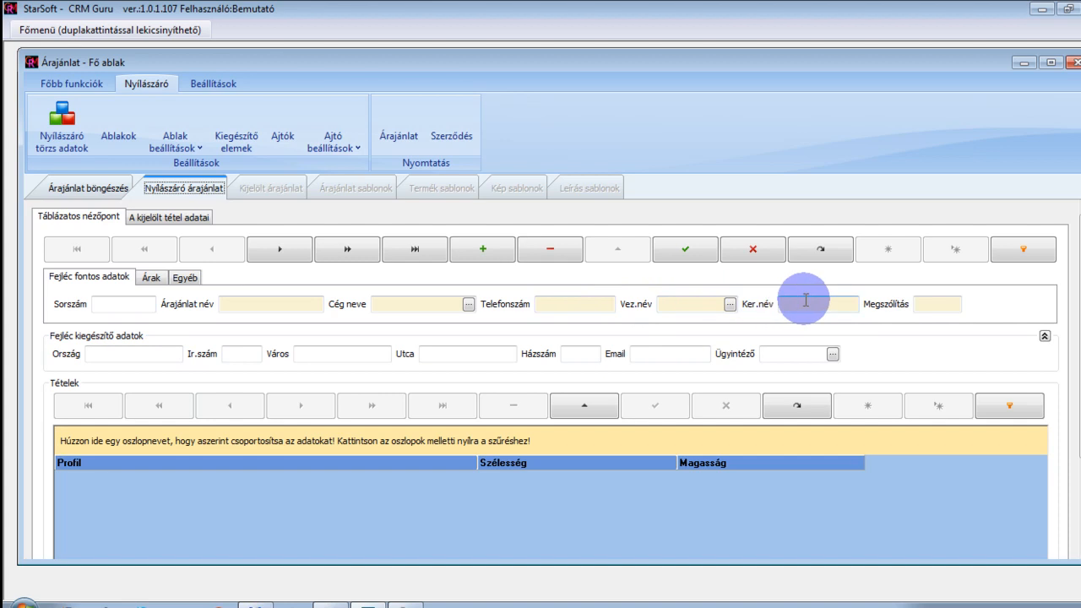
left_click(917, 304)
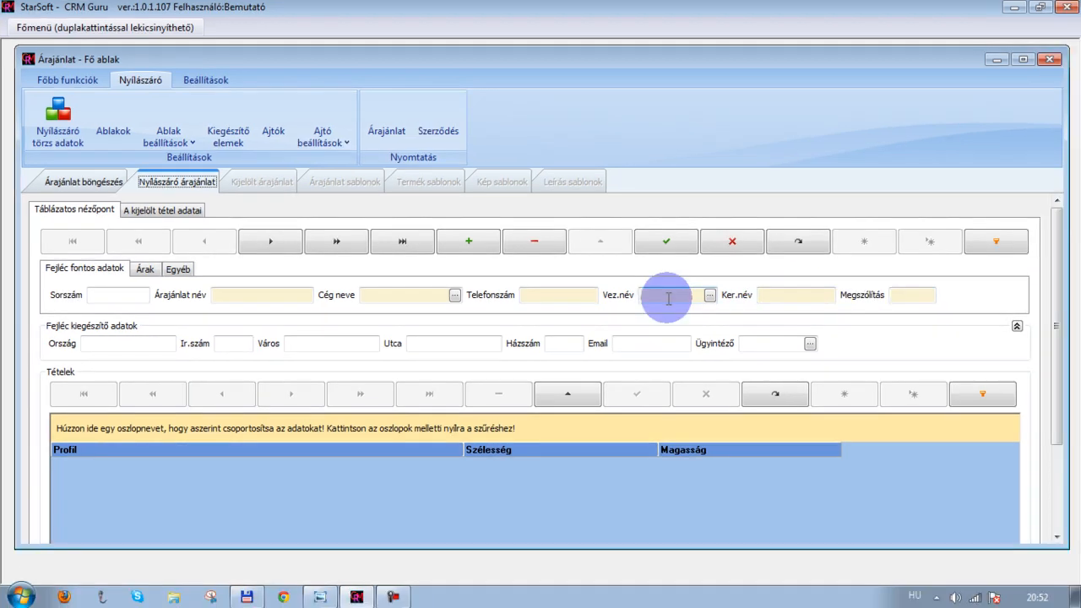
Fill in the customer's surname, first name, postal code, city, street and house number in the quotation header
left_click(687, 307)
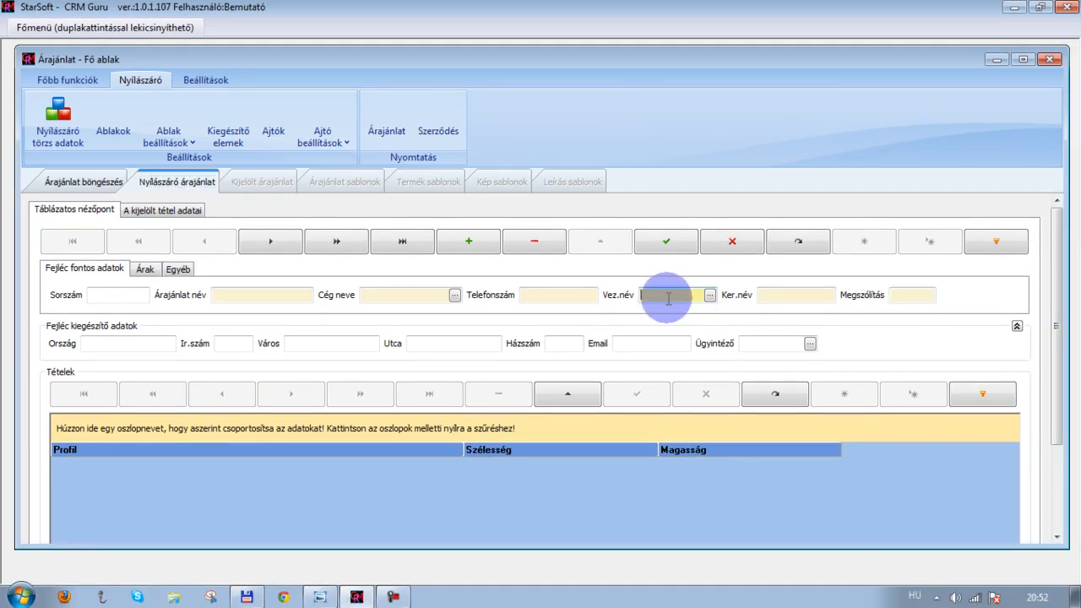
type("Minta")
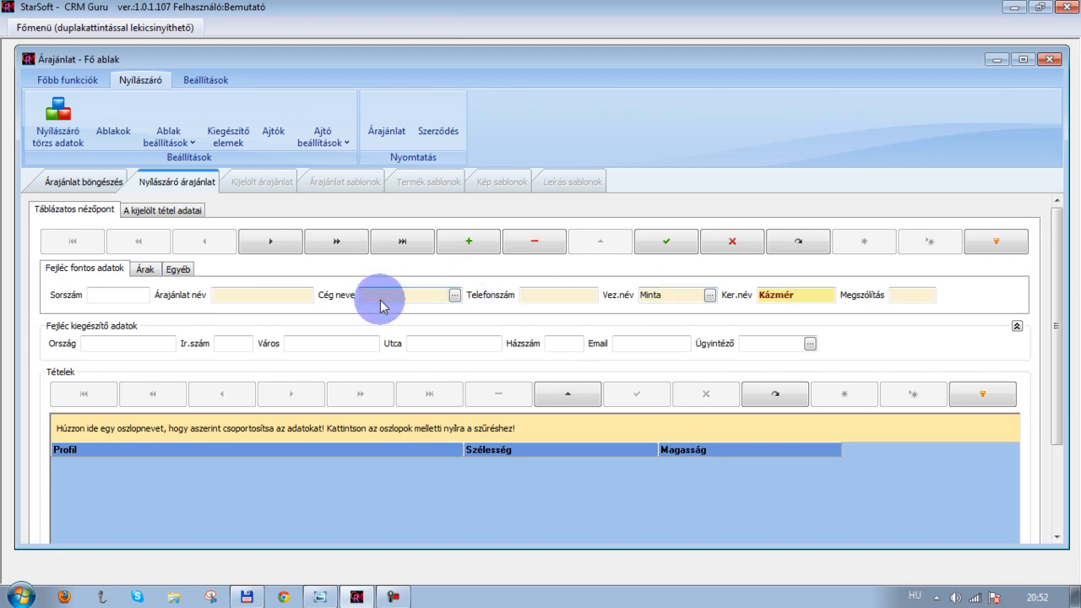
left_click(224, 344)
type("1214")
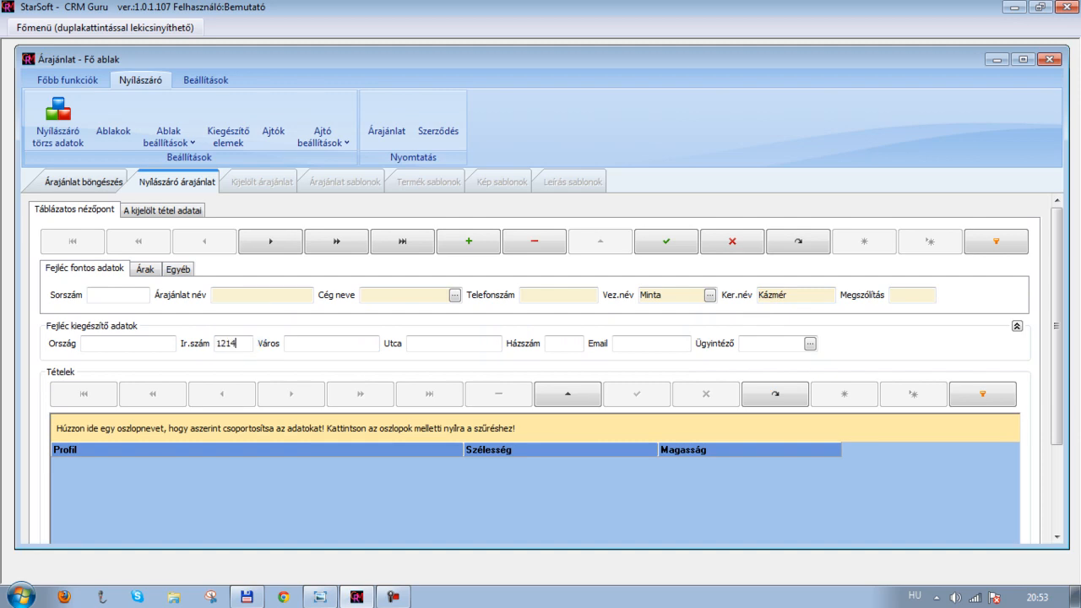
left_click(309, 340)
type("Budapest")
left_click(439, 345)
type("Kisérő")
left_click(572, 341)
type("1")
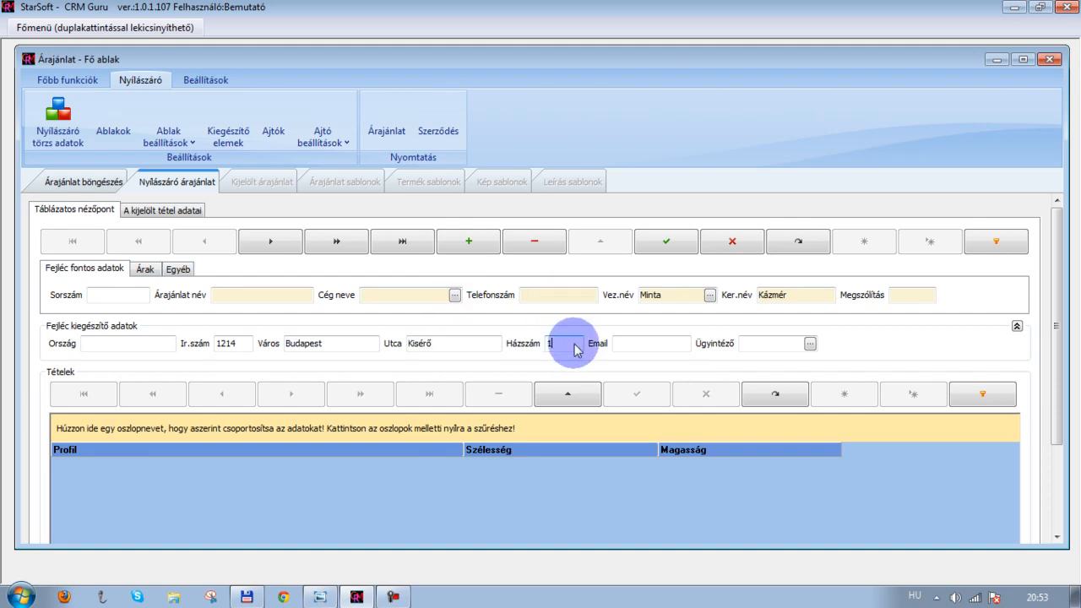
left_click(646, 341)
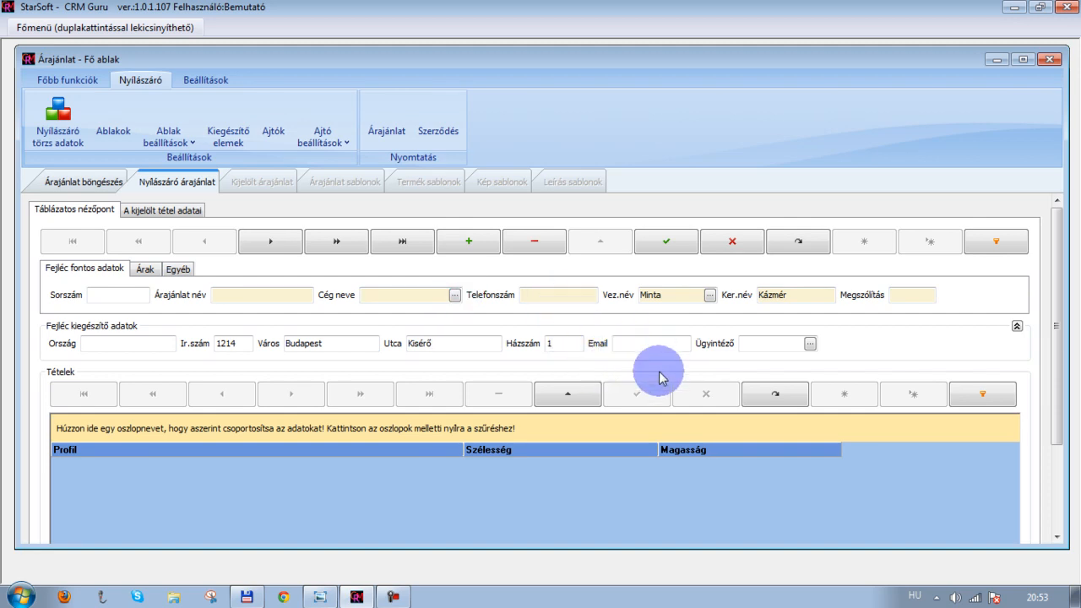
Assign a case officer (Ügyintéző) to the quotation from the lookup list
left_click(804, 343)
left_click(812, 344)
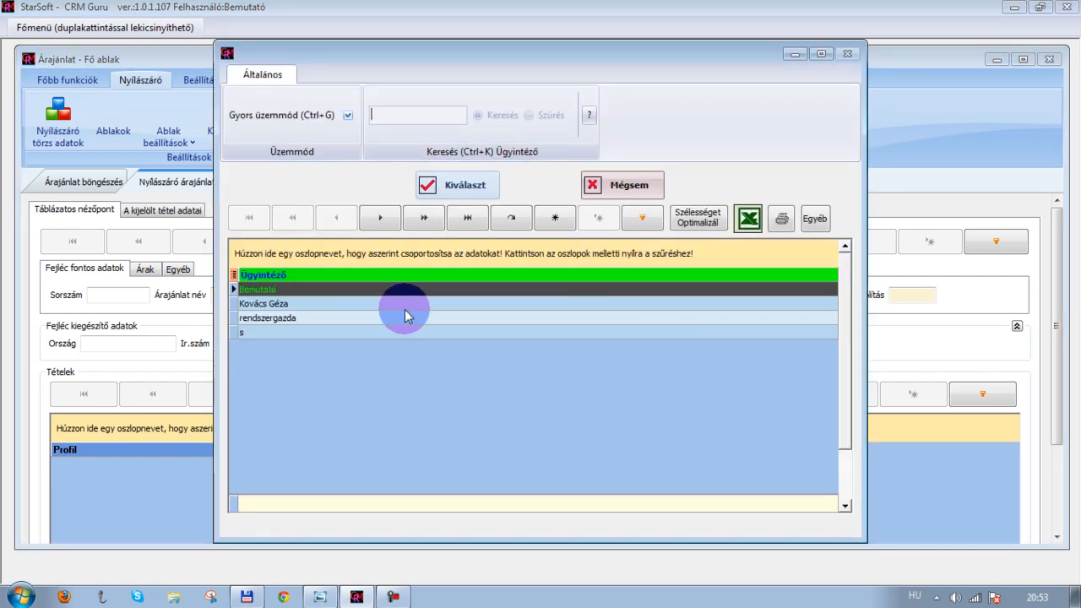
left_click(451, 302)
left_click(386, 304)
left_click(456, 186)
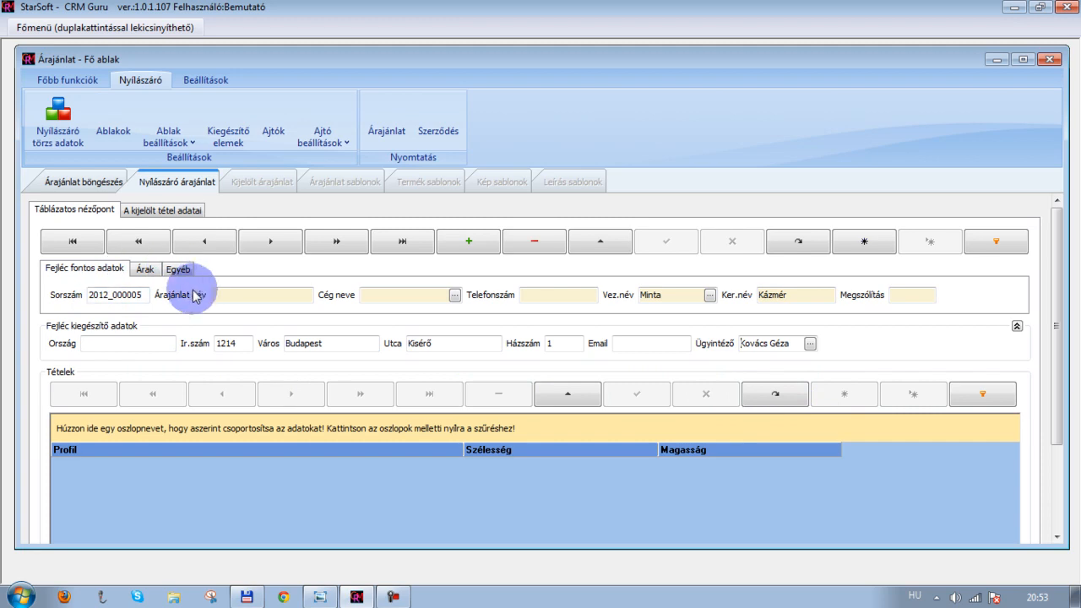
On the prices tab, load default prices: installation 5000, demolition 1500 and skirting trim 1000
left_click(149, 269)
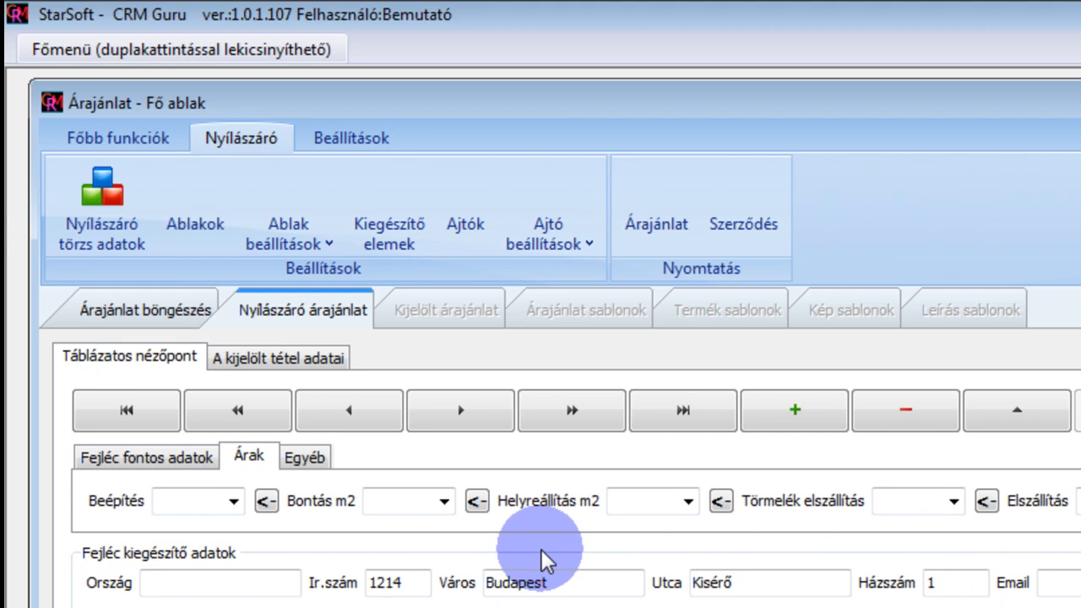
left_click(532, 573)
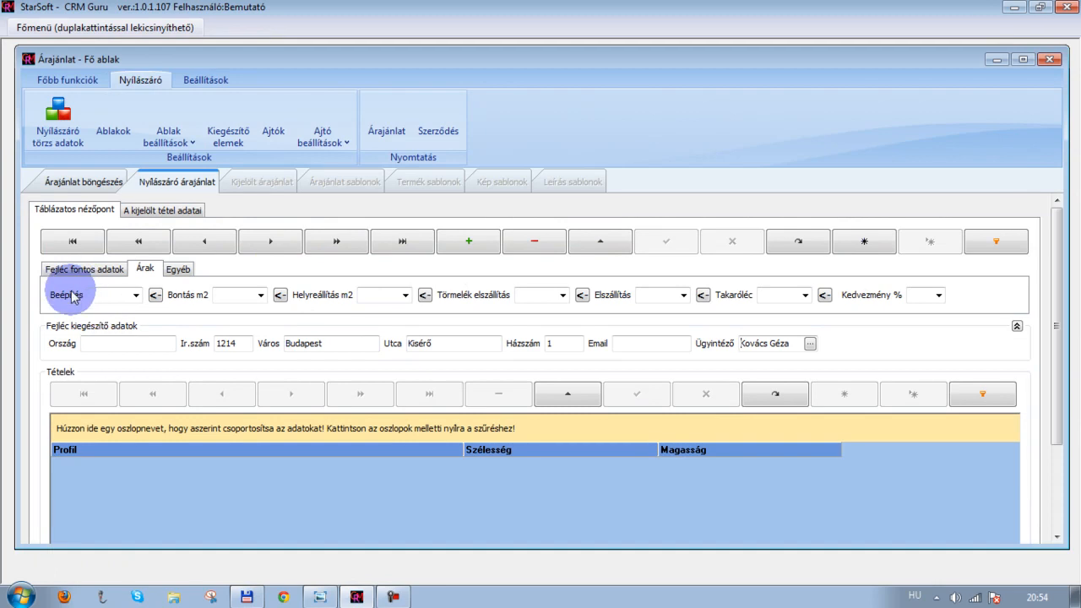
left_click(136, 296)
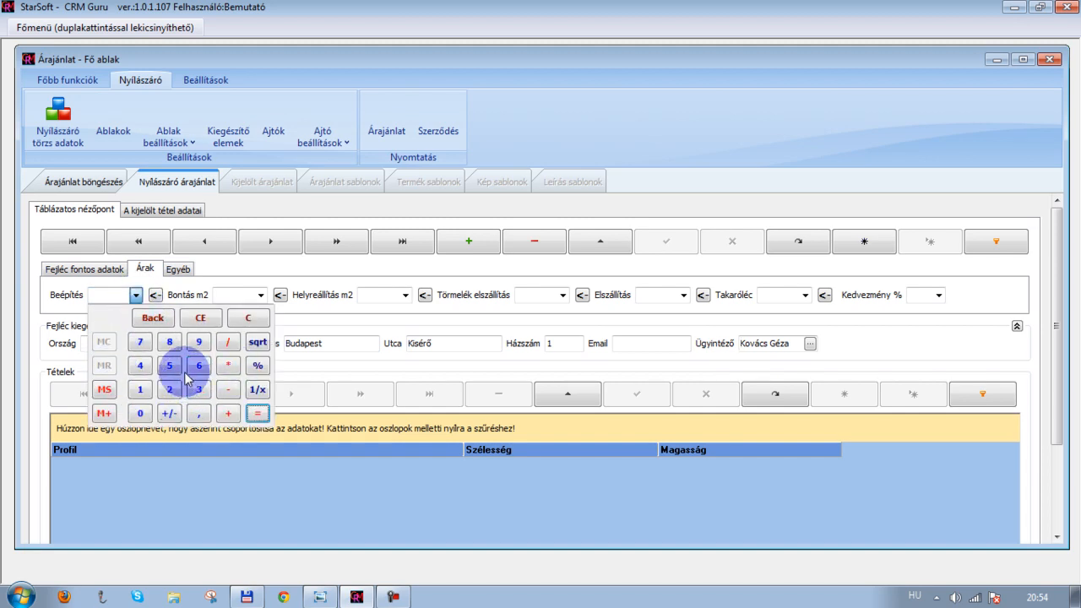
left_click(168, 282)
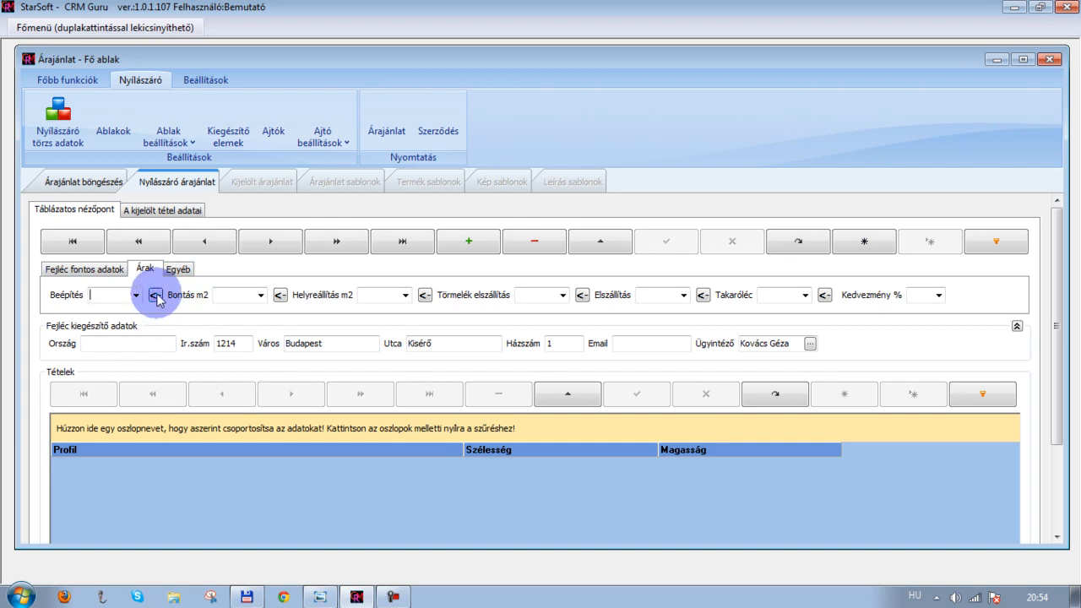
left_click(155, 295)
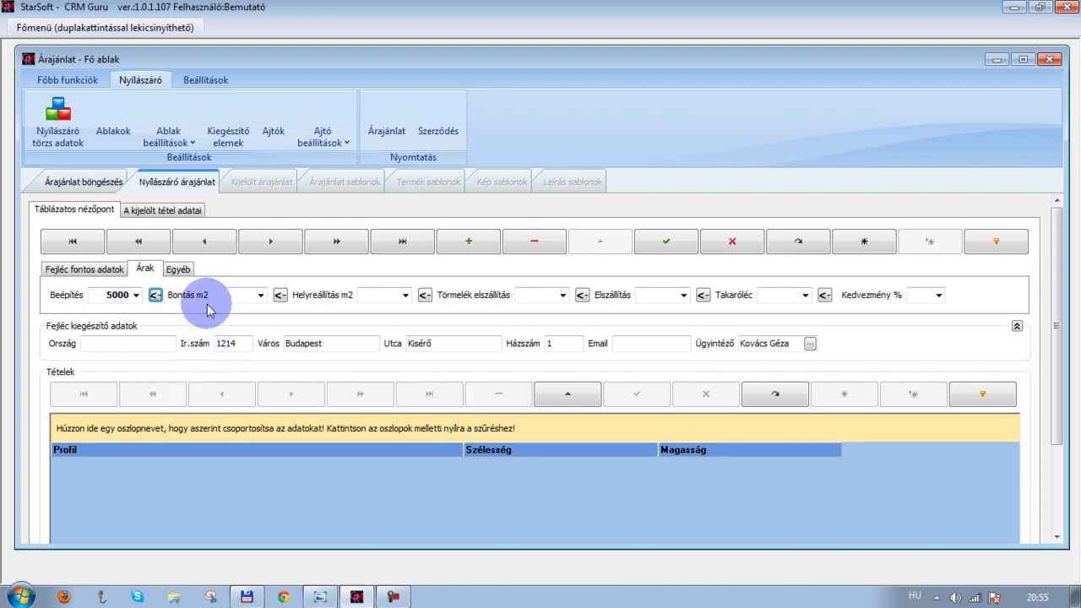
left_click(281, 295)
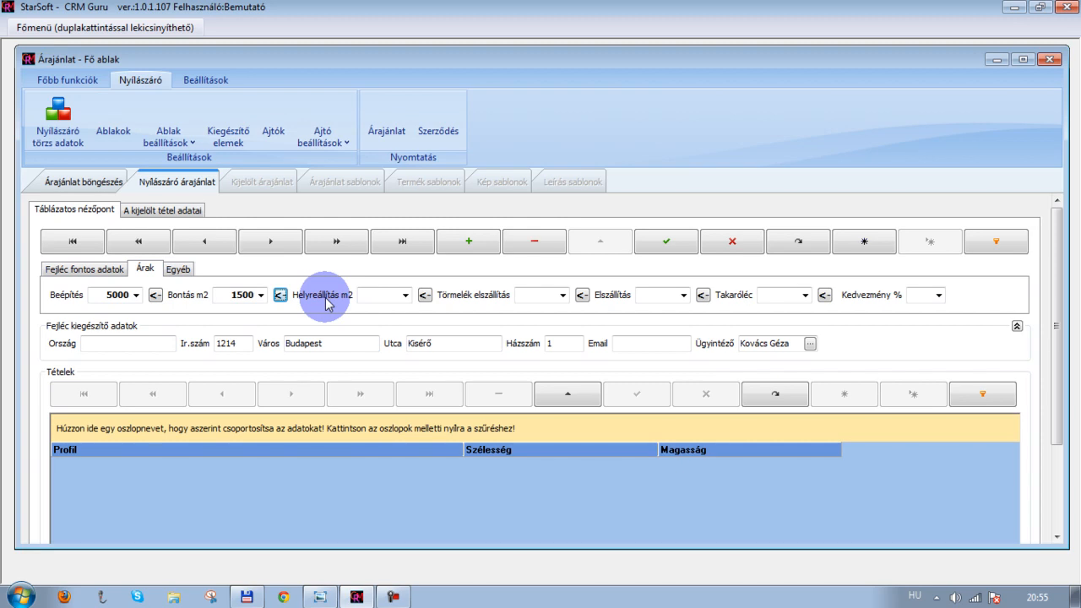
left_click(427, 299)
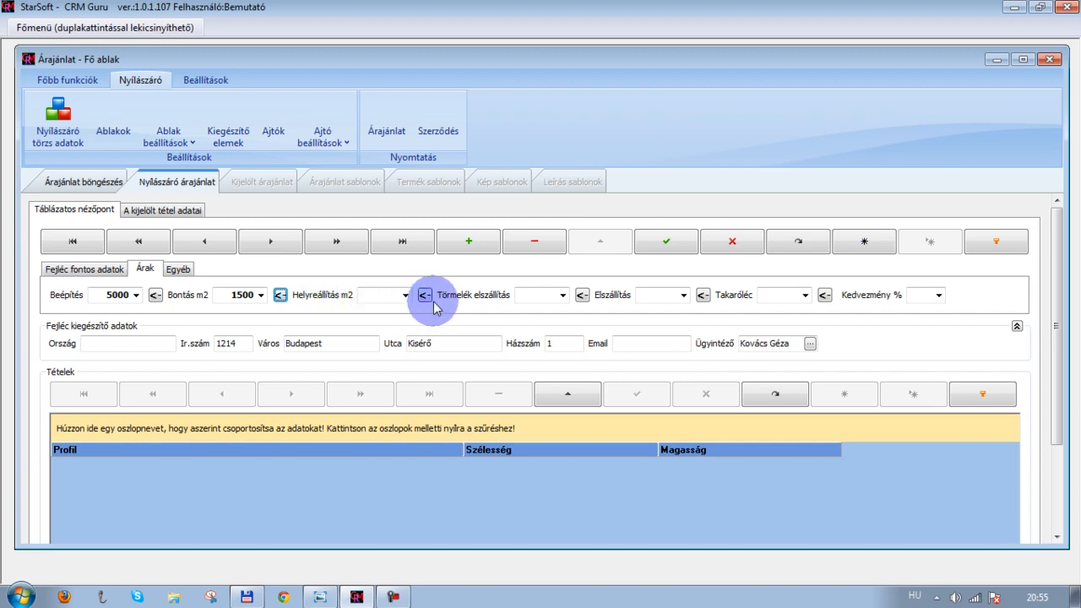
left_click(824, 297)
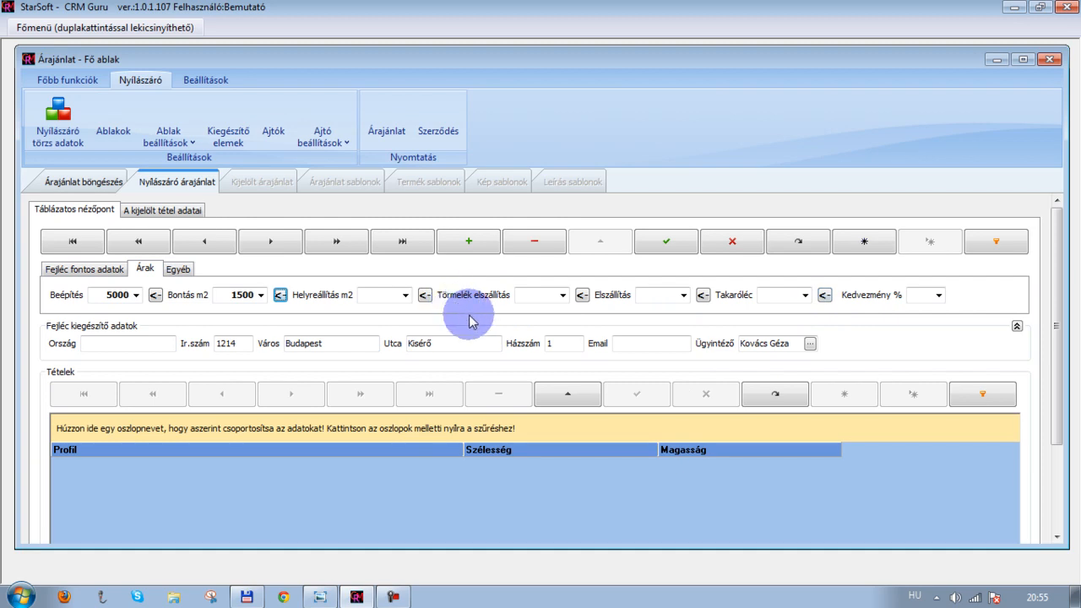
left_click(823, 299)
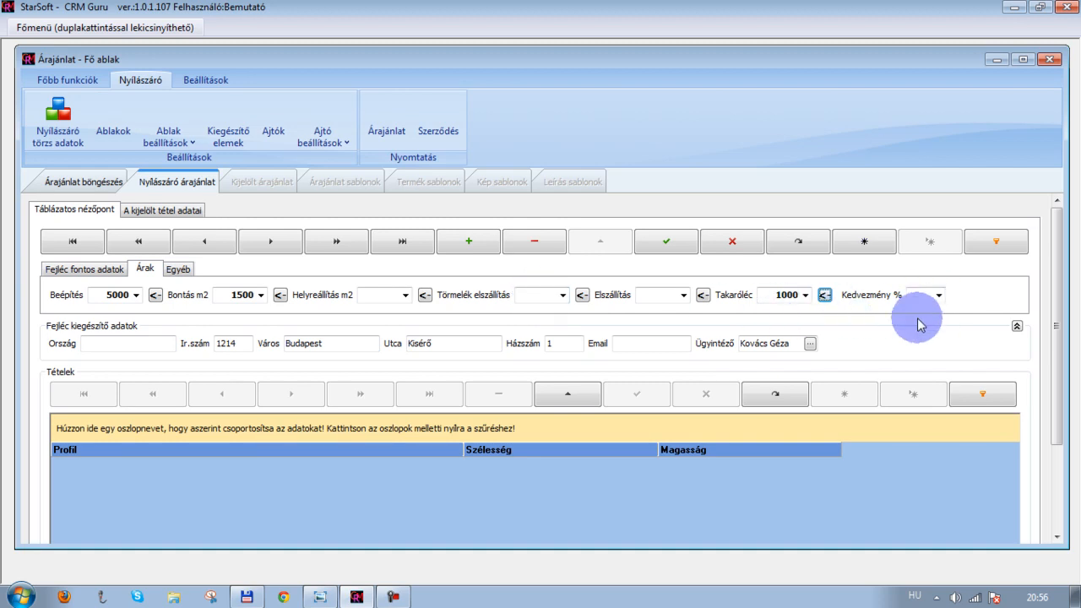
On the other settings tab, load the default print footer text and review it in its list
left_click(179, 270)
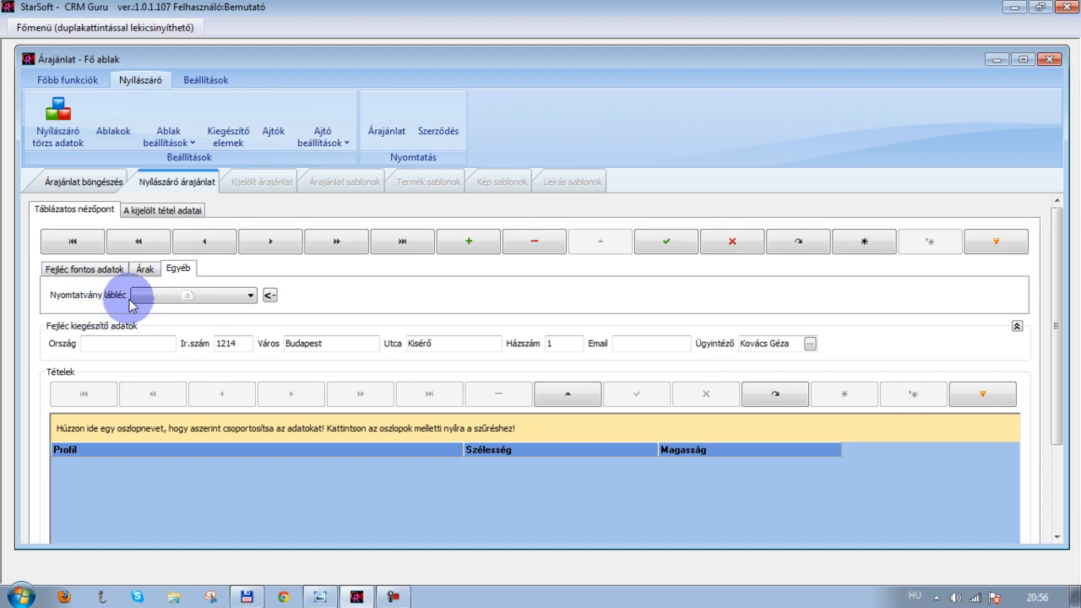
left_click(250, 295)
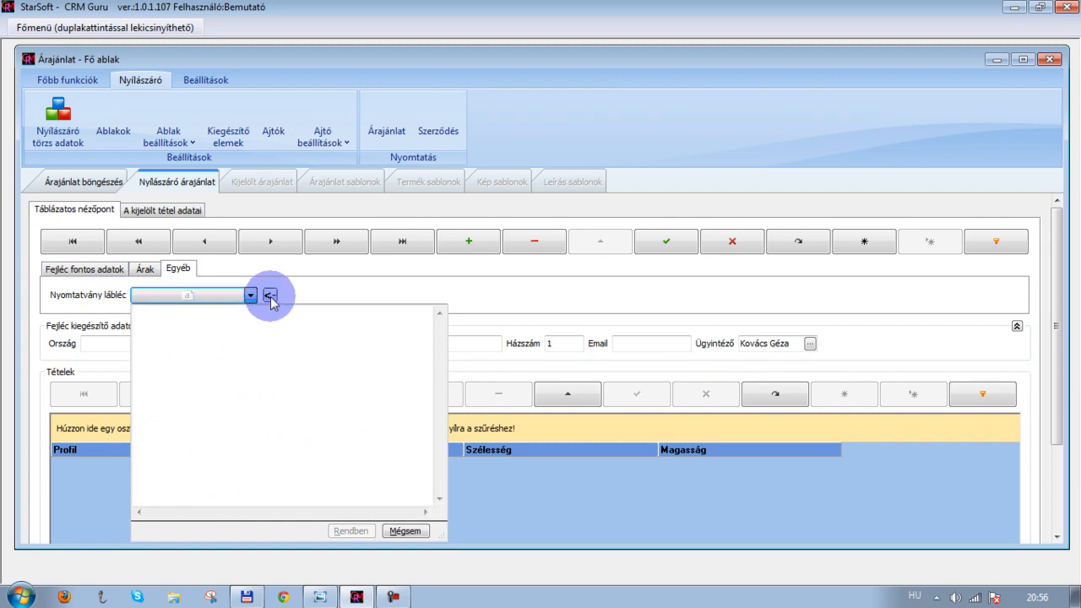
left_click(269, 295)
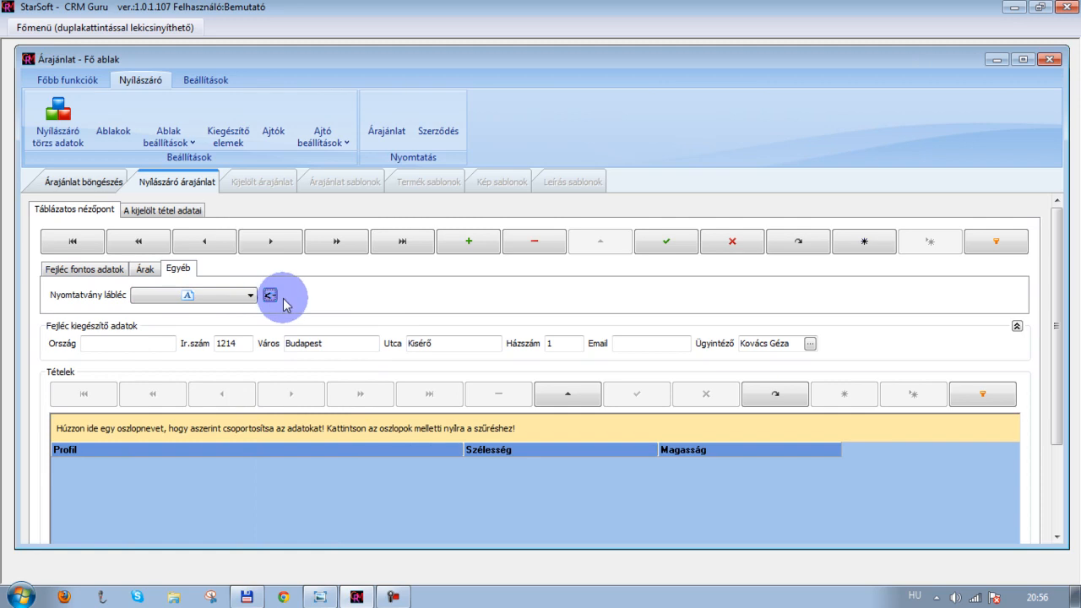
left_click(250, 296)
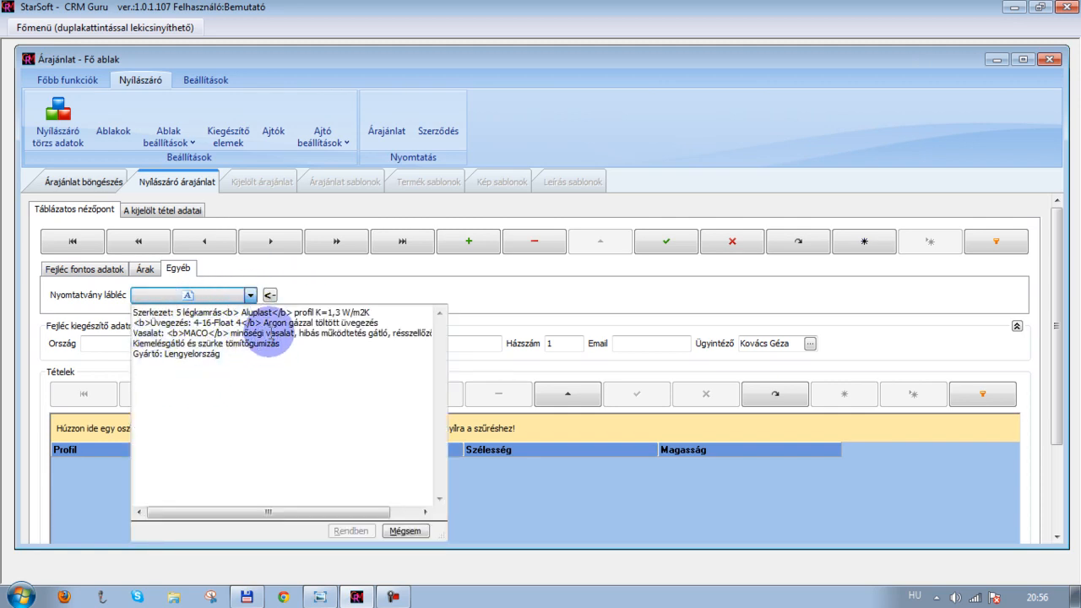
left_click(292, 291)
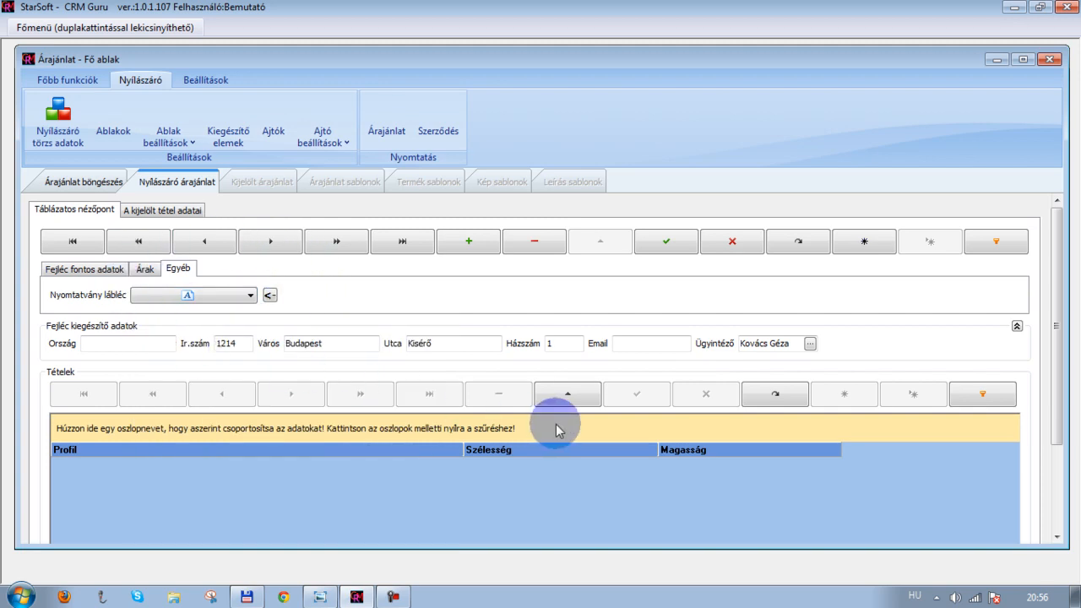
Add a new window item on the selected item's details tab
left_click(167, 213)
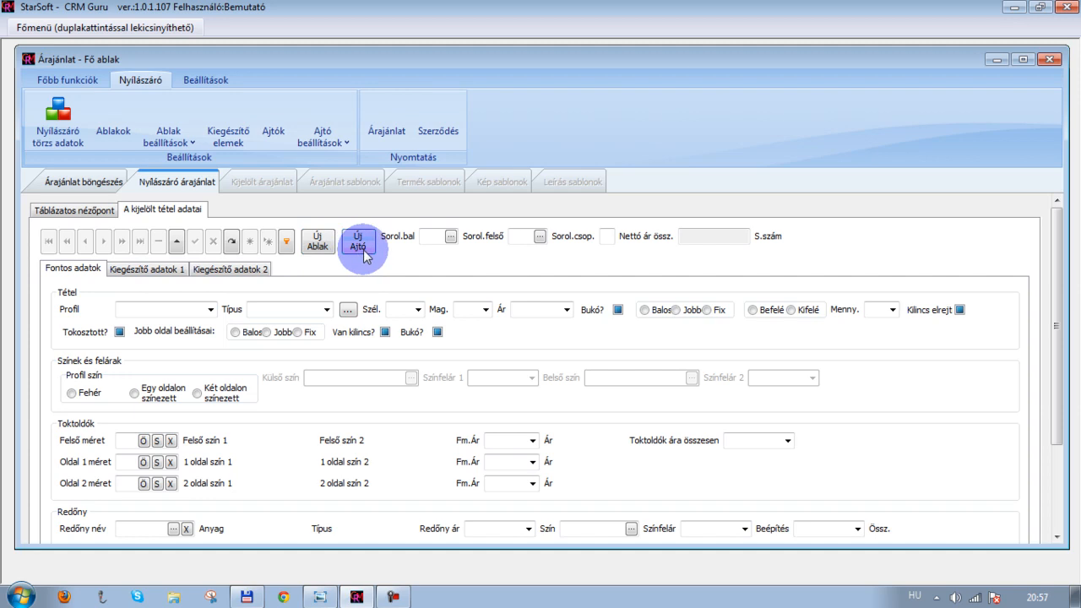
left_click(316, 247)
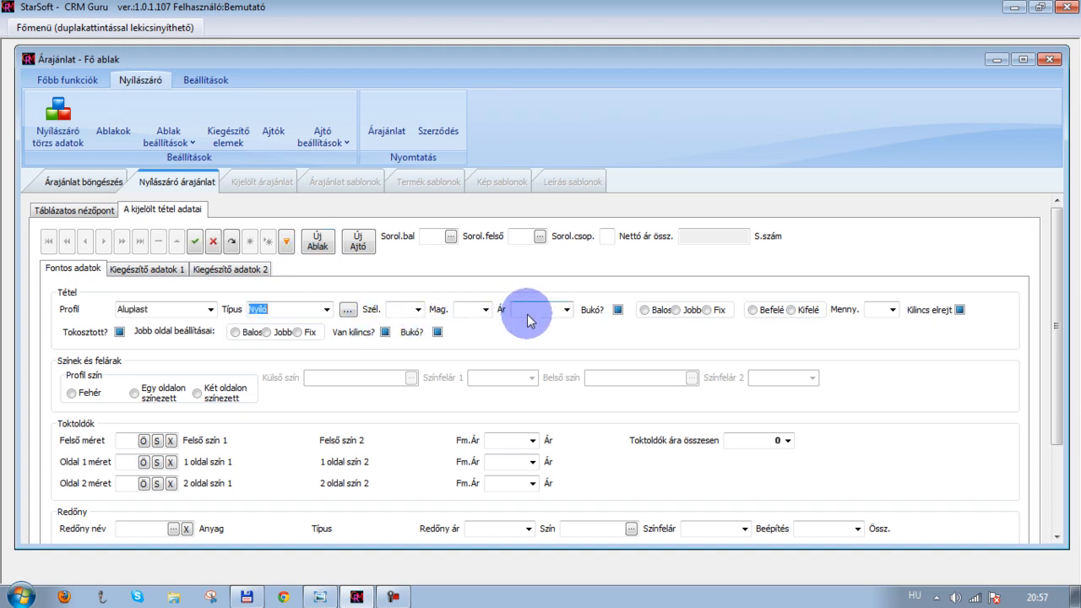
left_click(417, 310)
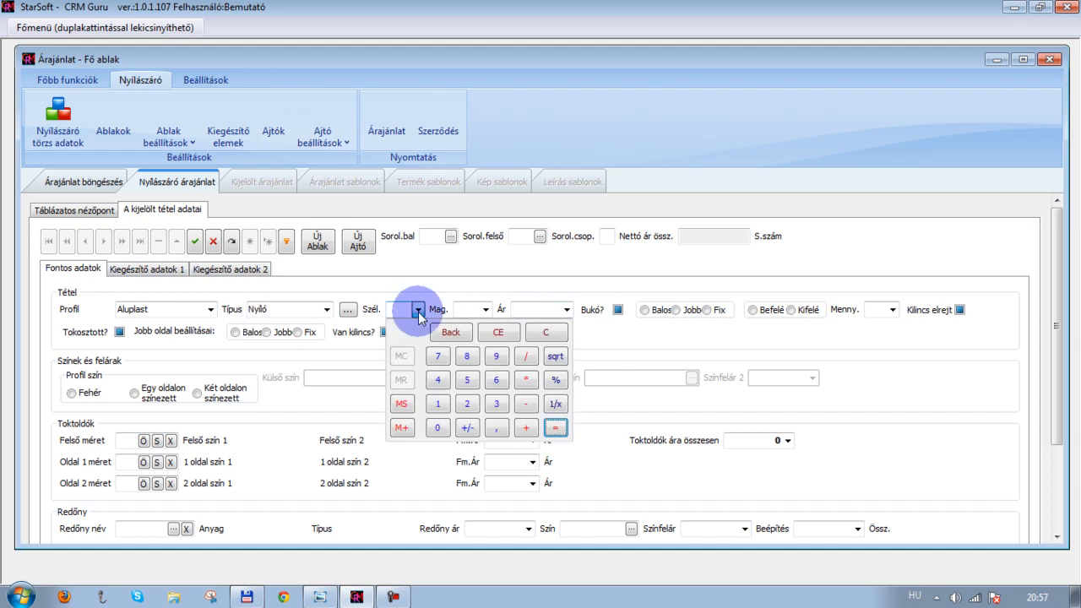
left_click(418, 311)
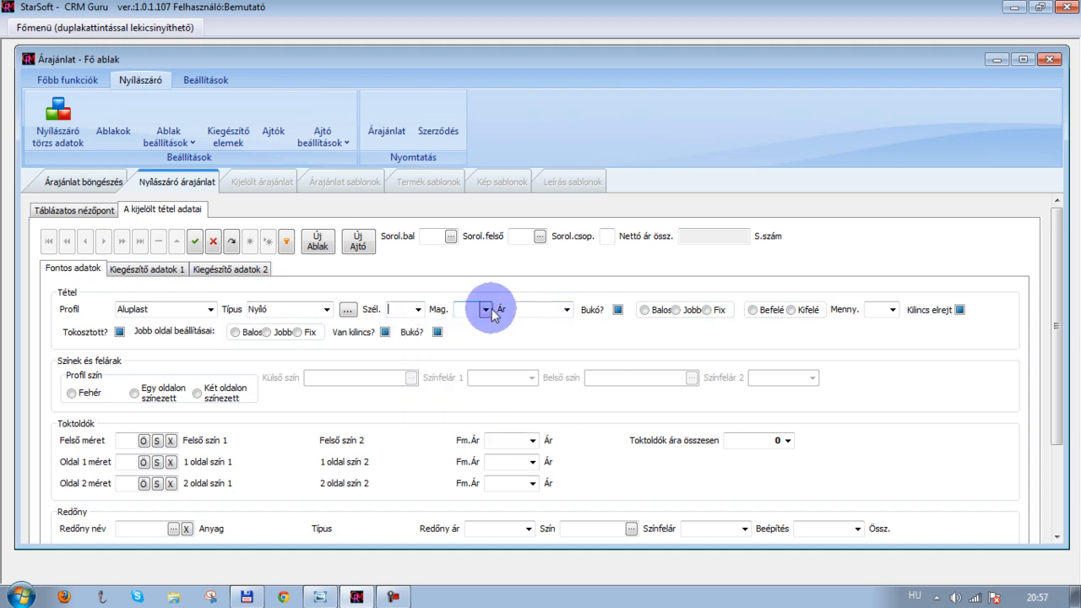
left_click(456, 315)
key("shift+Tab")
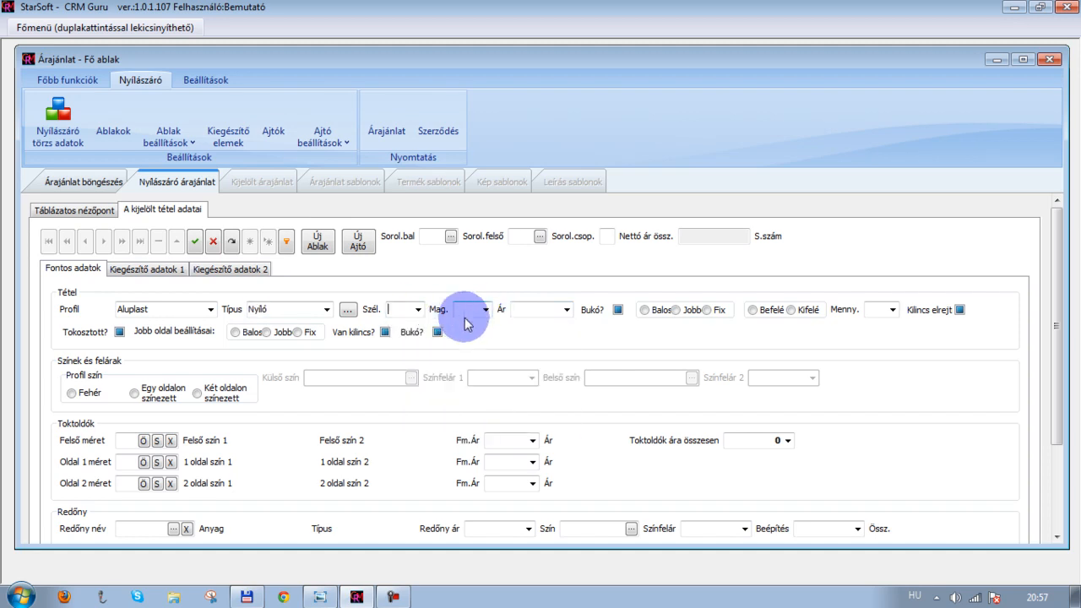
Choose the window size 60 wide by 120 high from the size price list
left_click(348, 310)
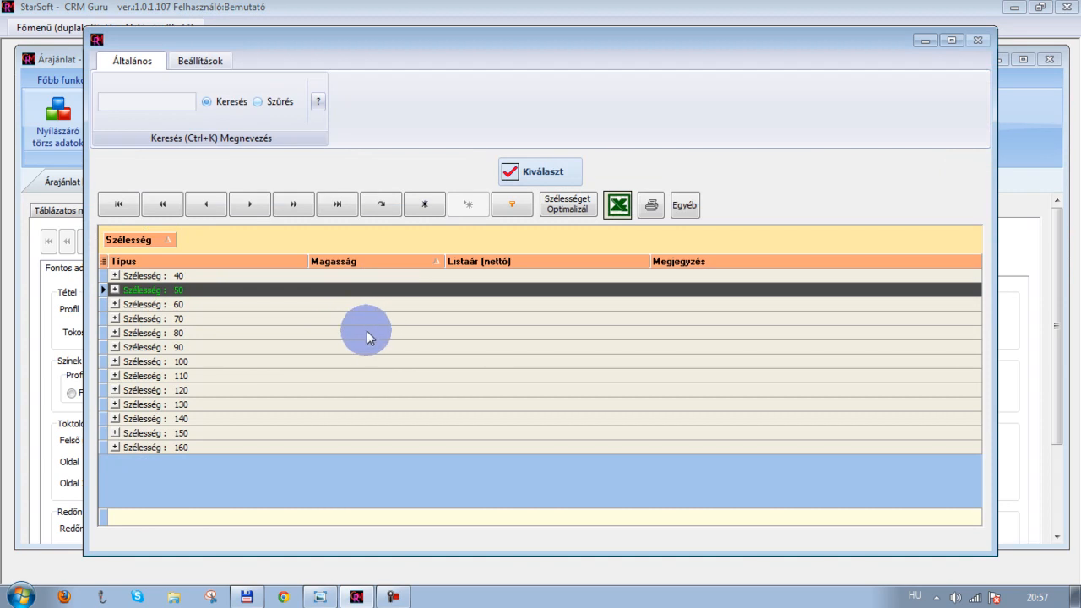
left_click_drag(297, 44, 553, 57)
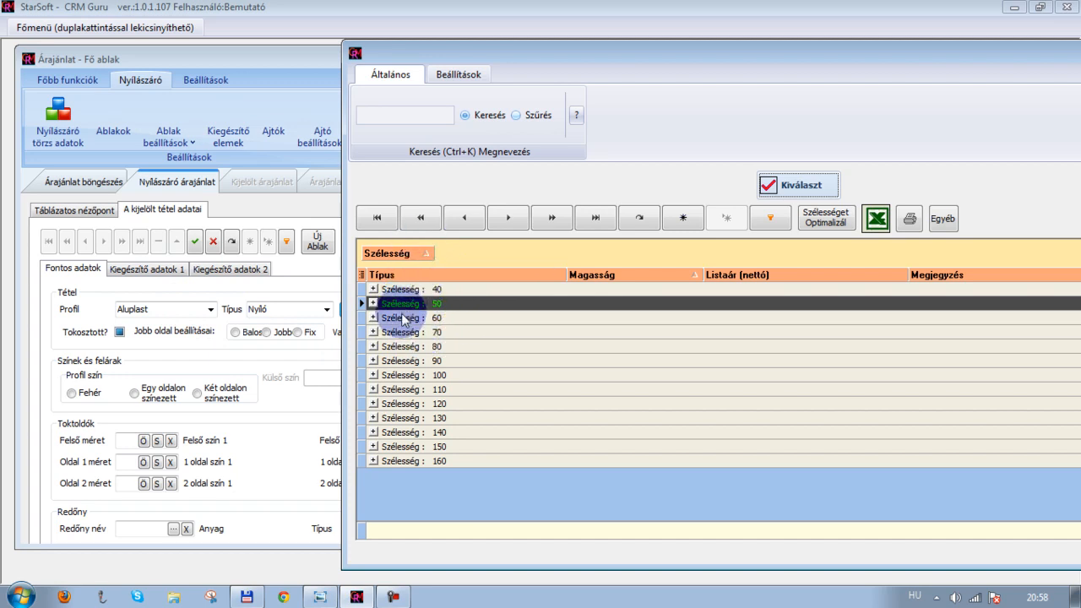
left_click(373, 318)
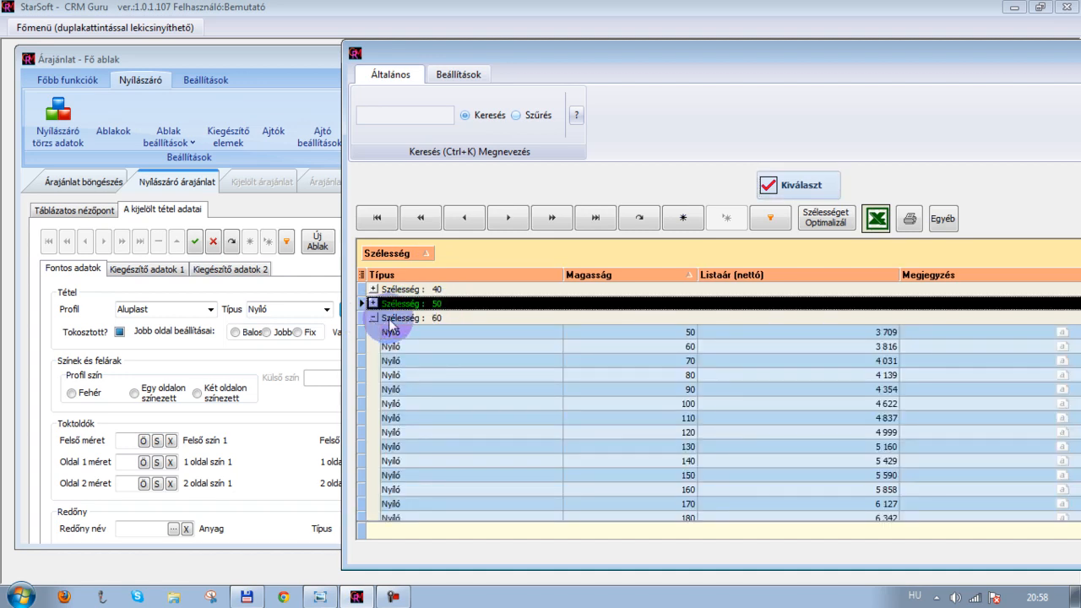
scroll(512, 396, "down", 3)
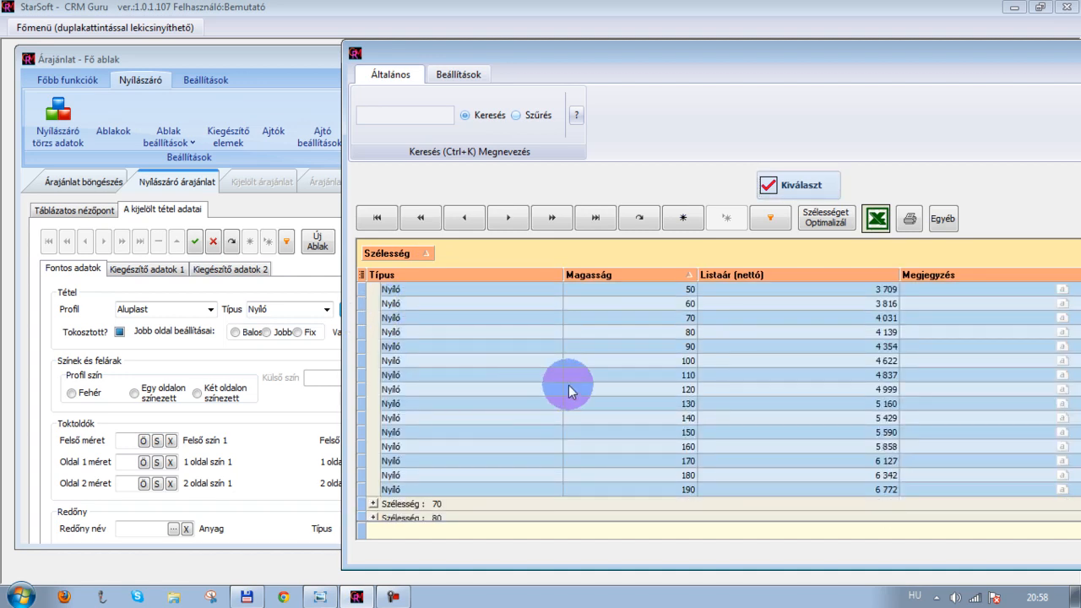
left_click(679, 388)
left_click(785, 184)
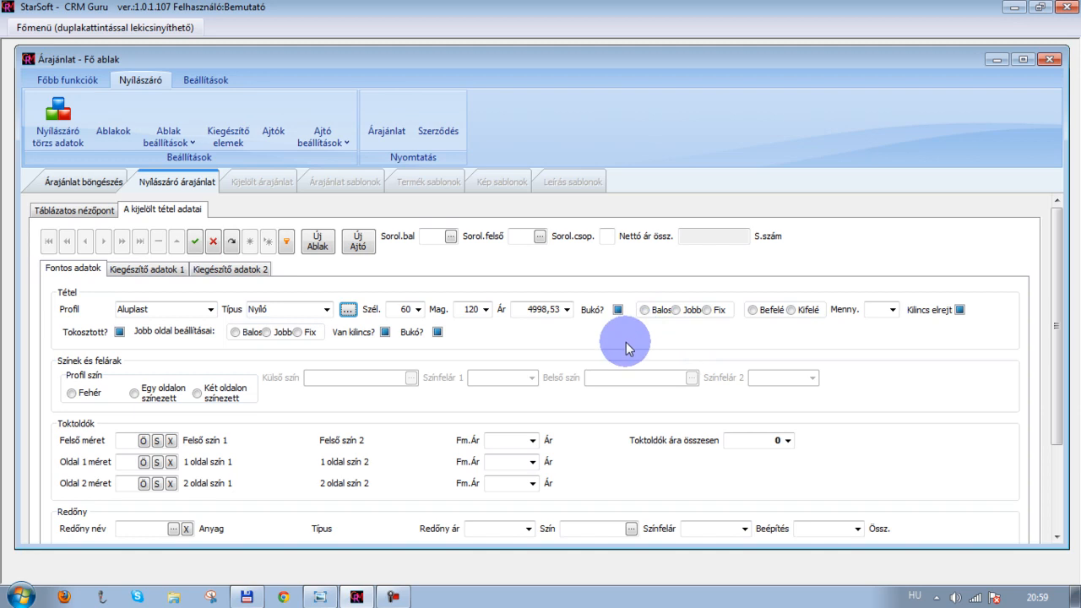
Check the reference drawing, then set the window to left-hinged (Balos) and opening inward (Befelé)
left_click(320, 597)
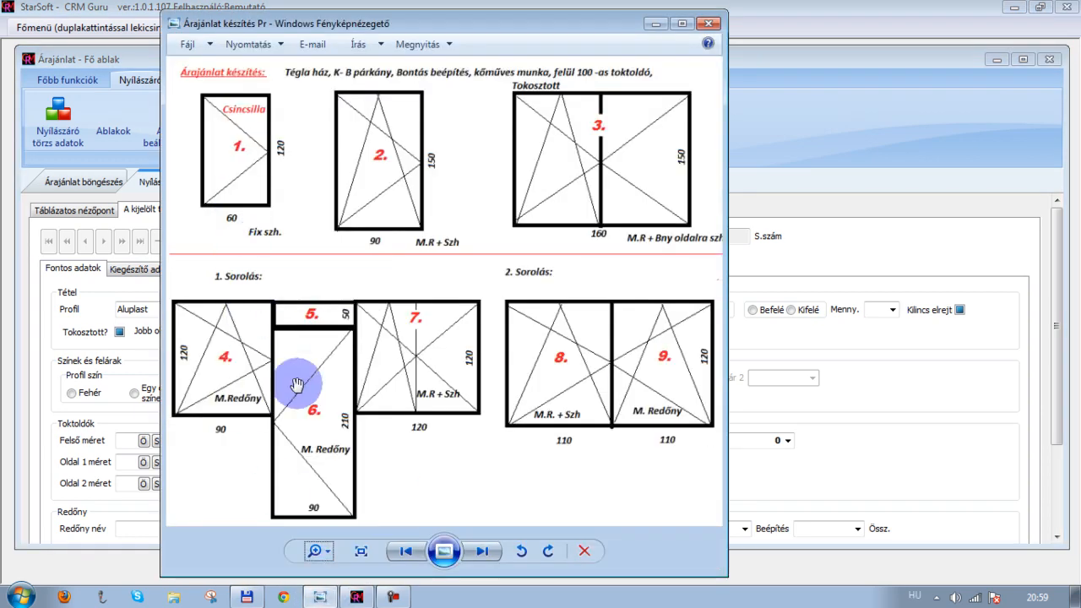
left_click(320, 597)
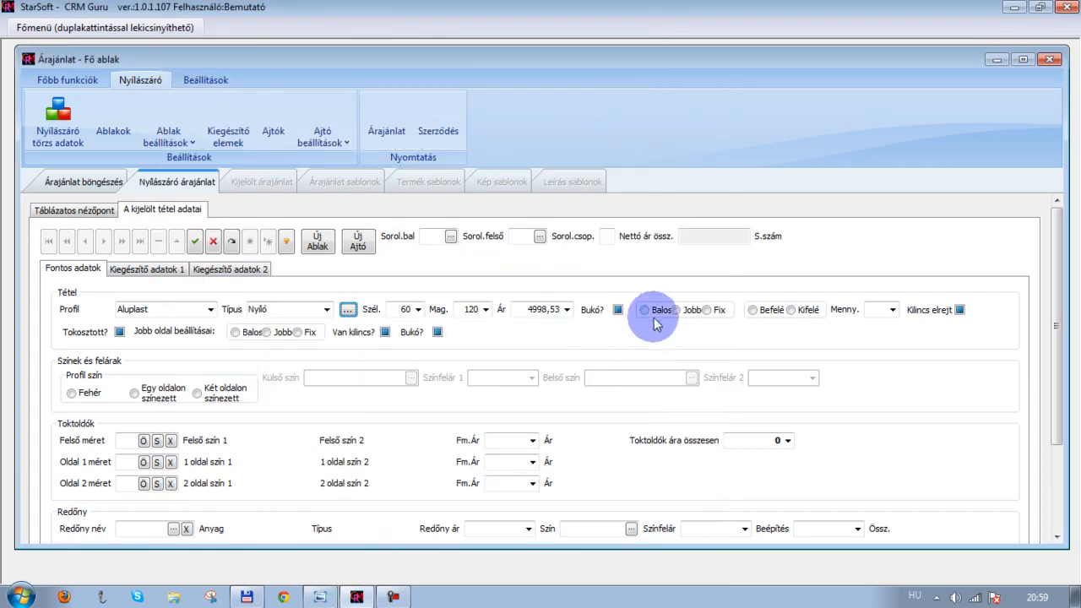
left_click(645, 310)
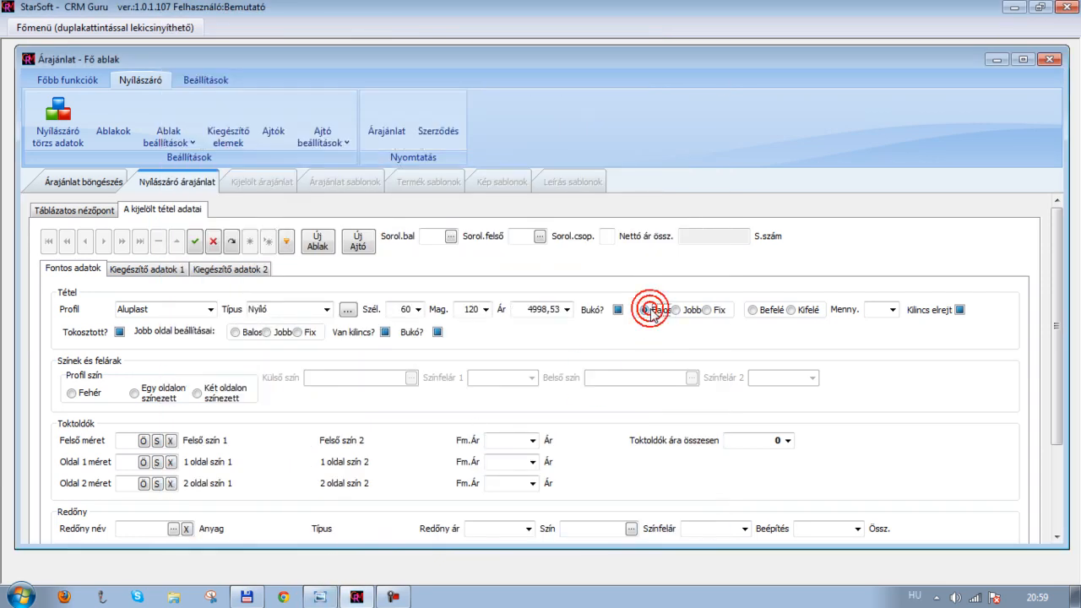
left_click(754, 312)
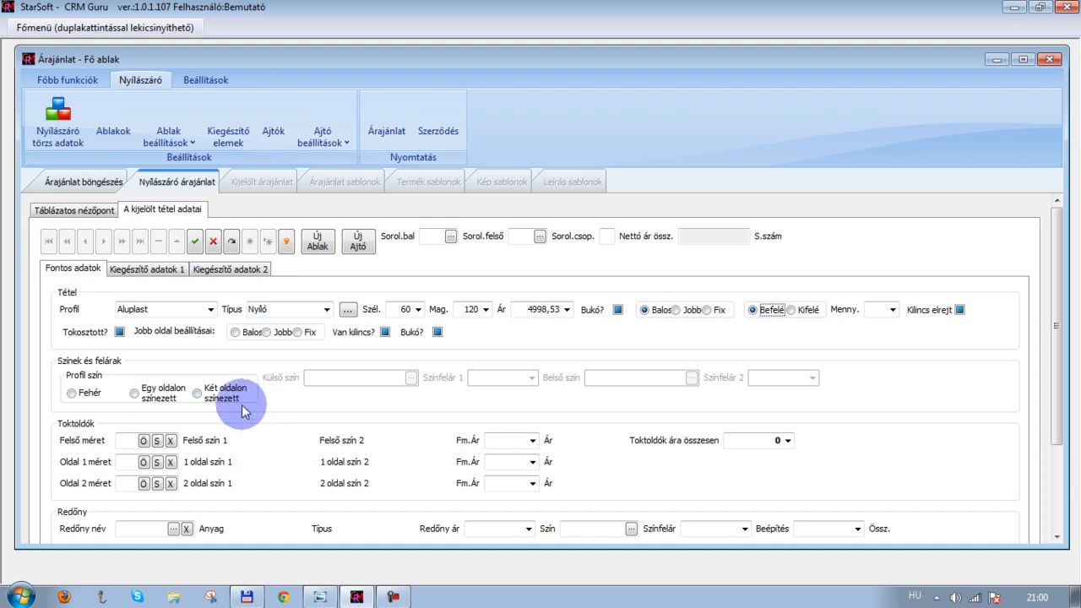
Set the profile colour to white (Fehér)
left_click(74, 397)
left_click(73, 395)
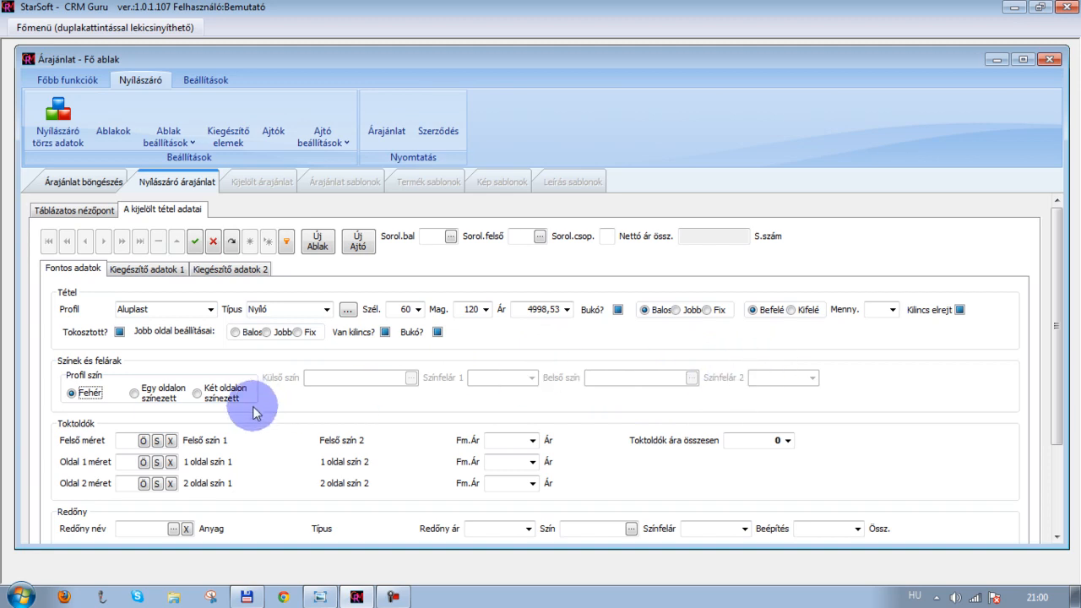
scroll(101, 452, "down", 2)
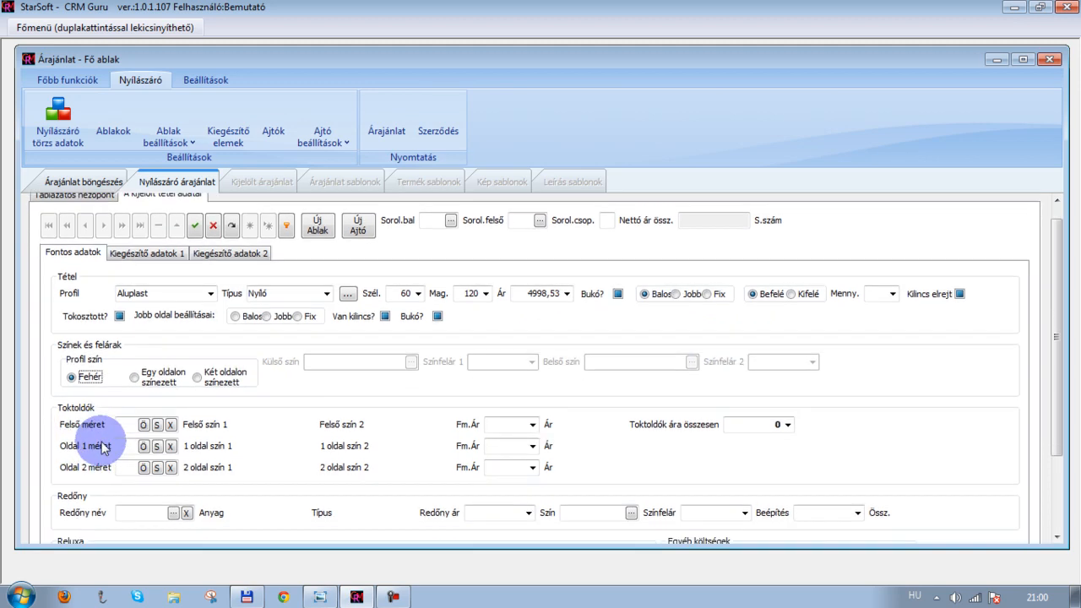
scroll(101, 451, "down", 2)
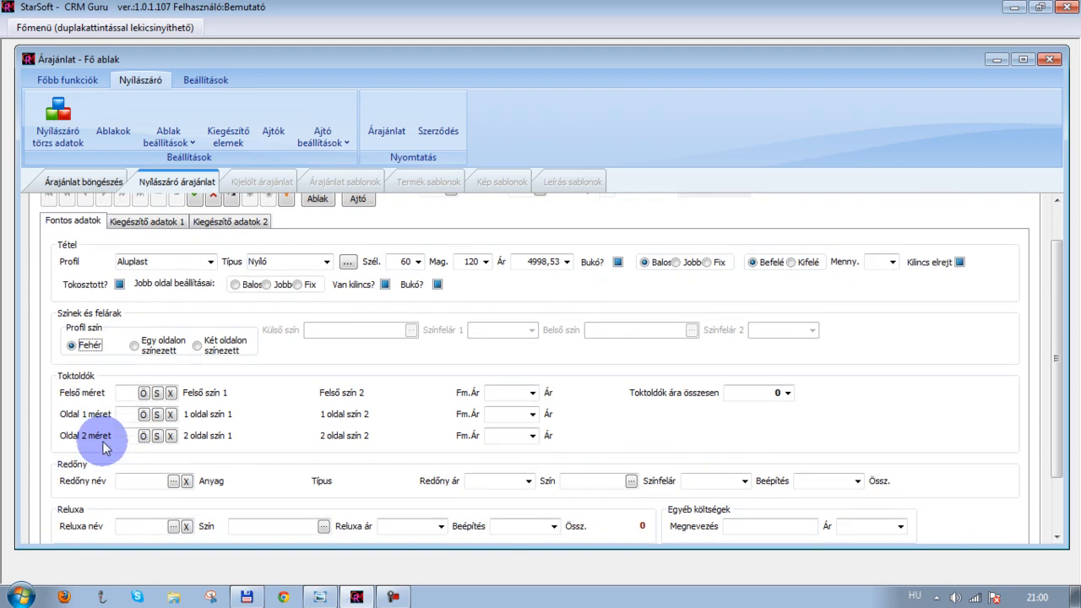
scroll(104, 448, "down", 2)
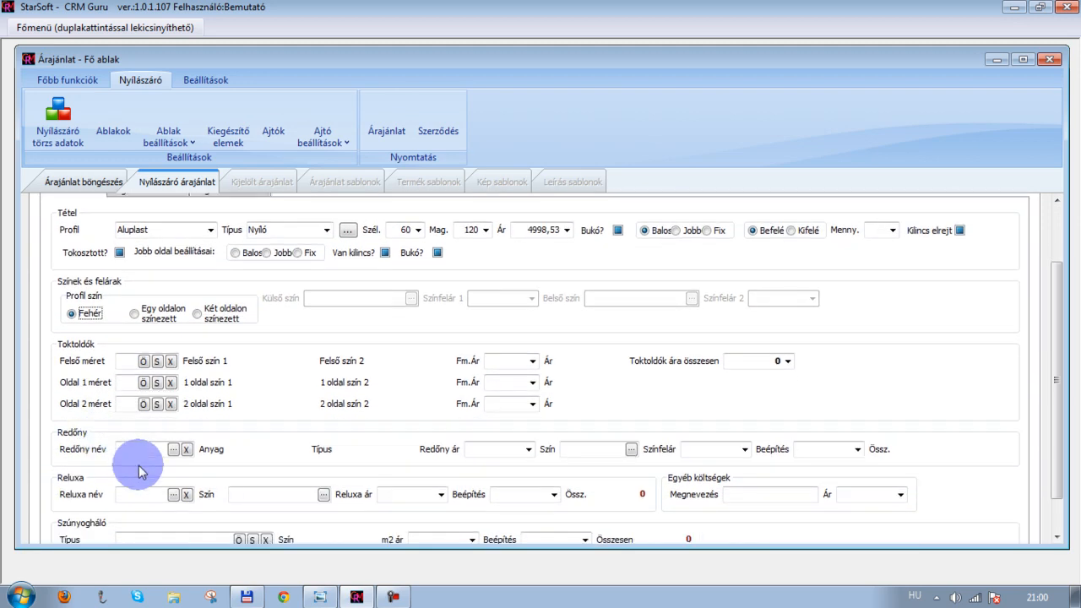
Check the reference drawing and open the trim selection list for the top (Felső) trim
left_click(320, 597)
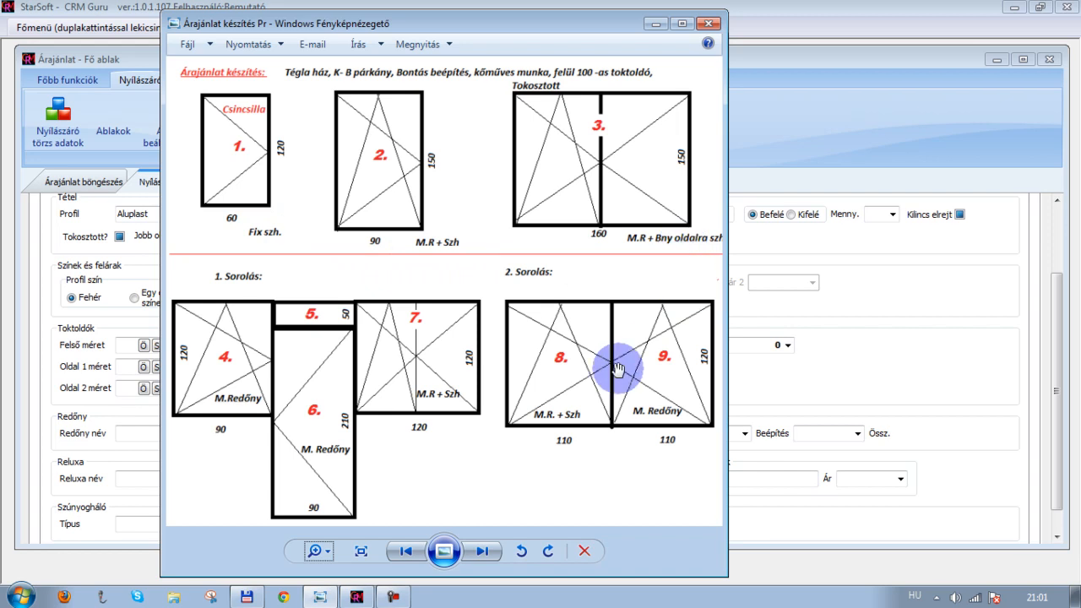
left_click(659, 24)
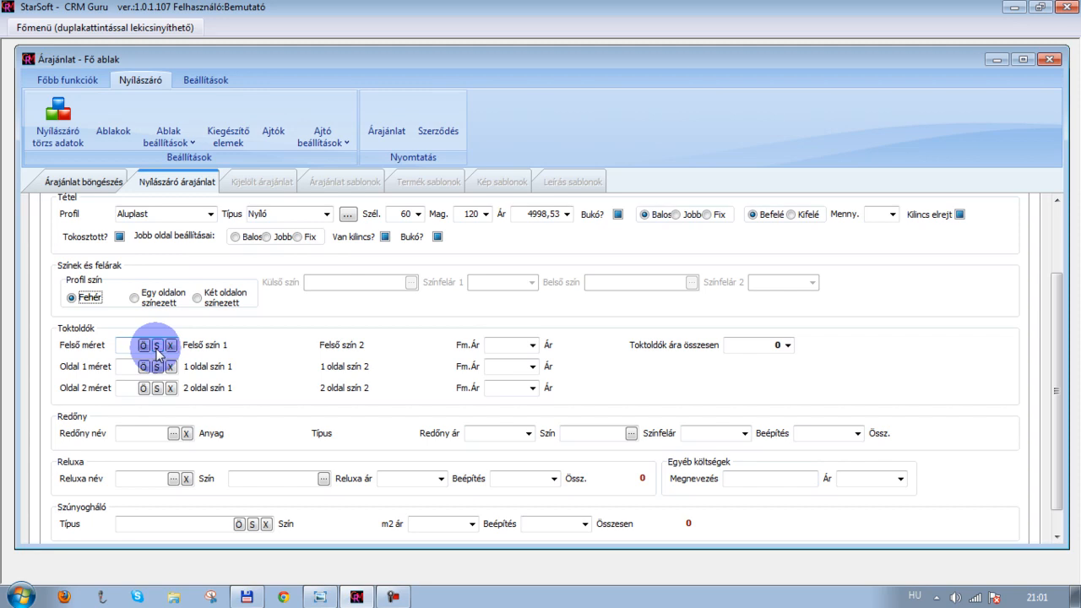
left_click(157, 346)
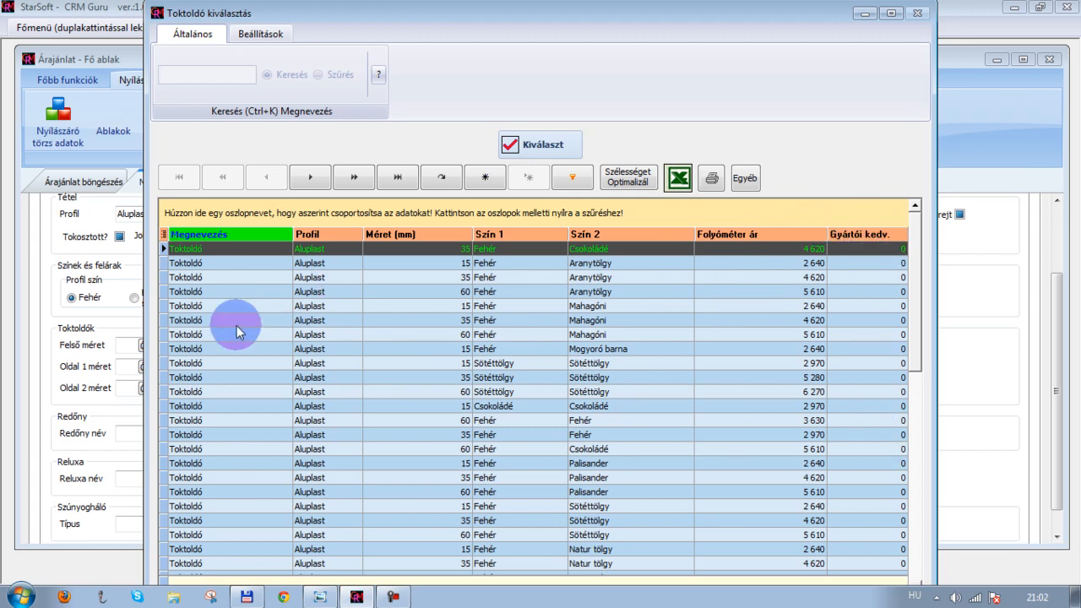
Hide the Gyártói kedv., Folyóméter ár and Megnevezés columns and group the trim list by Méret (mm)
left_click(164, 238)
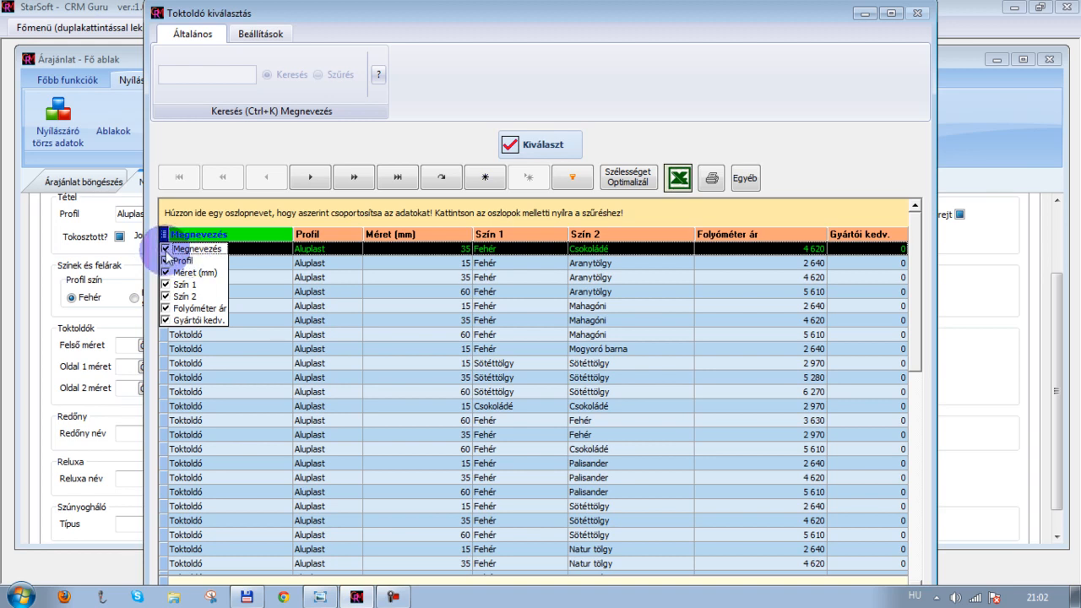
left_click(167, 321)
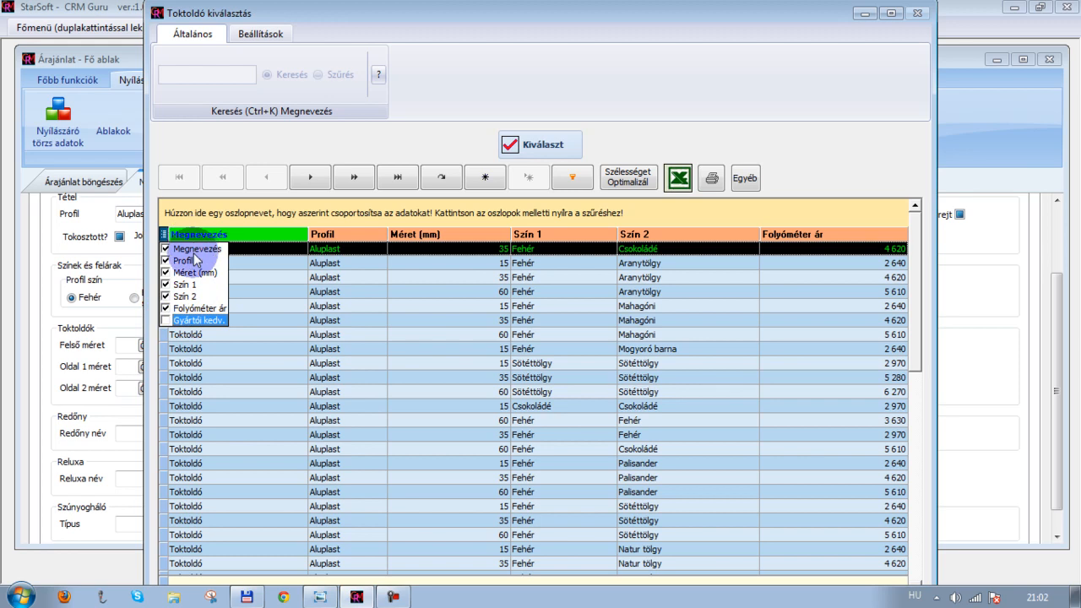
left_click(167, 321)
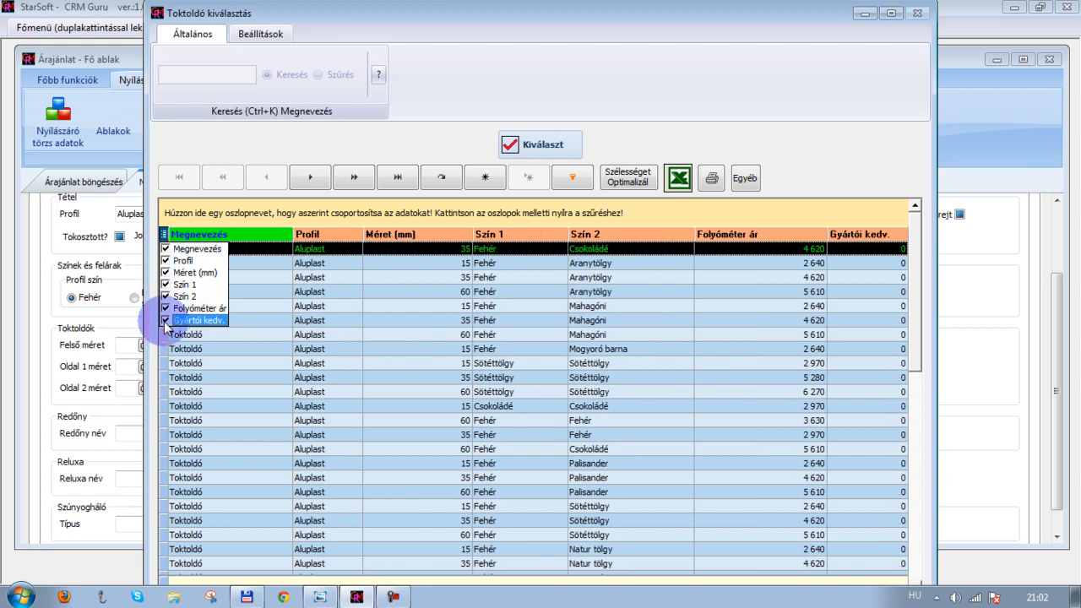
left_click(166, 321)
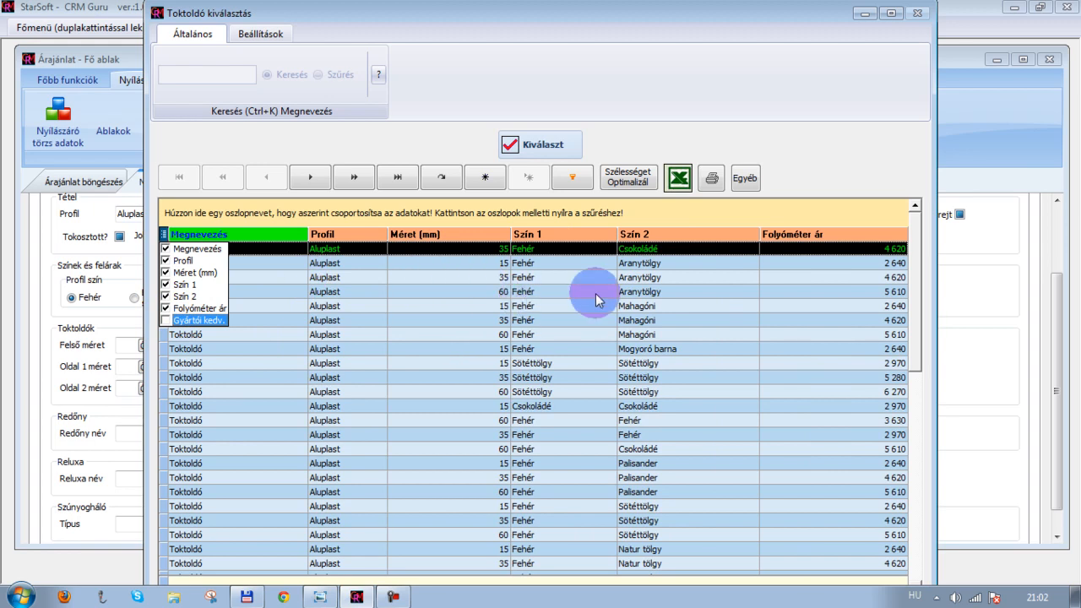
left_click(165, 310)
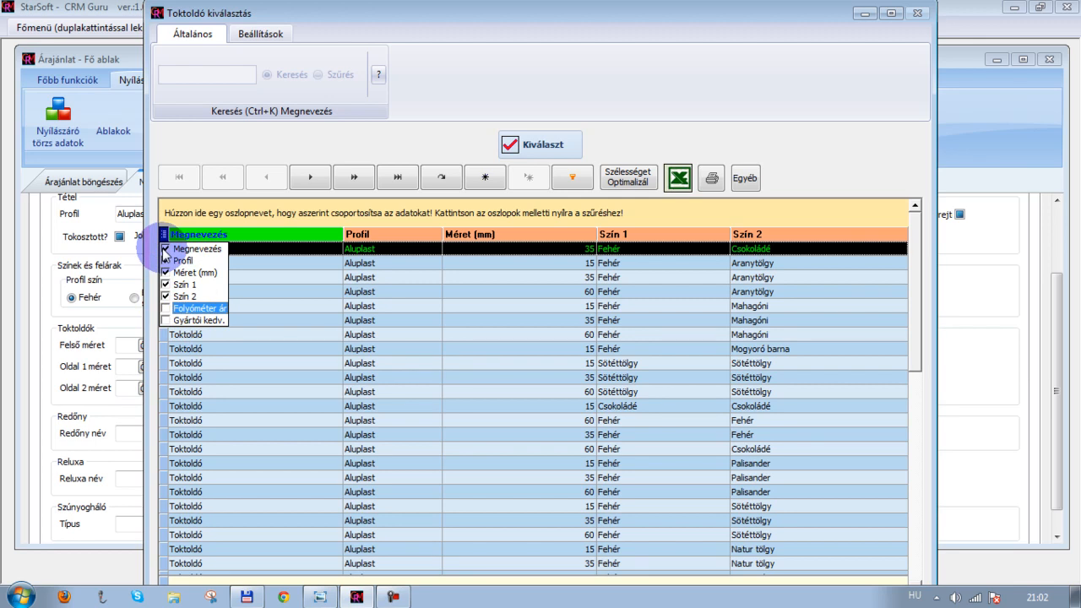
left_click(165, 250)
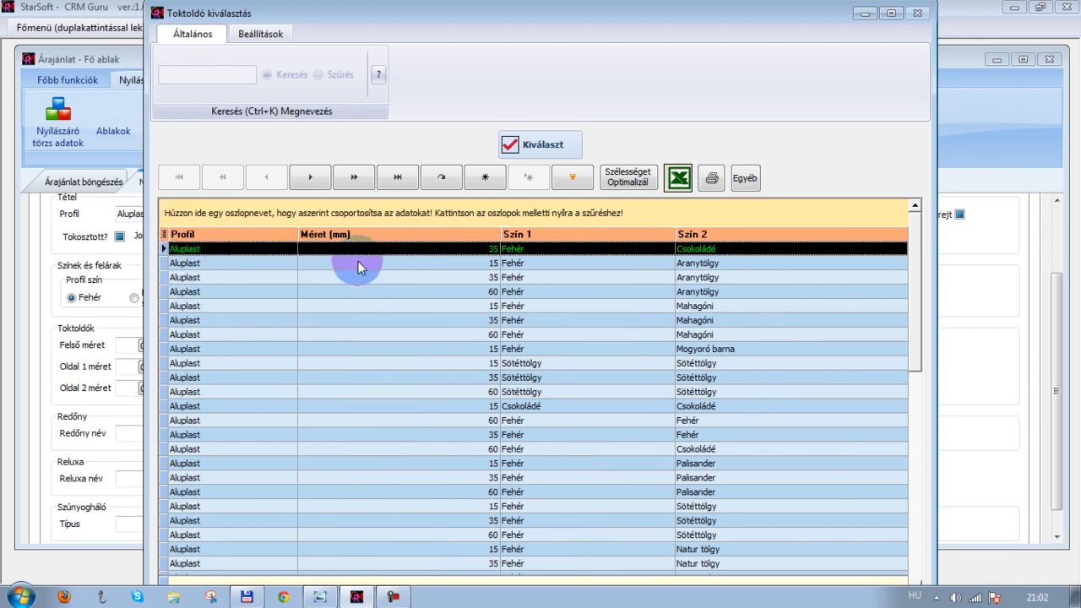
left_click_drag(380, 237, 339, 214)
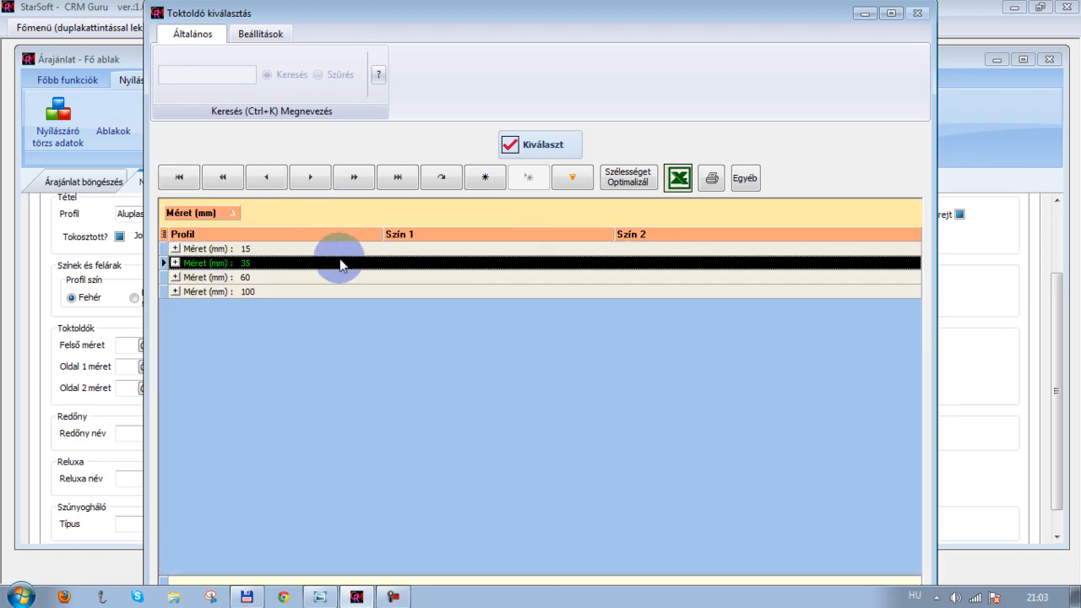
Select the 100 mm top trim with Fehér as both first and second colour
left_click(175, 291)
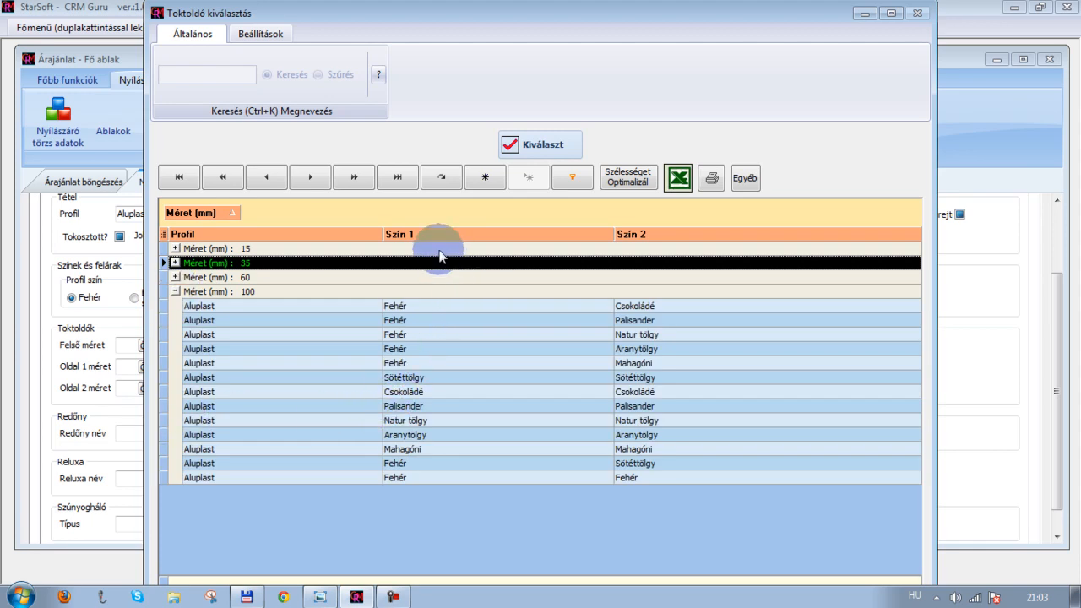
left_click(632, 237)
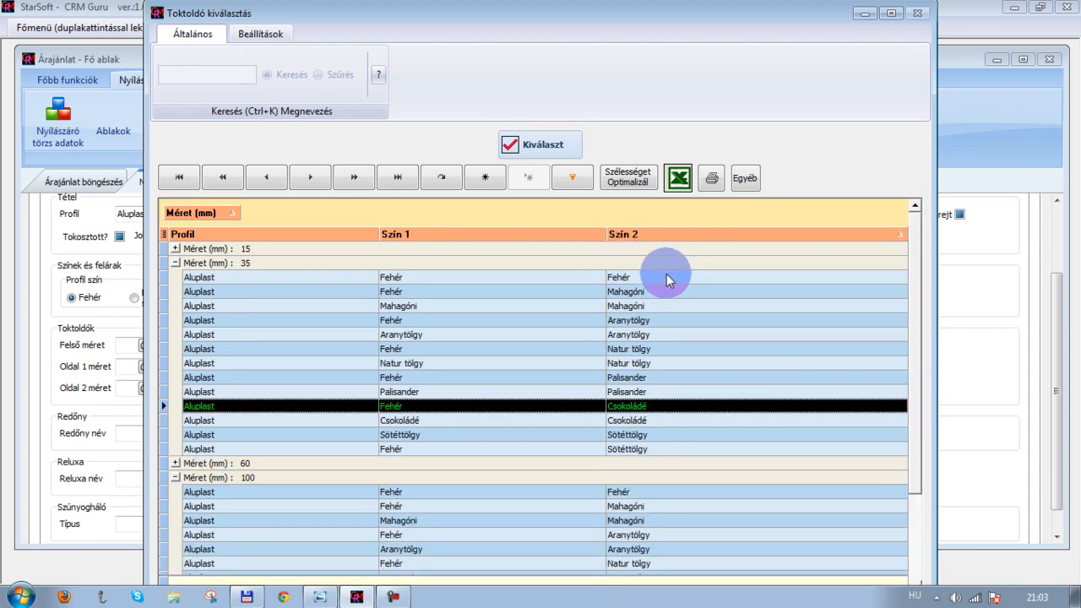
left_click(176, 262)
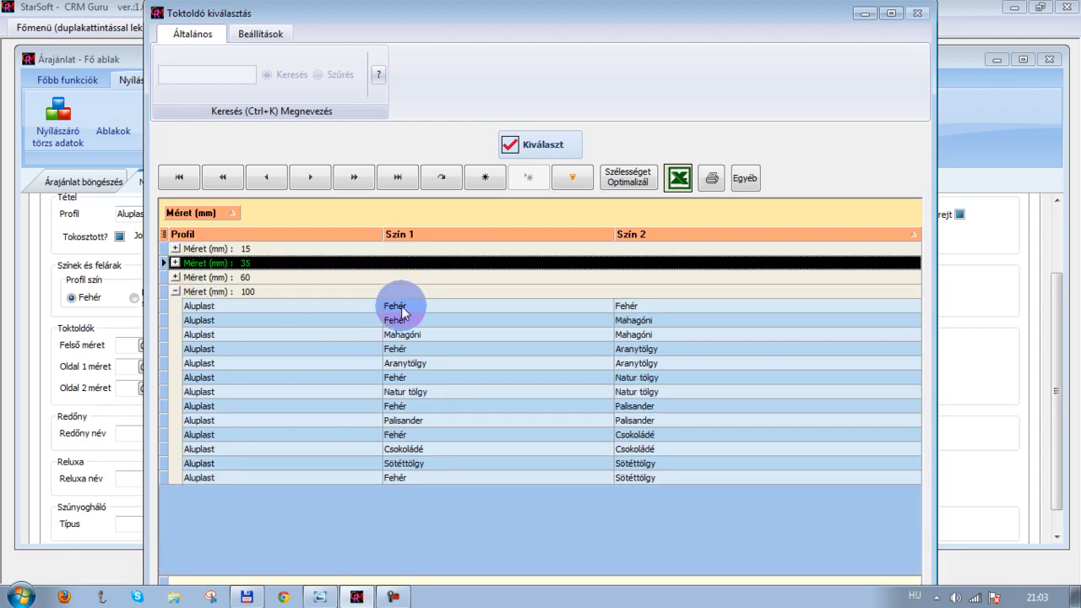
left_click(562, 309)
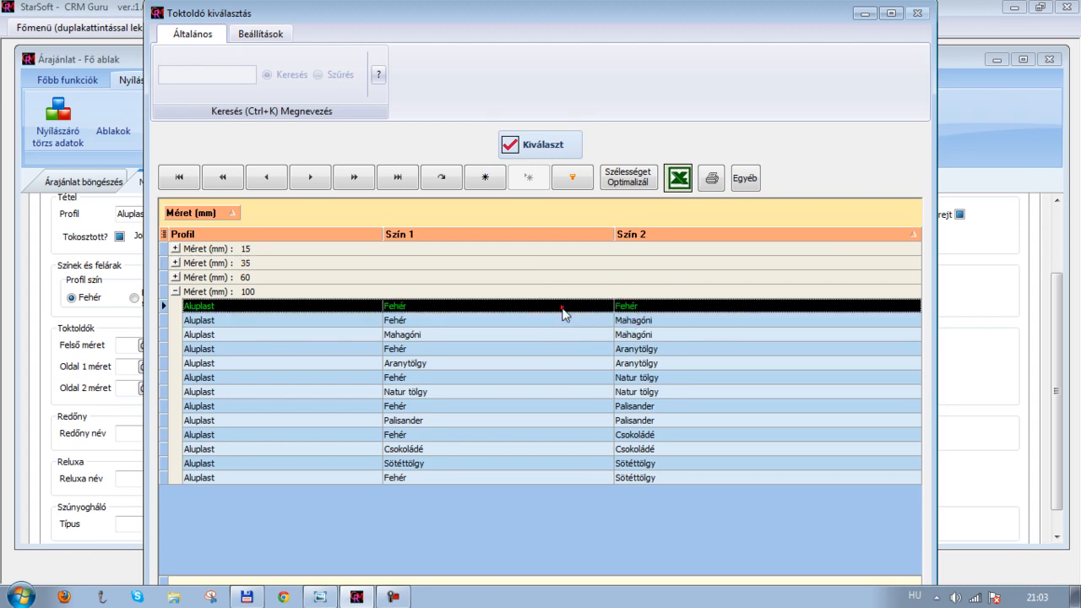
left_click(557, 144)
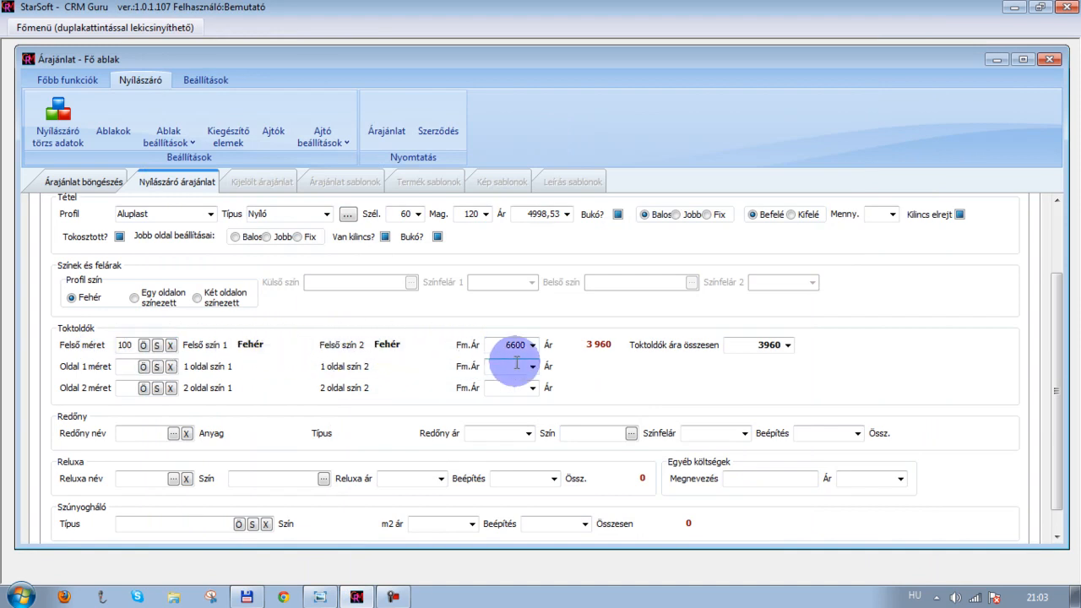
left_click(171, 346)
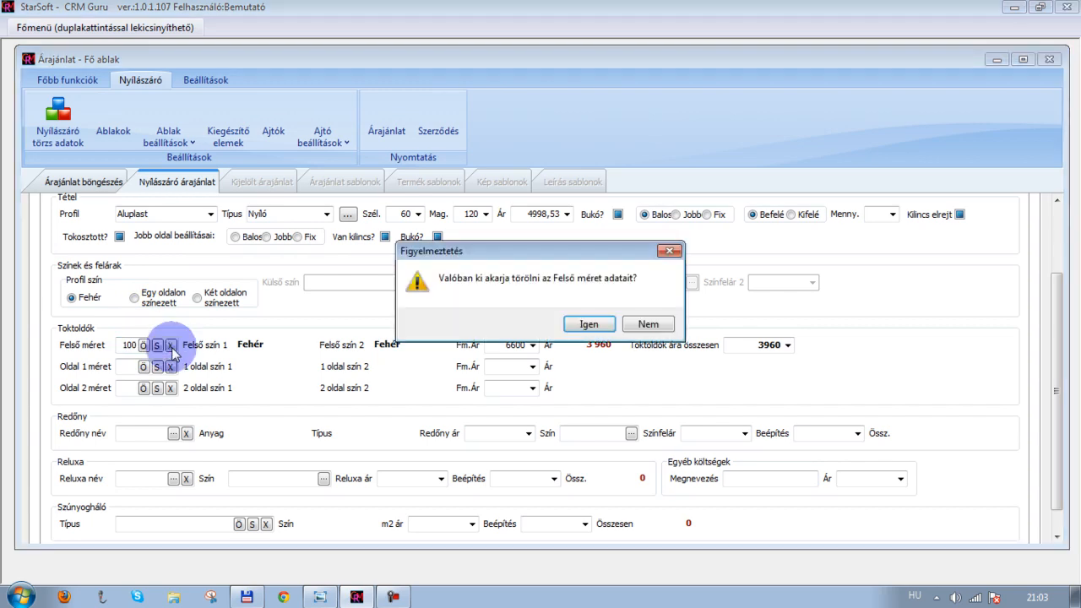
left_click(651, 327)
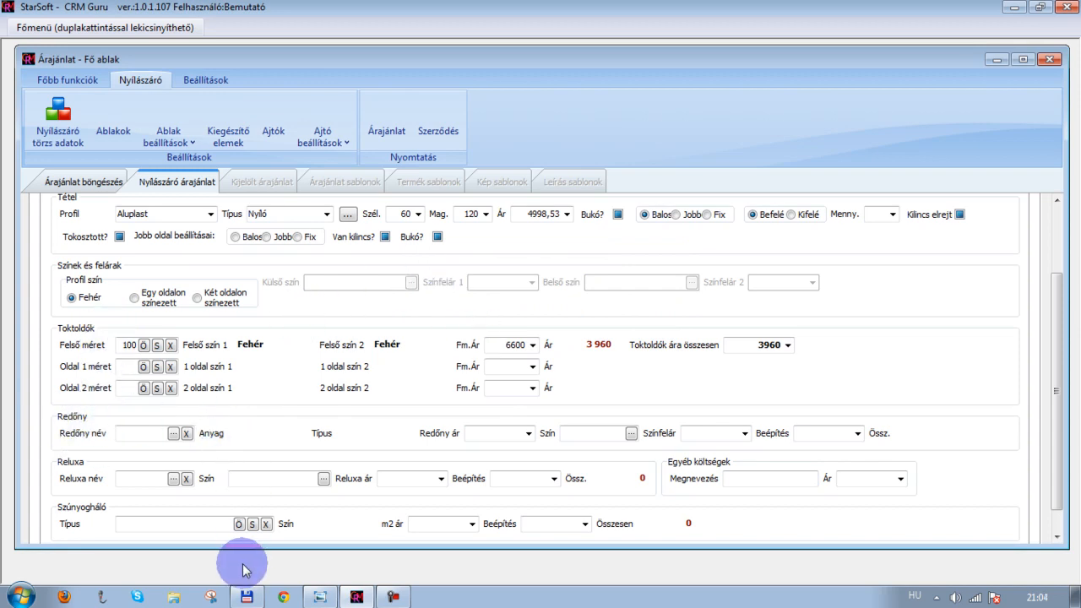
Consult the reference drawing and choose the Fix, műanyag keretes mosquito net (Szúnyogháló) type for the window
left_click(319, 597)
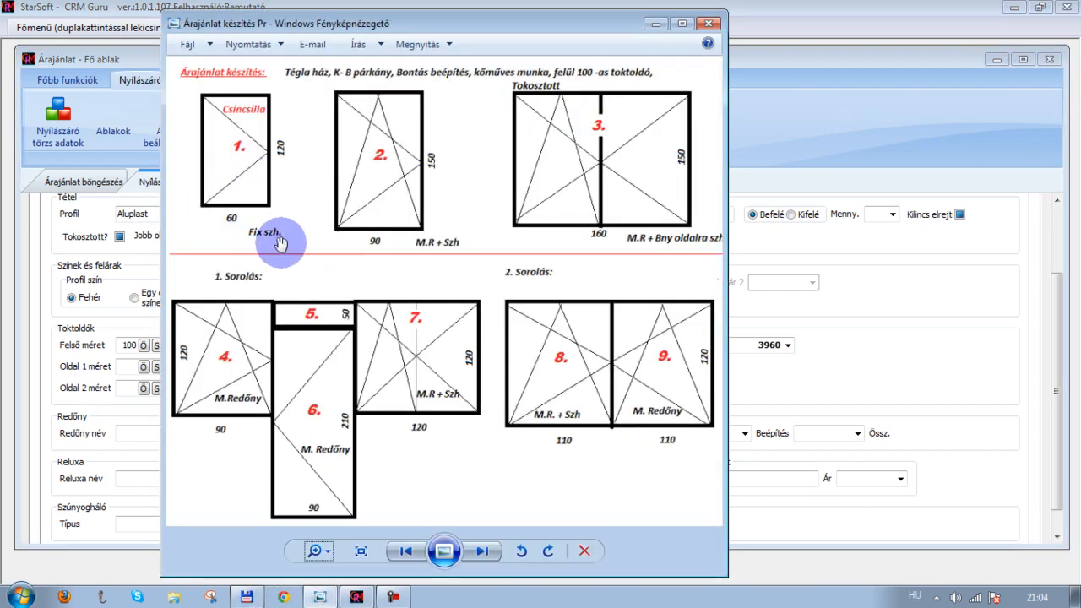
left_click(652, 25)
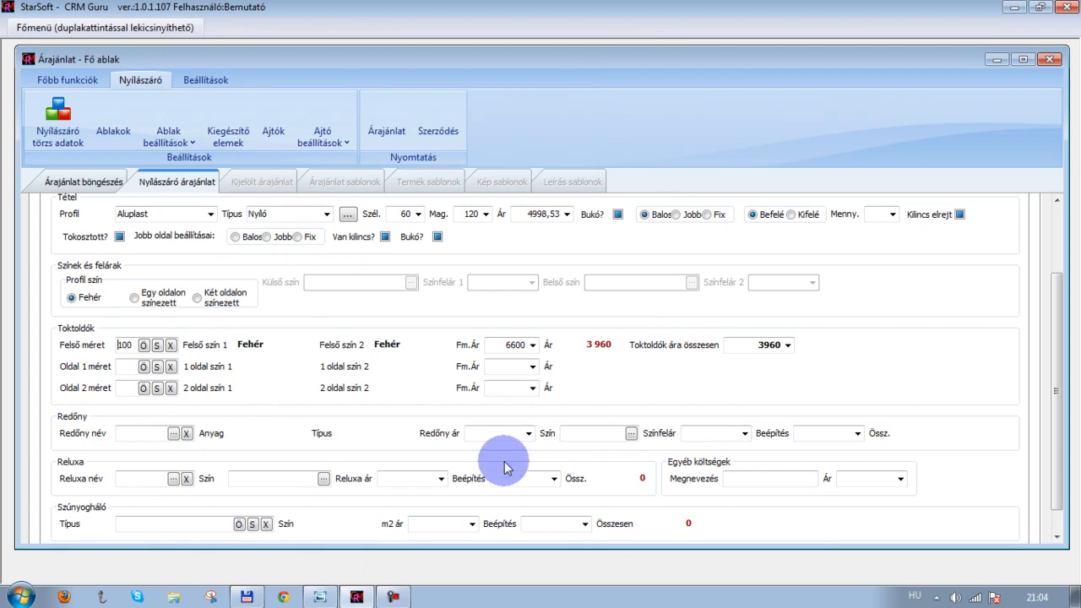
scroll(63, 474, "down", 1)
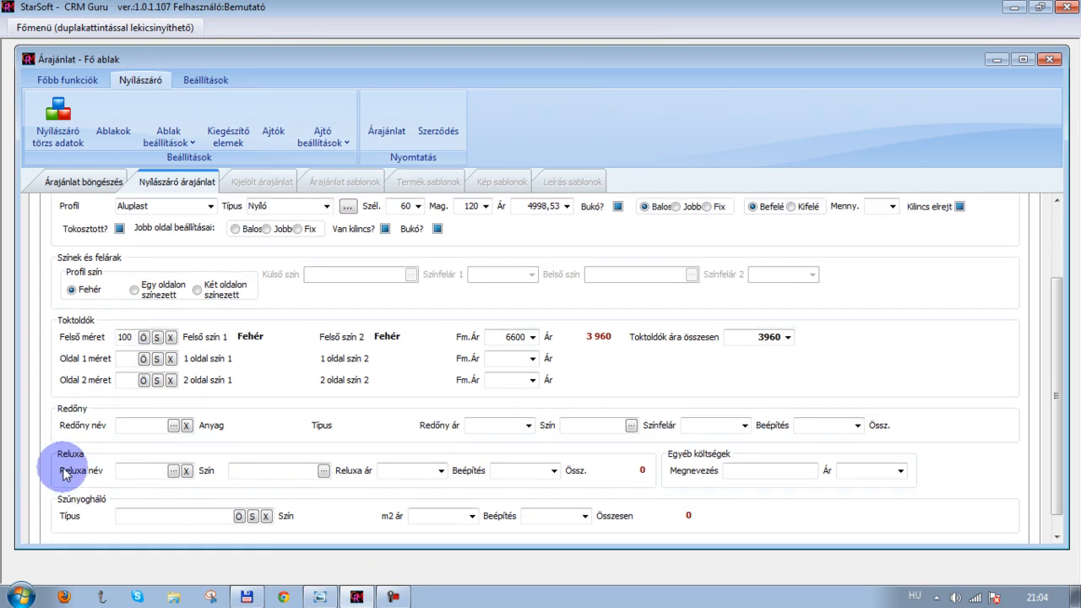
scroll(63, 474, "down", 2)
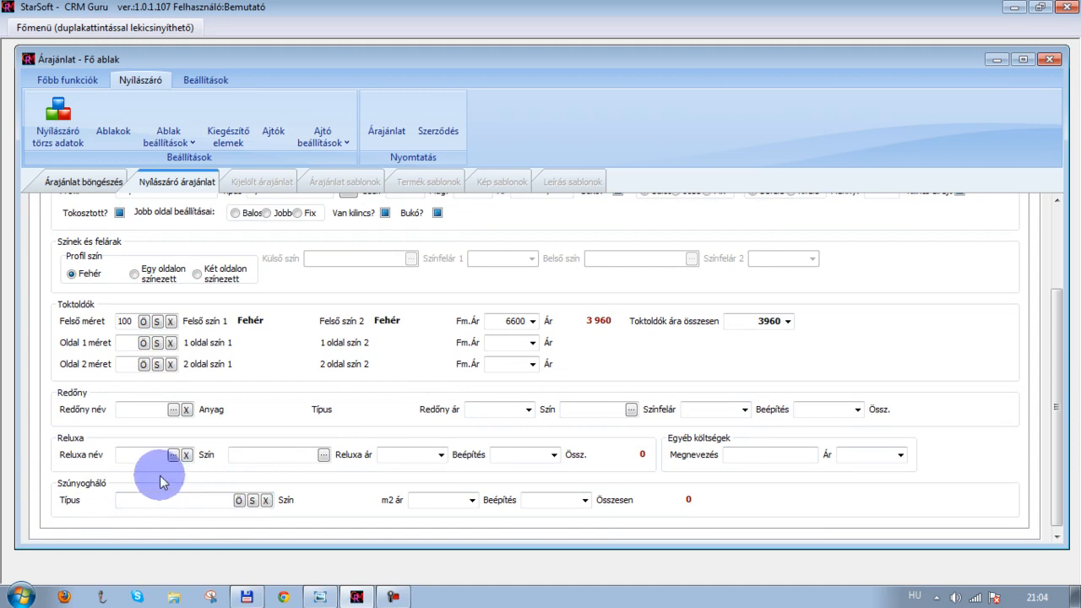
left_click(240, 500)
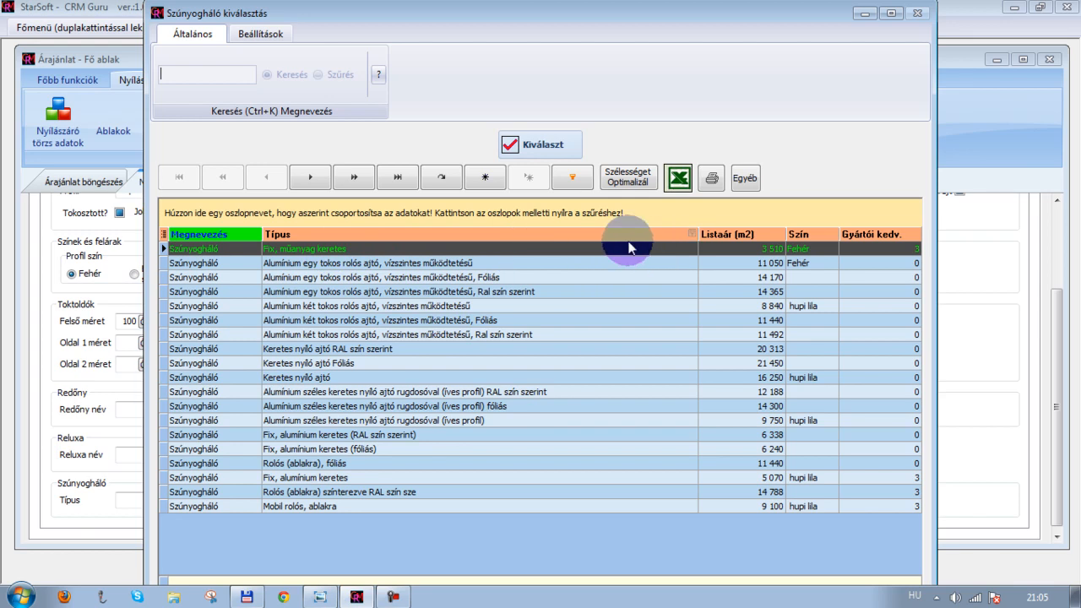
left_click(542, 144)
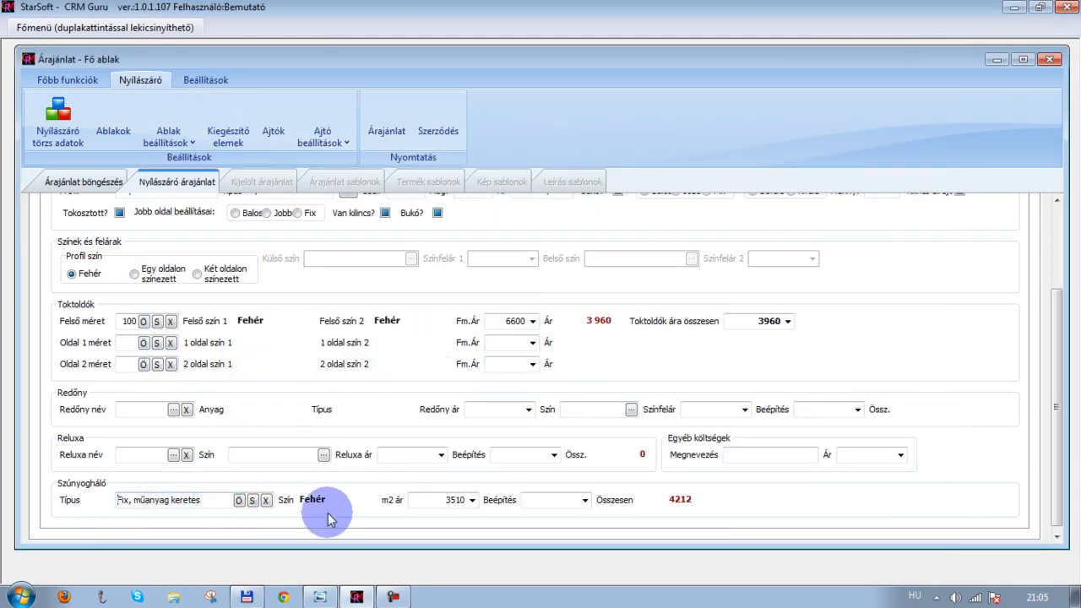
Open the external sill (Külső párkány) list on Kiegészítő adatok 1 and hide the Megnevezés, Gyártói kedv. and Listaár (fm) columns
scroll(669, 493, "up", 3)
scroll(669, 493, "up", 4)
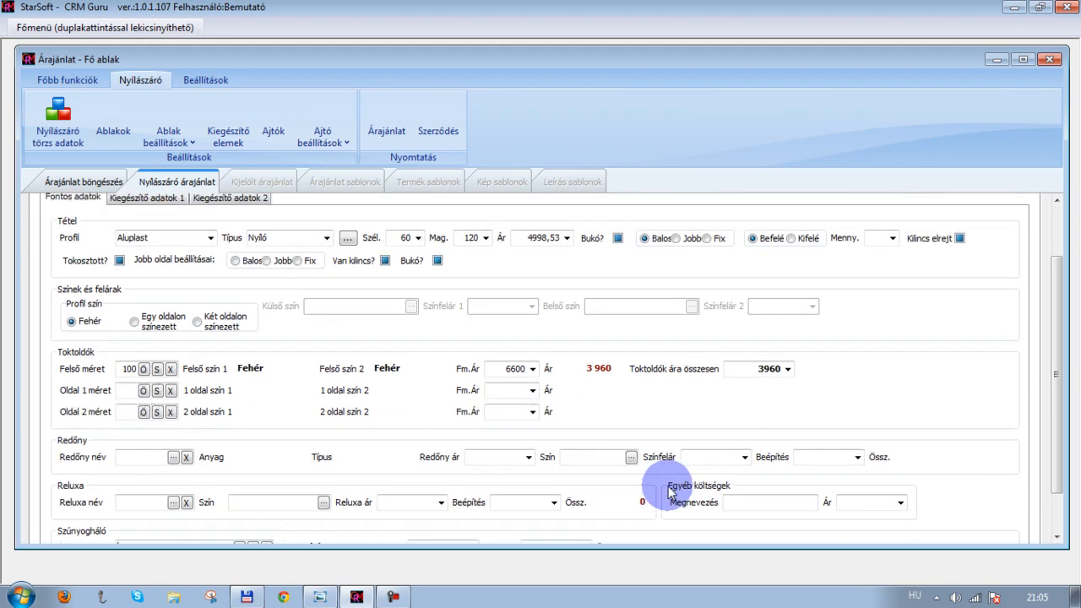
scroll(669, 492, "up", 3)
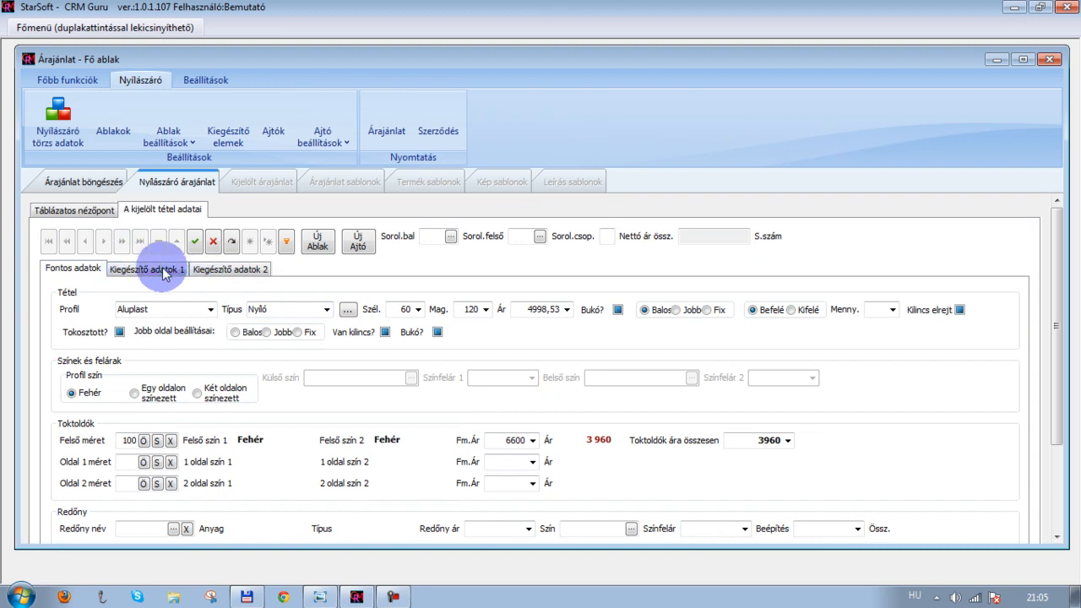
left_click(149, 270)
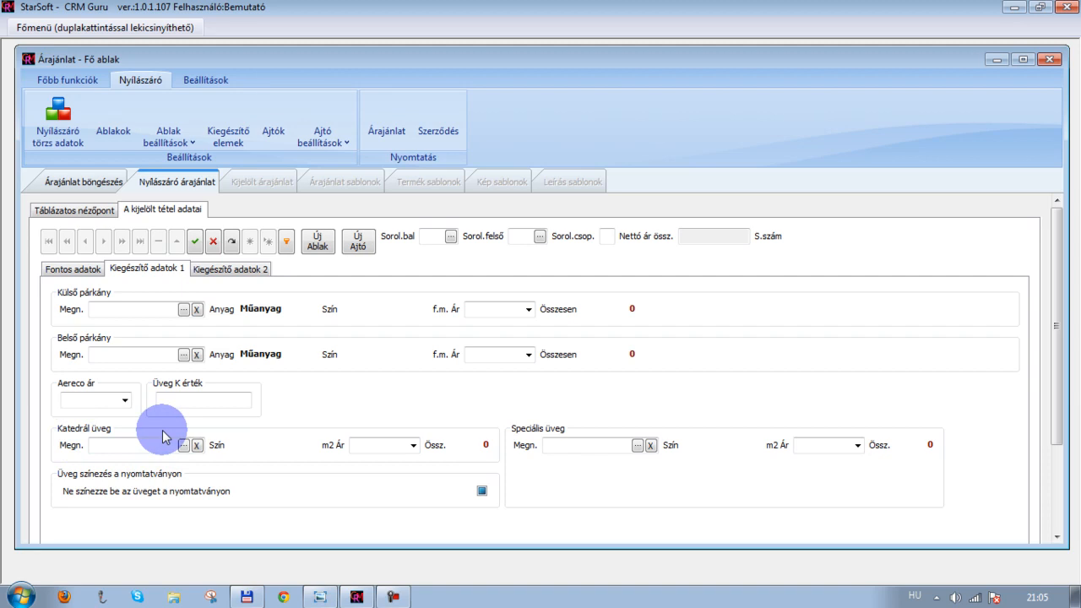
left_click(183, 310)
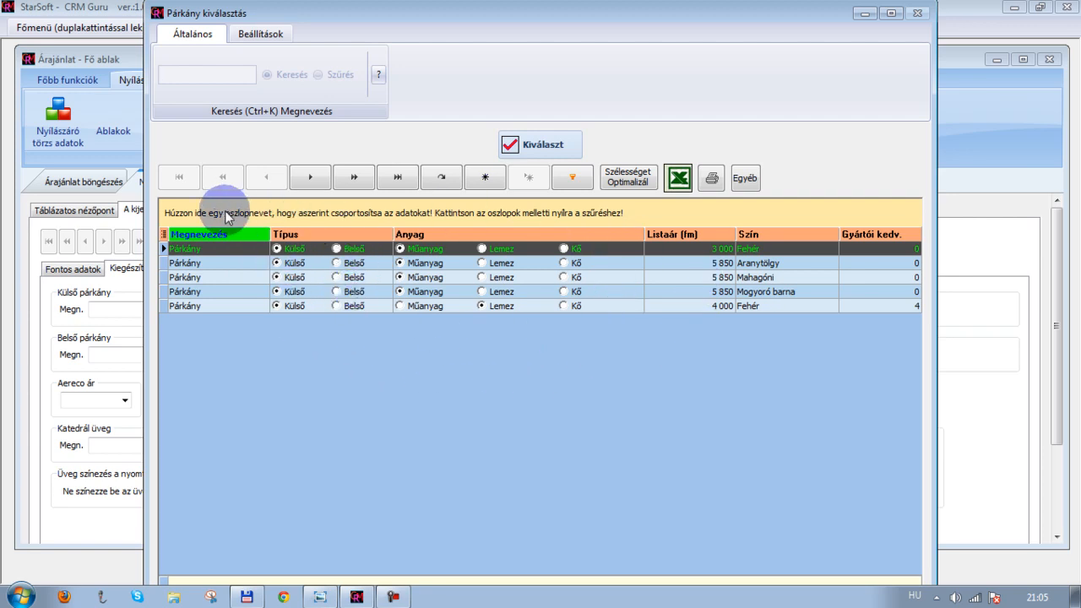
left_click(164, 234)
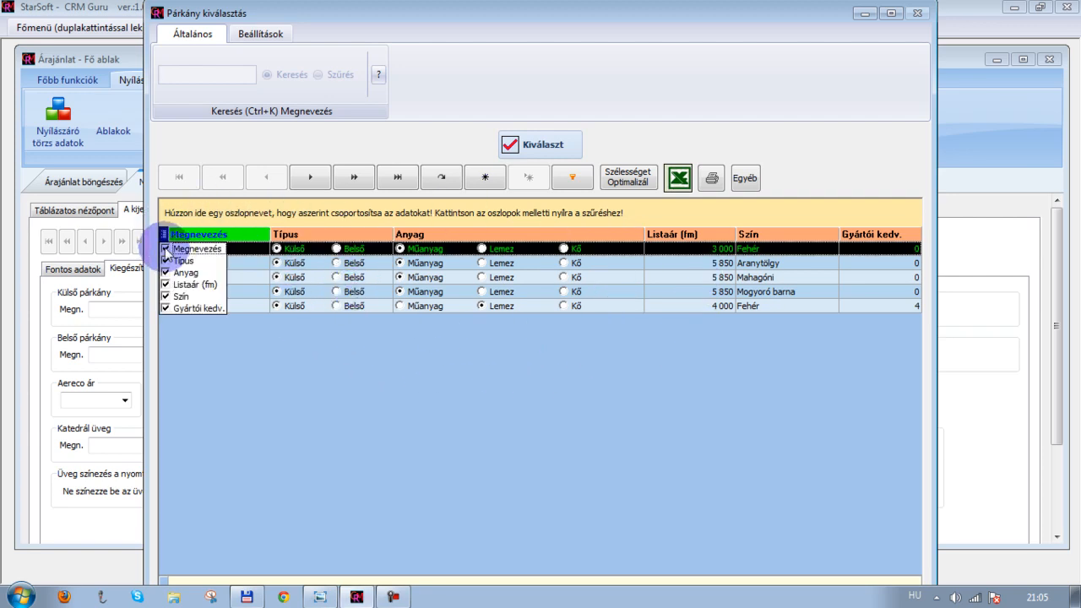
left_click(190, 249)
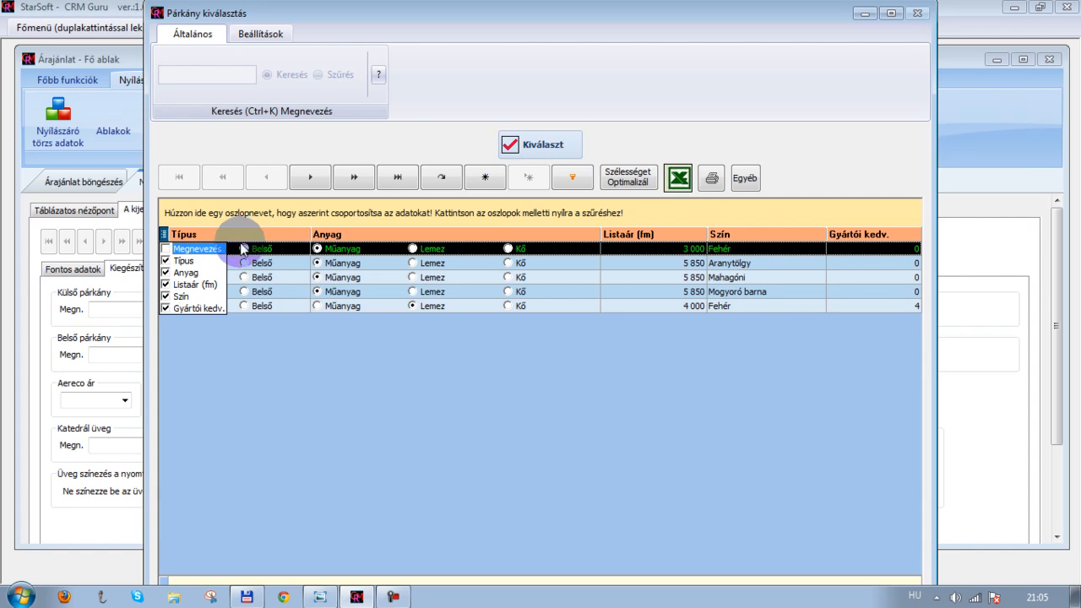
left_click(175, 309)
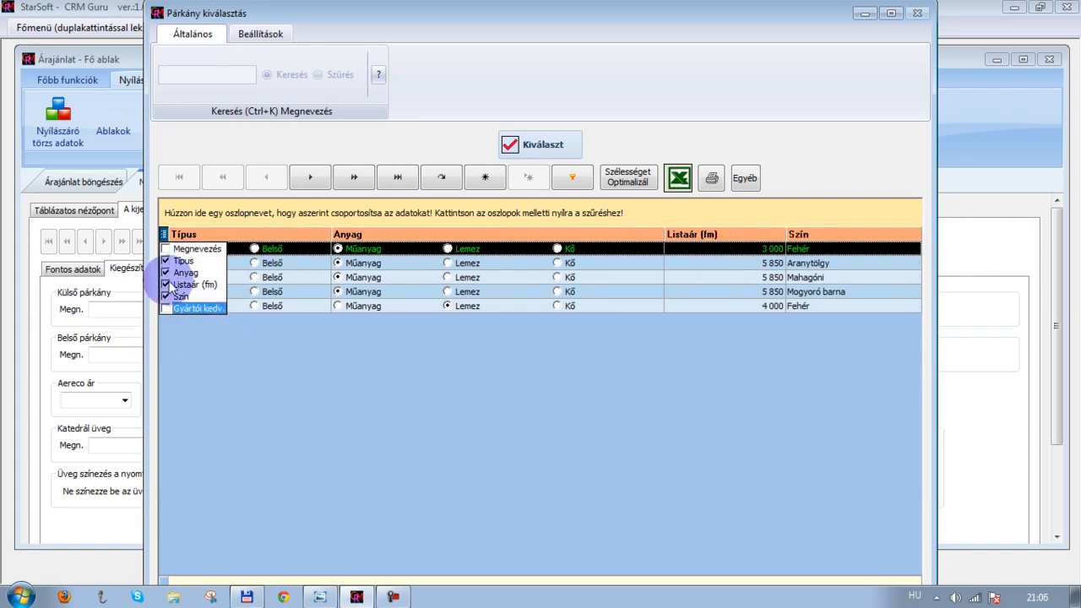
left_click(166, 285)
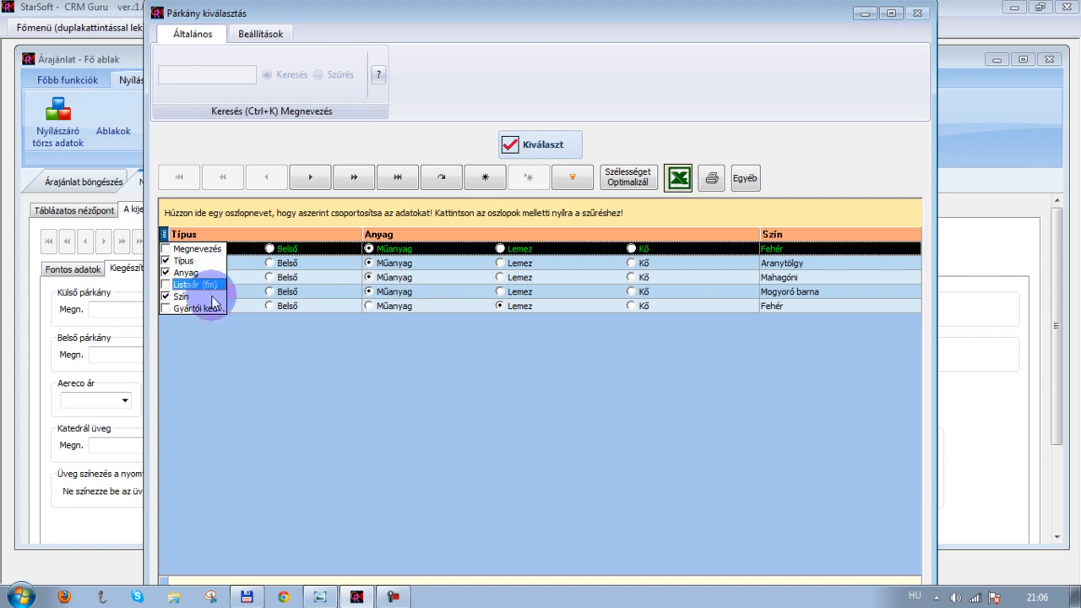
left_click(234, 340)
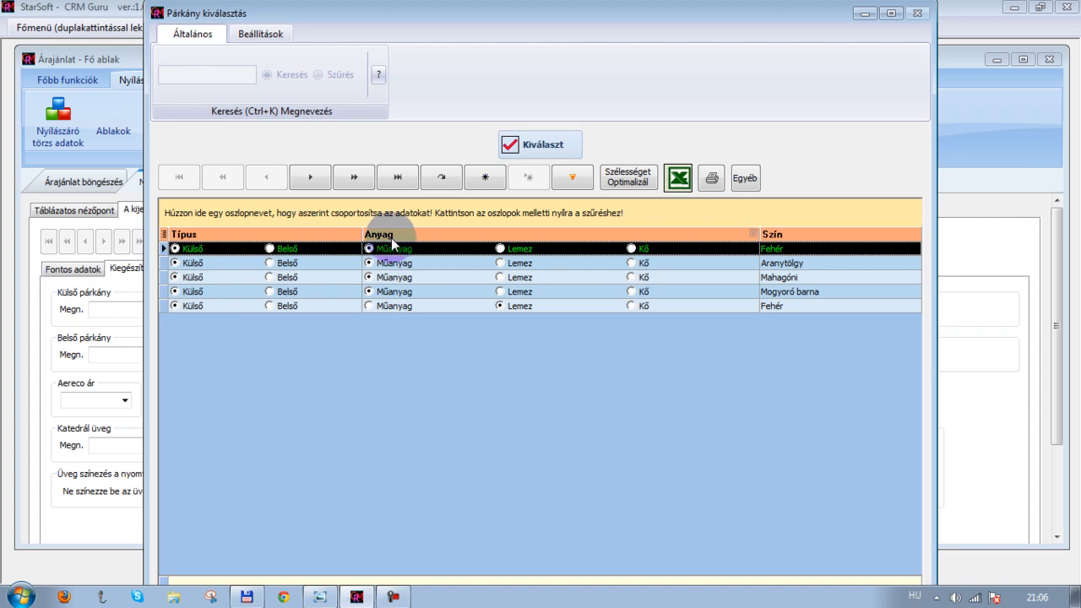
Group the sill list by Anyag and select the white (Fehér) Lemez external sill
left_click_drag(394, 237, 363, 218)
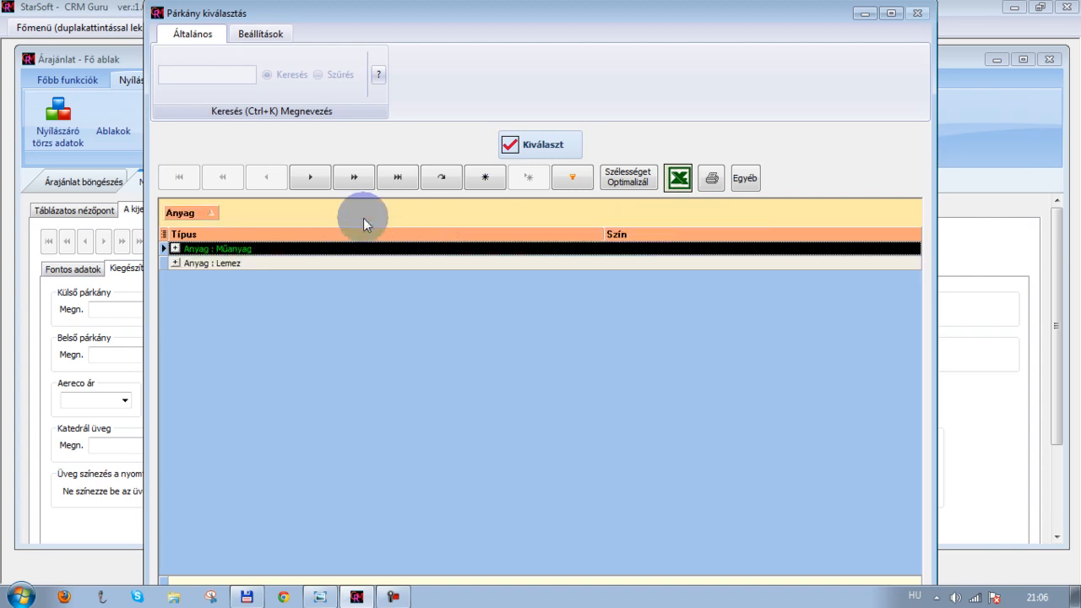
left_click(175, 248)
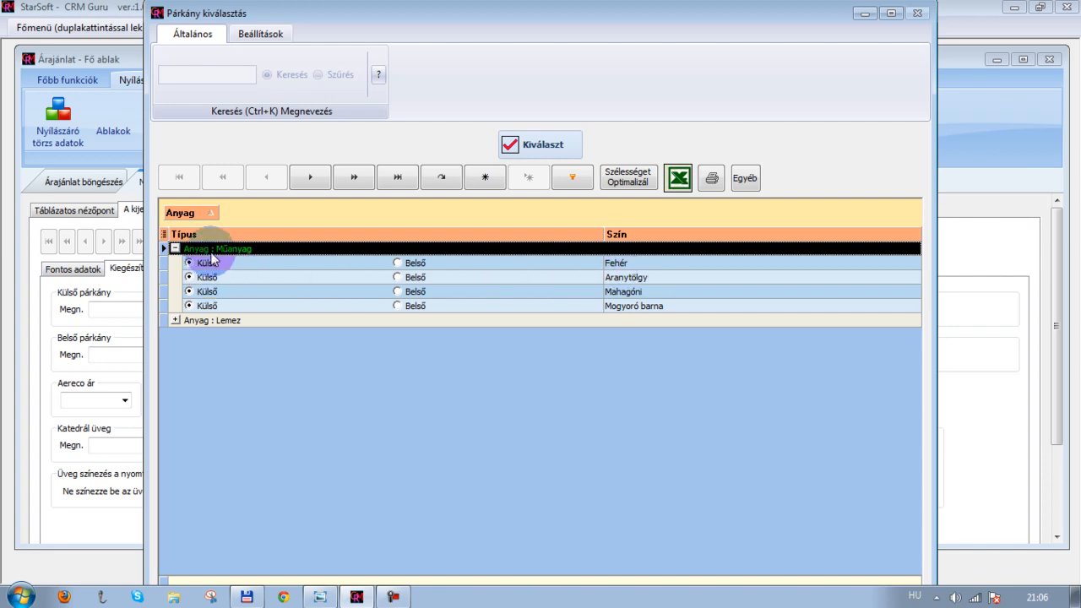
left_click(227, 319)
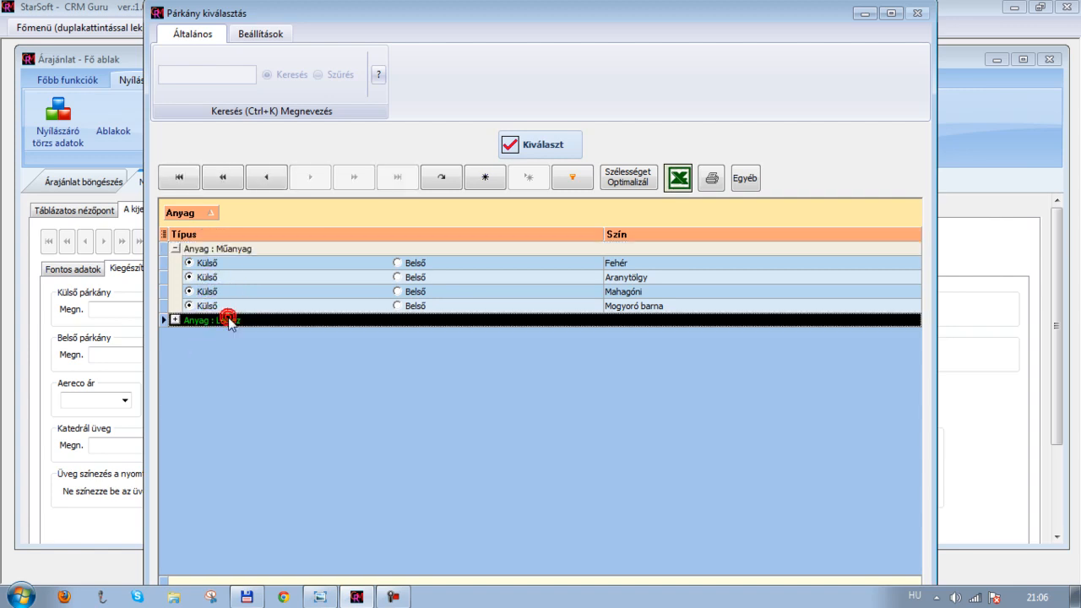
left_click(175, 320)
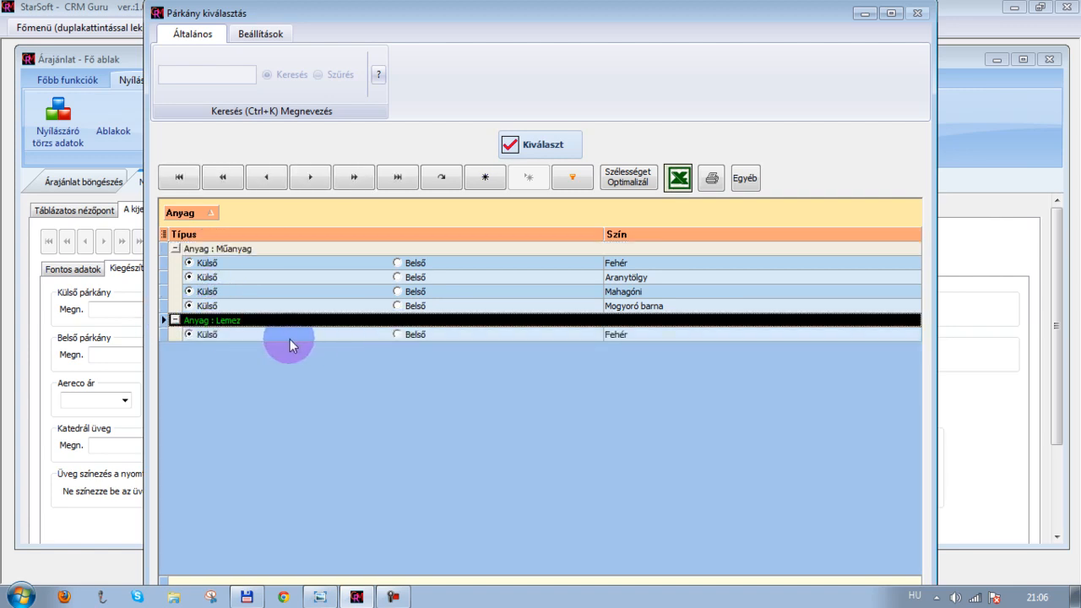
left_click(478, 334)
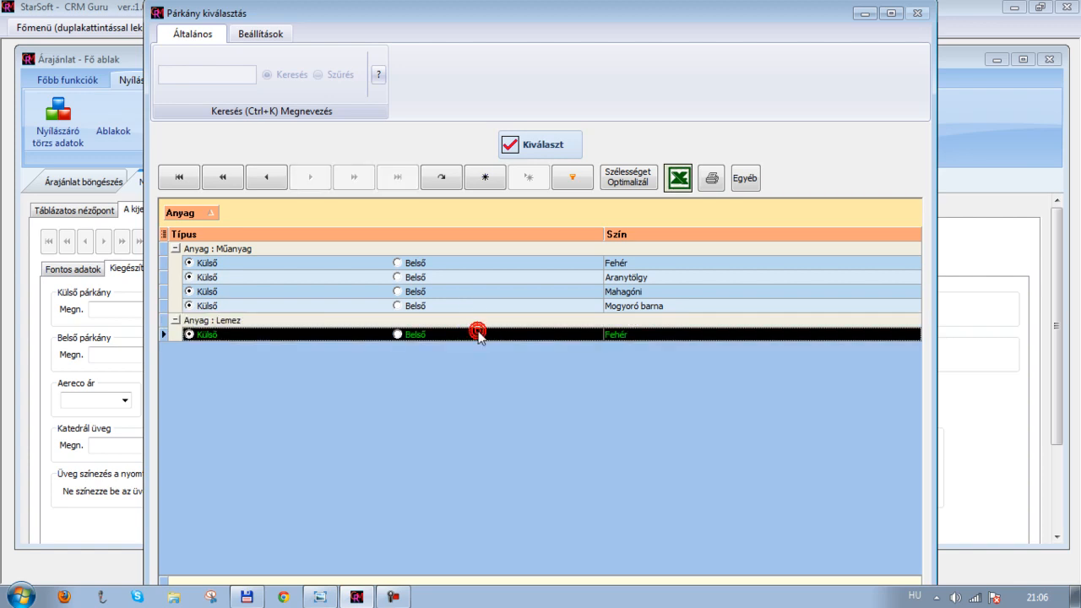
left_click(538, 142)
left_click(158, 343)
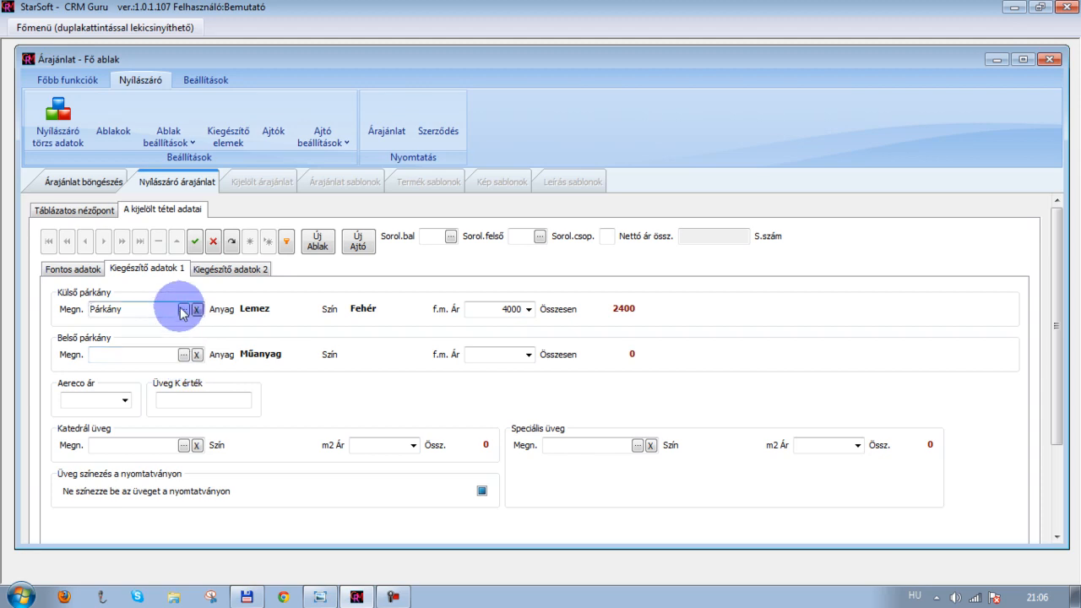
Reopen the external sill list and hide its Megnevezés and Gyártói kedv. columns
left_click(182, 310)
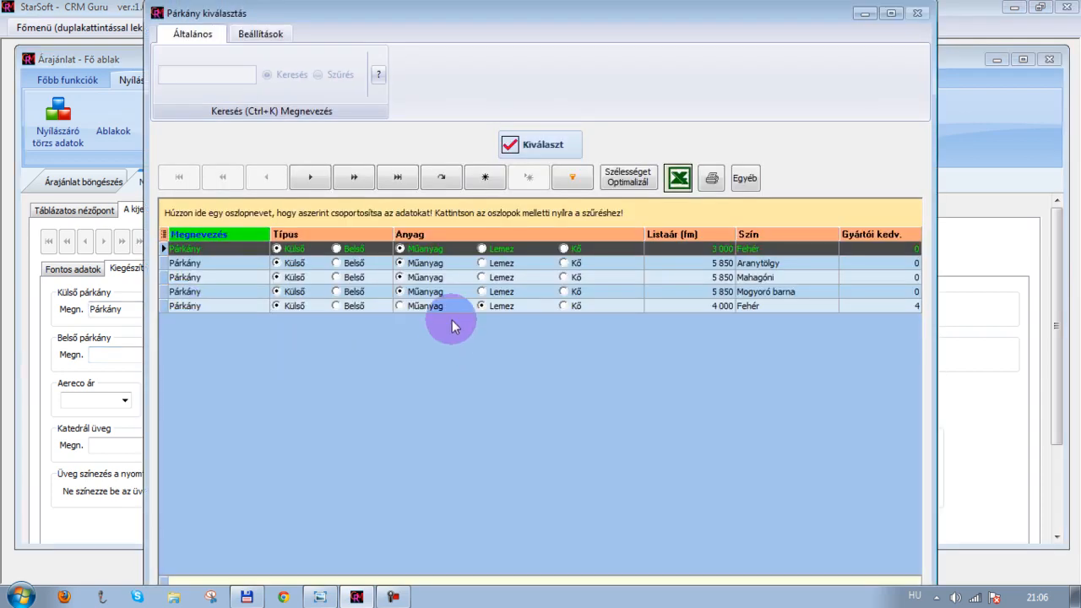
left_click(163, 233)
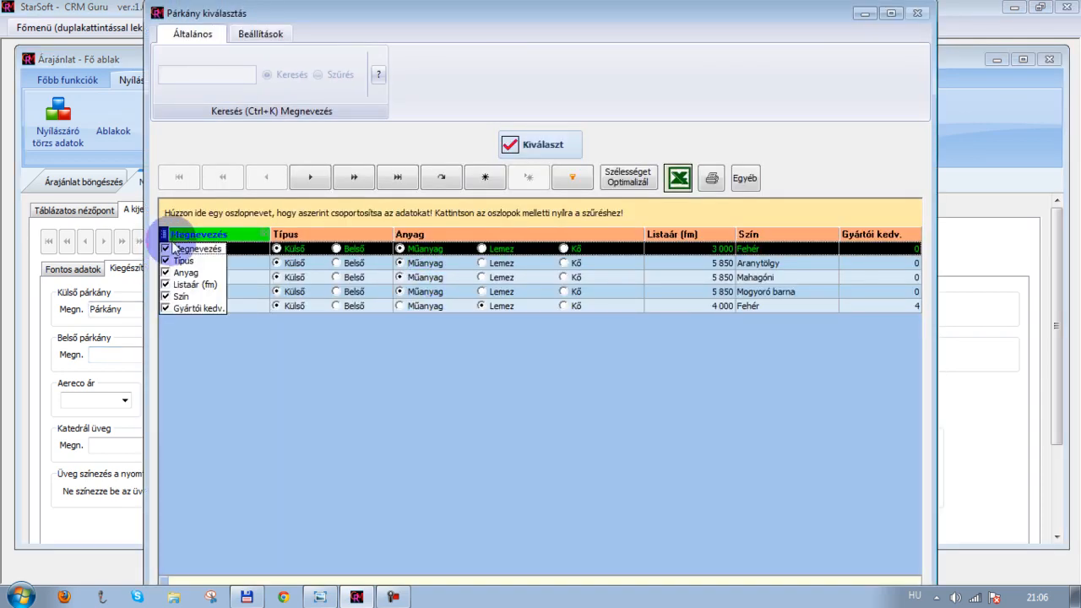
left_click(166, 248)
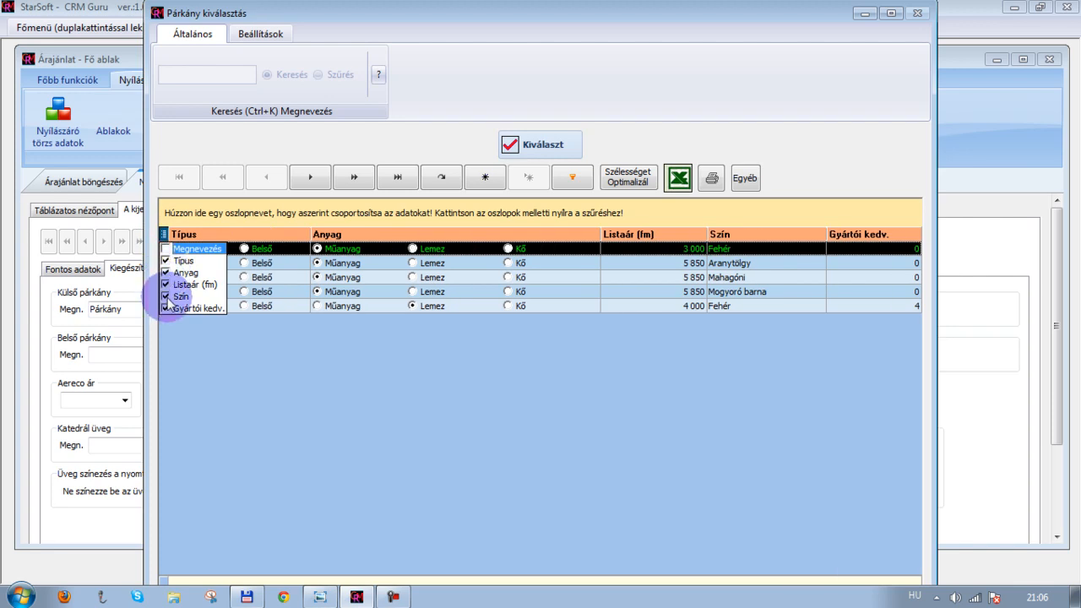
left_click(164, 309)
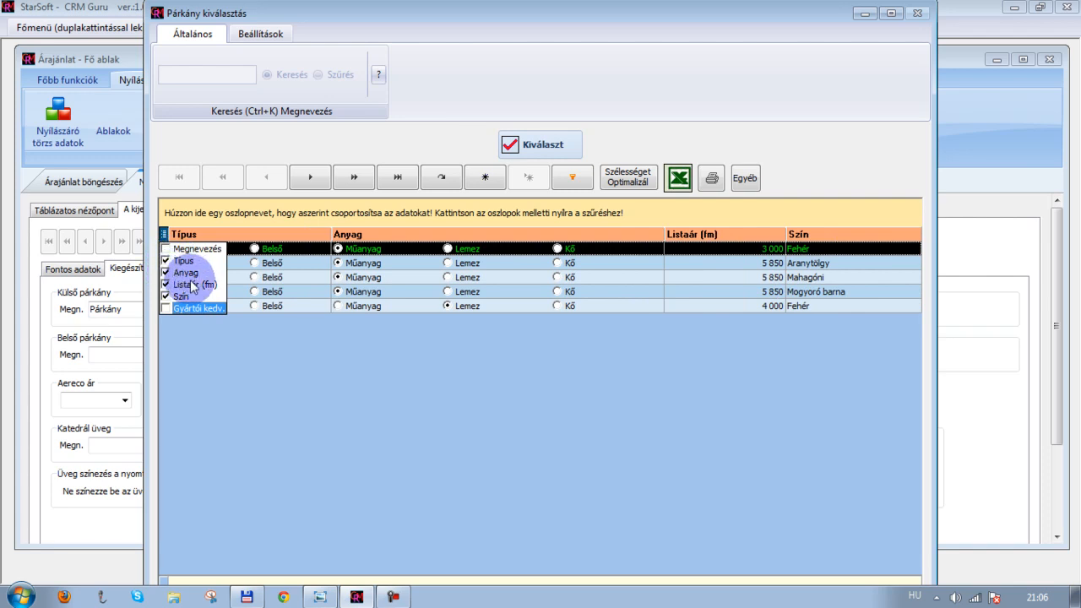
left_click(163, 233)
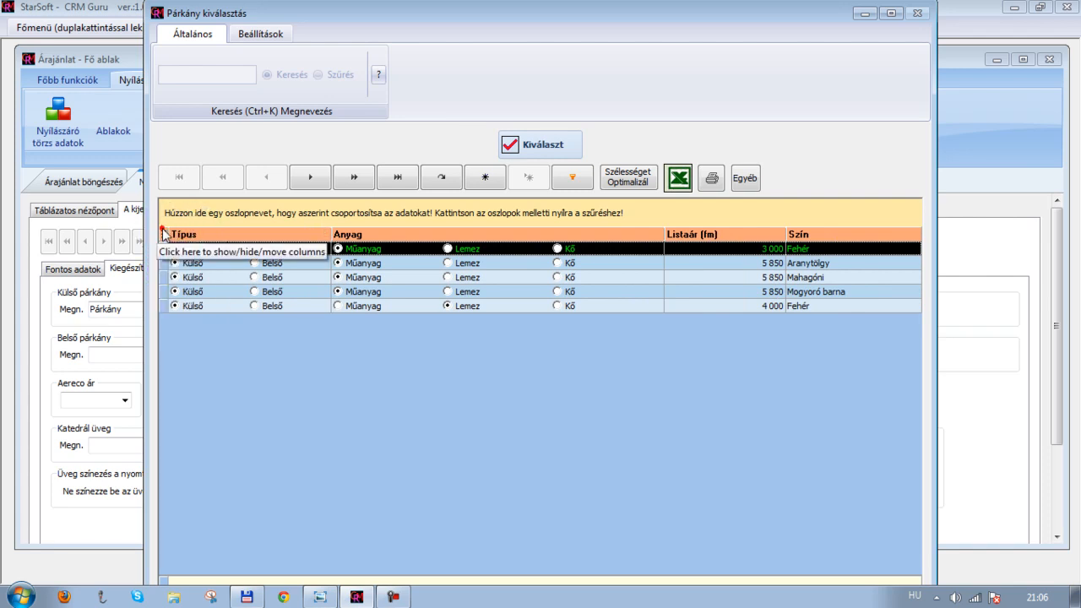
left_click_drag(241, 236, 239, 211)
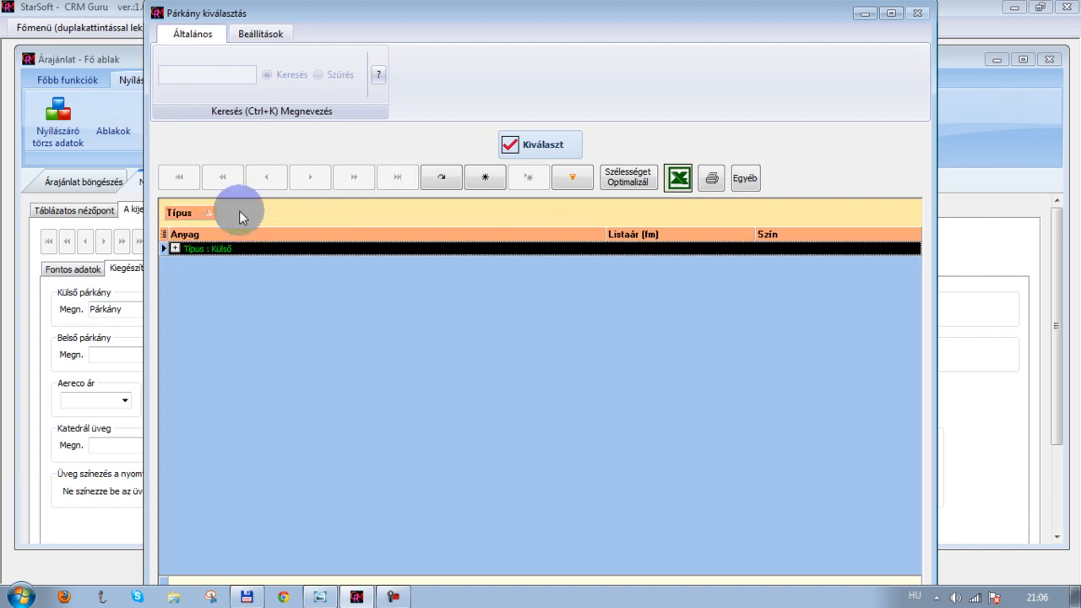
left_click(175, 248)
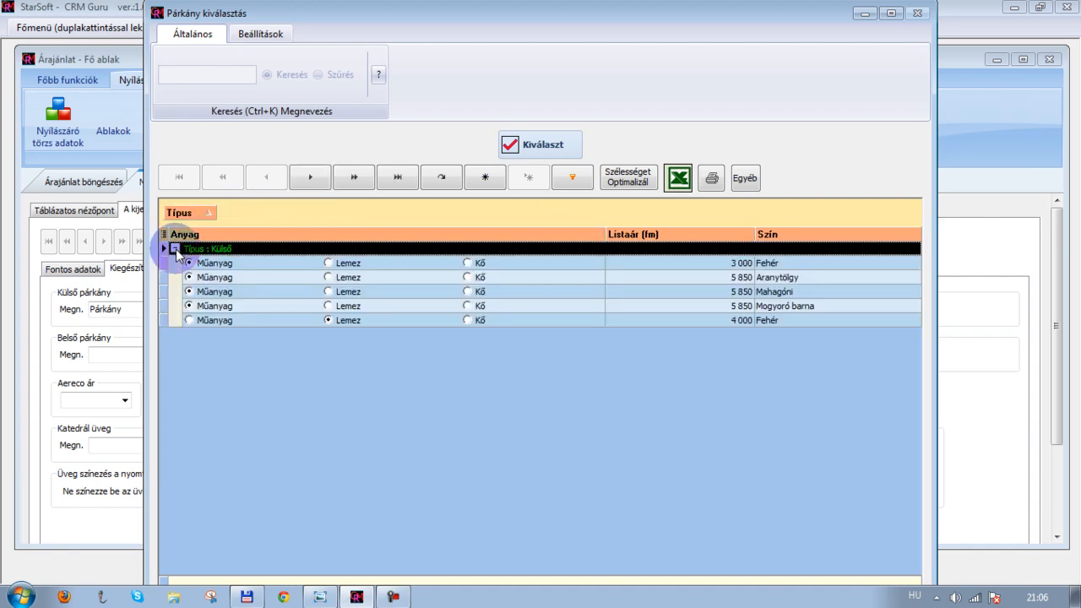
left_click(175, 249)
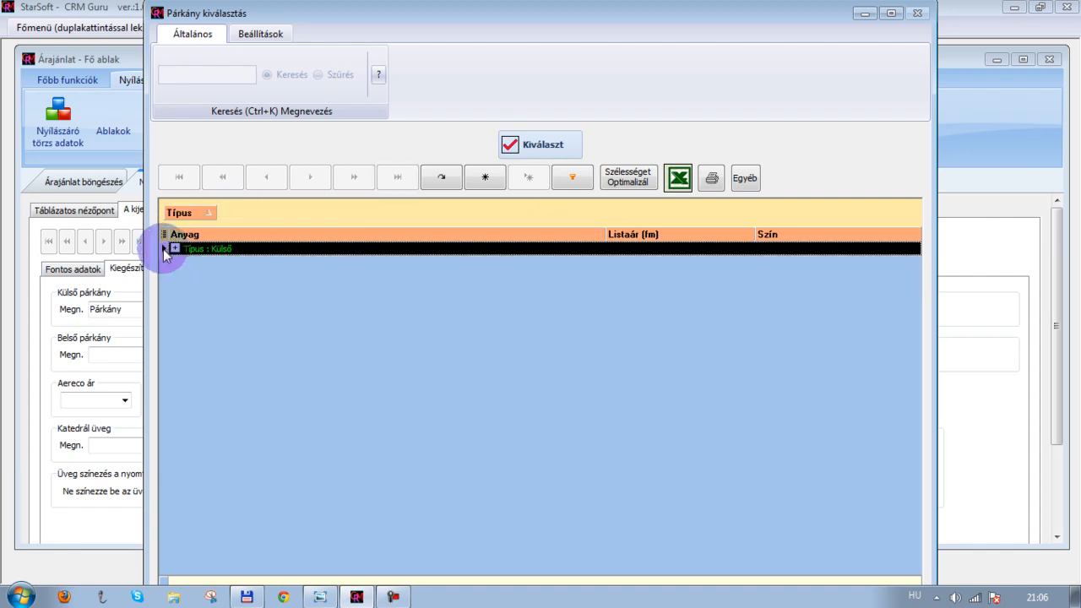
left_click_drag(173, 213, 171, 234)
Group the sill list by Anyag, save the list's grid layout, and confirm the sill selection
left_click_drag(338, 235, 309, 222)
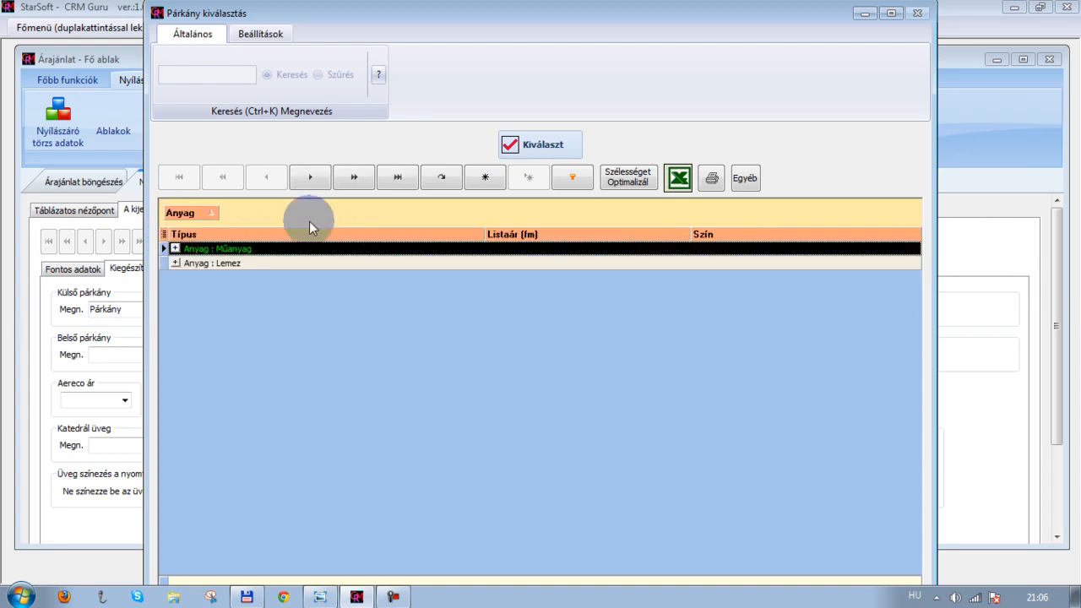
left_click(247, 34)
left_click(203, 84)
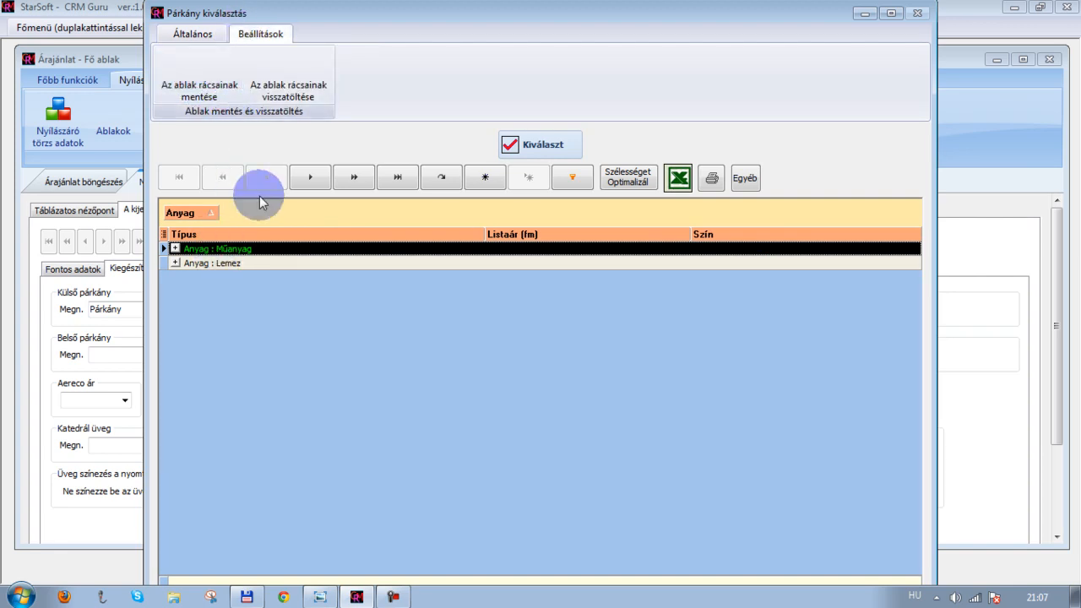
left_click(346, 262)
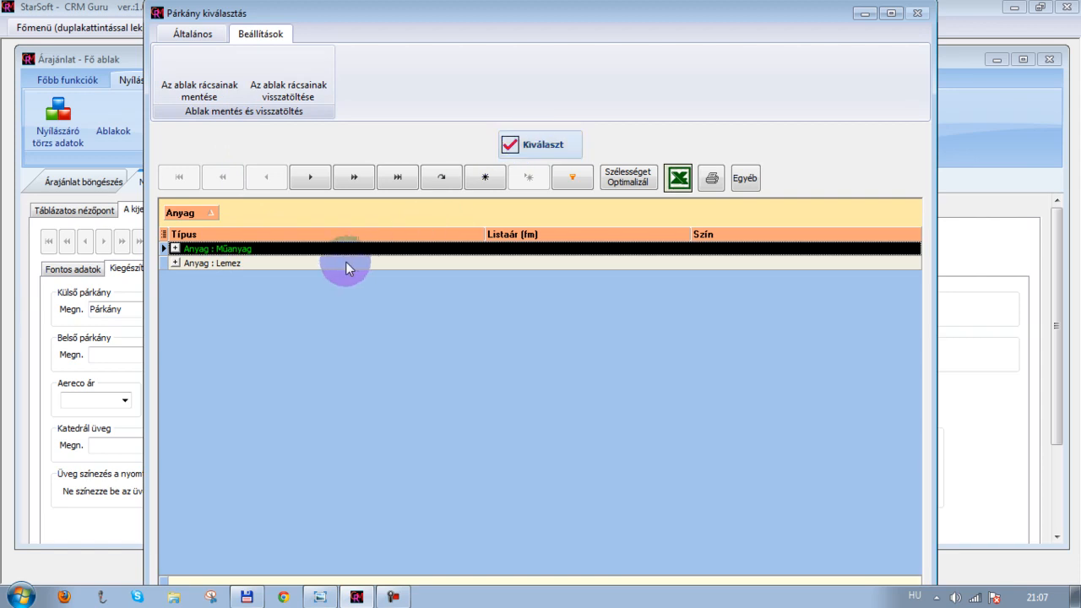
left_click(530, 144)
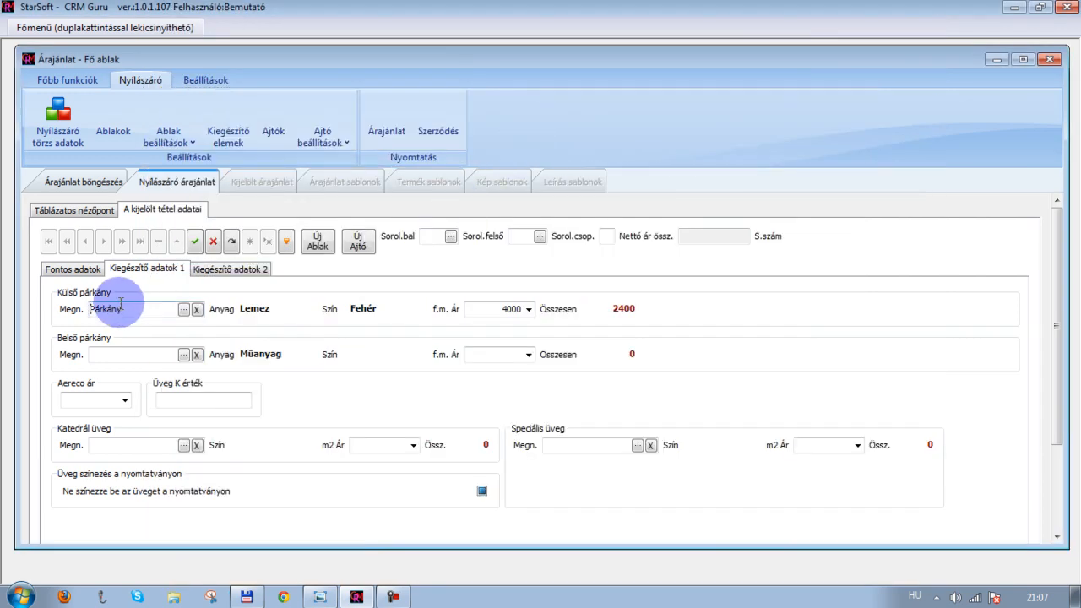
Reselect the white (Fehér) Lemez external sill from the sill list grouped by Anyag
left_click(183, 310)
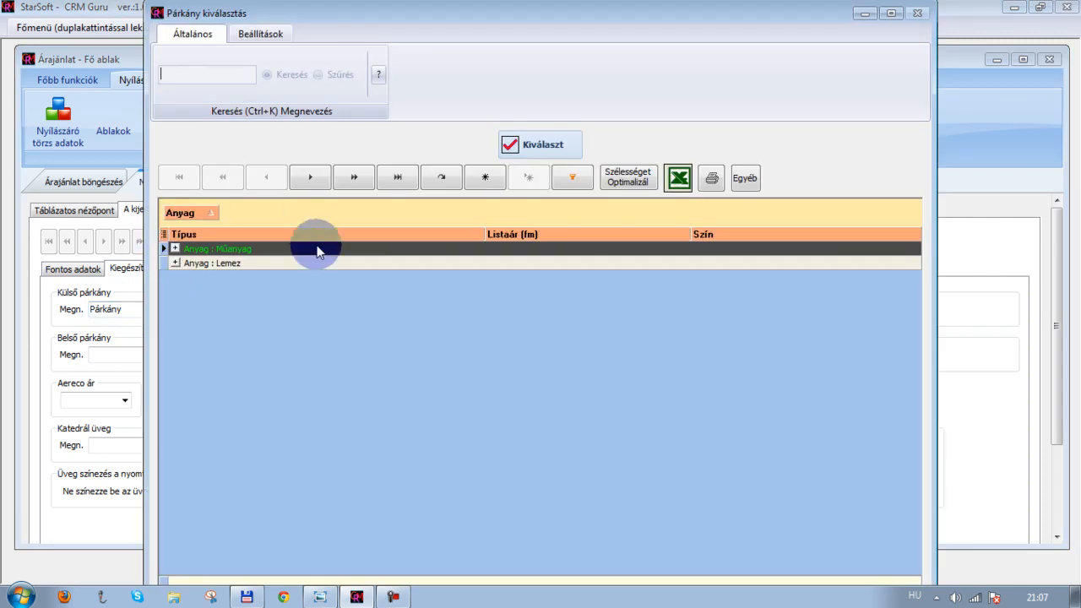
left_click(176, 264)
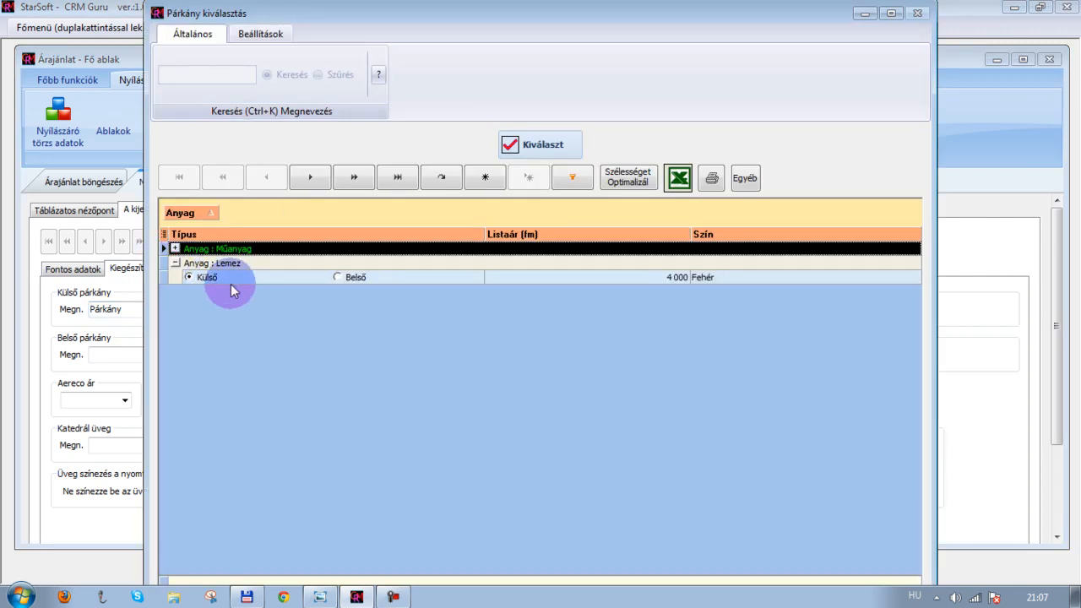
left_click(174, 248)
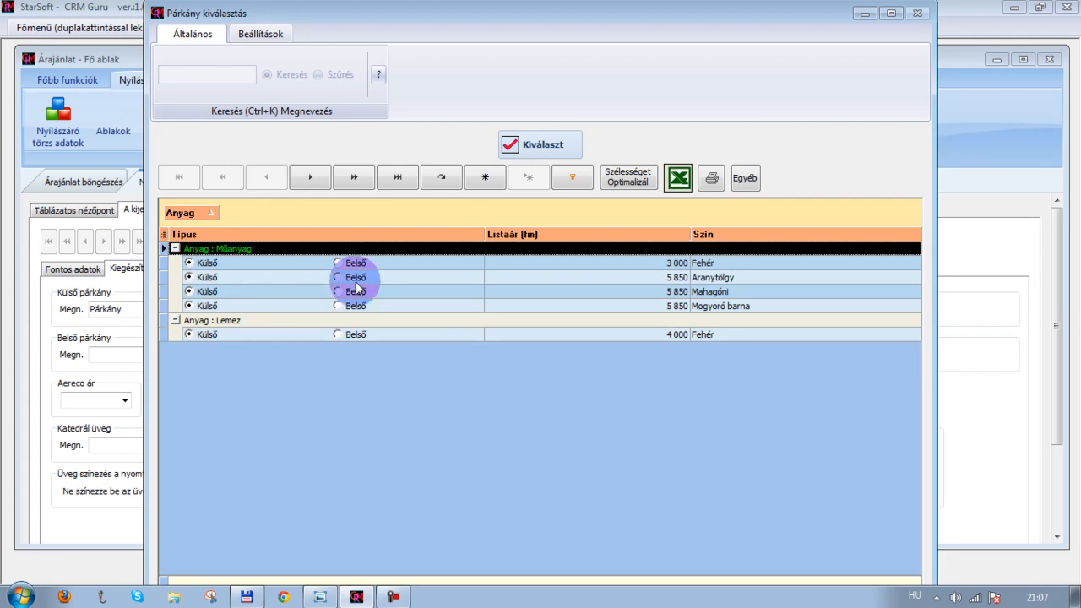
left_click(373, 336)
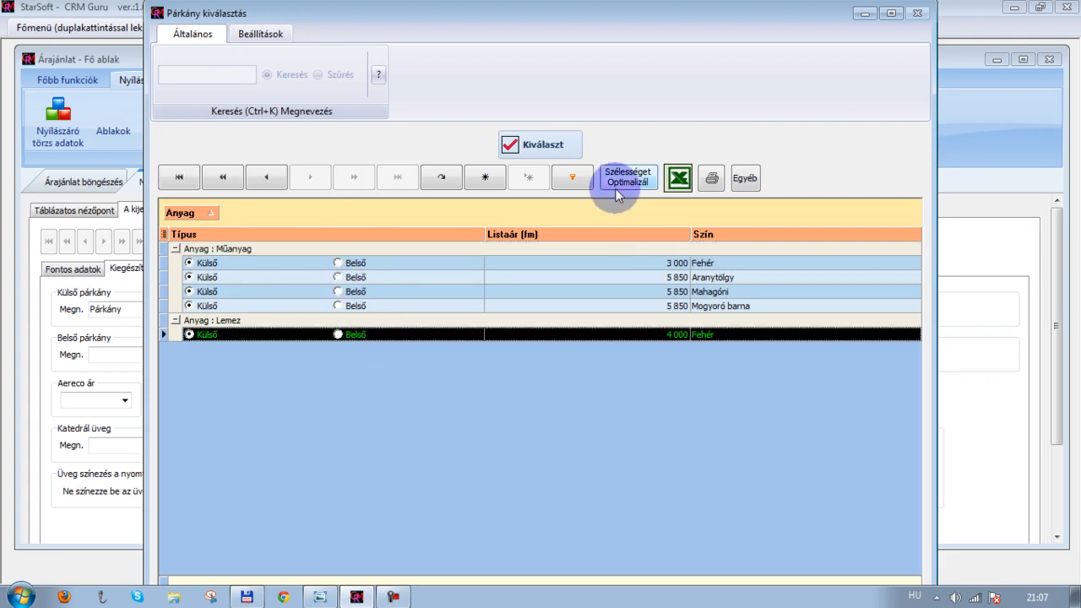
left_click(538, 148)
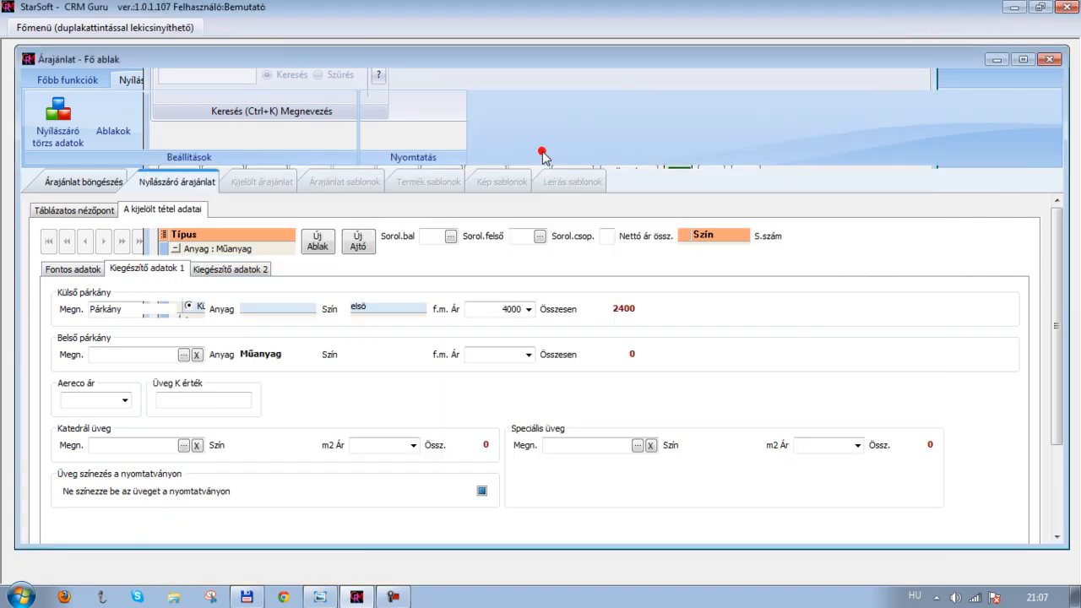
Select the white (Fehér) Műanyag internal sill at 3000 per metre and save the item
left_click(119, 355)
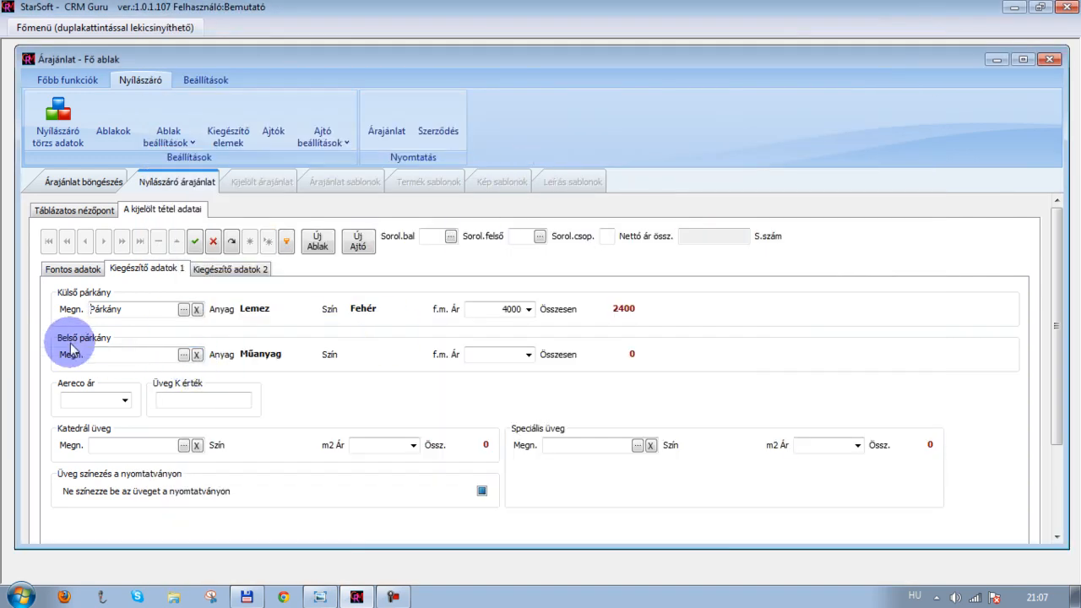
left_click(183, 354)
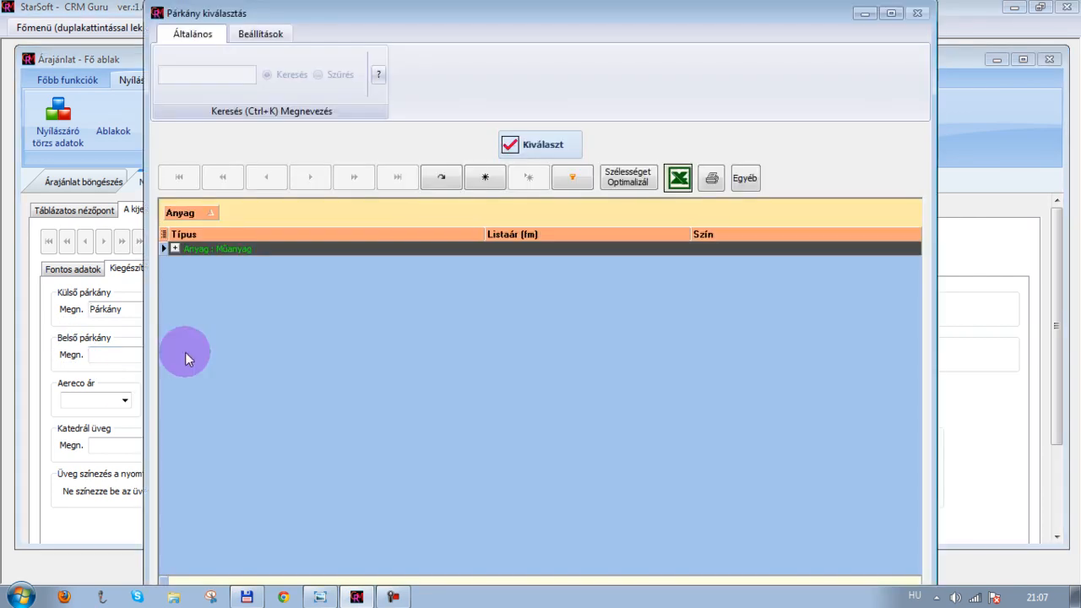
left_click(174, 248)
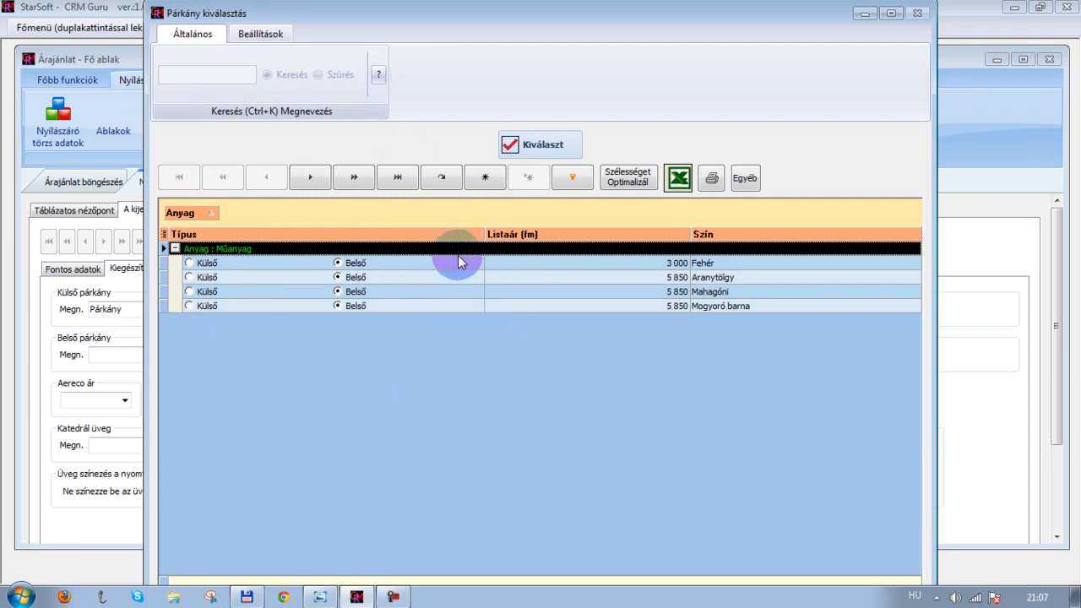
left_click(714, 261)
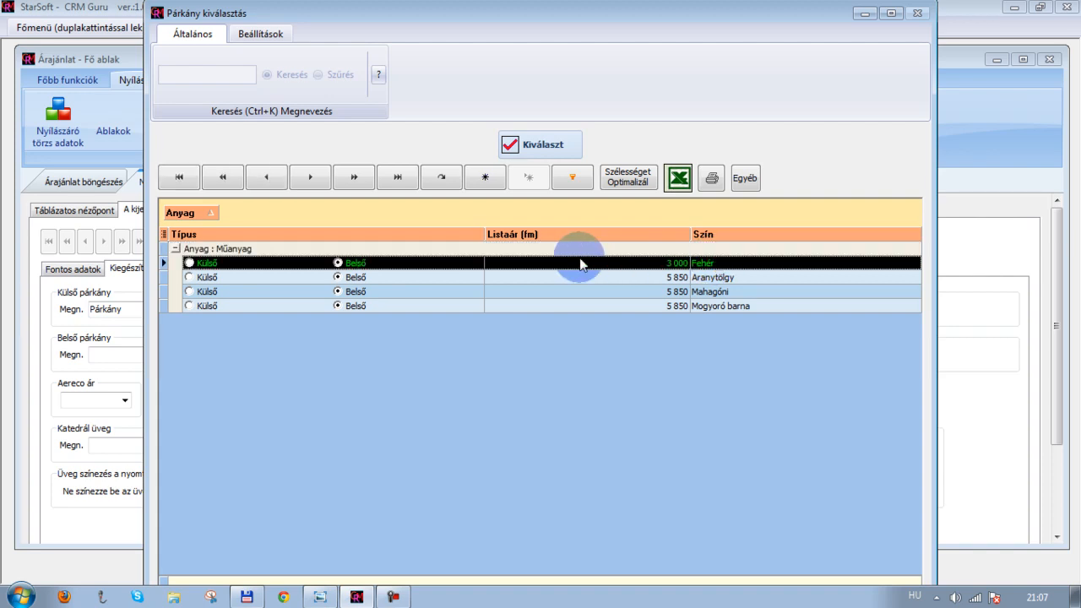
left_click(545, 145)
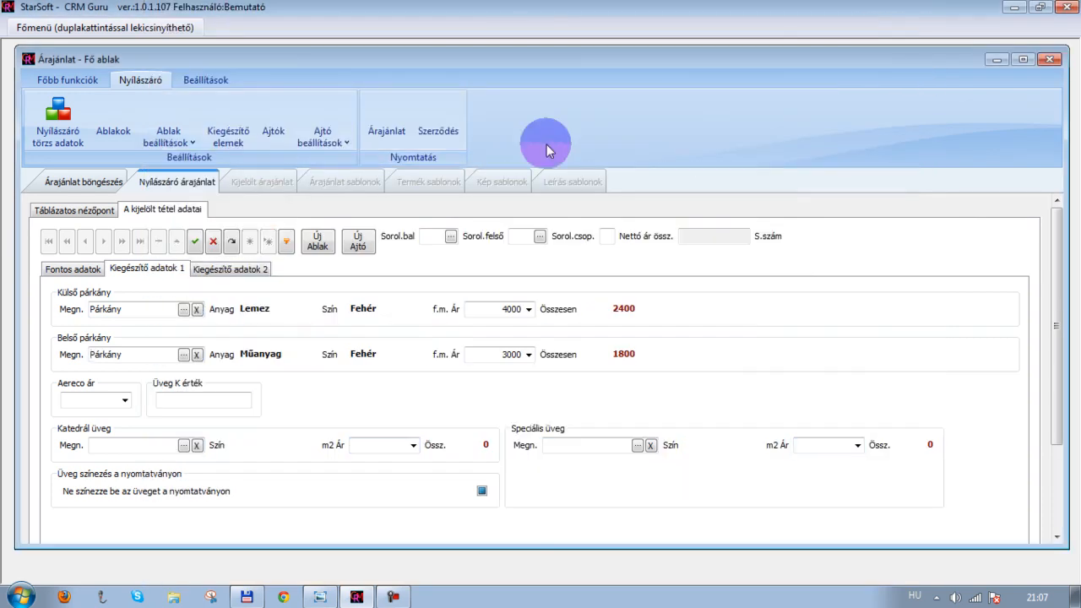
left_click(194, 243)
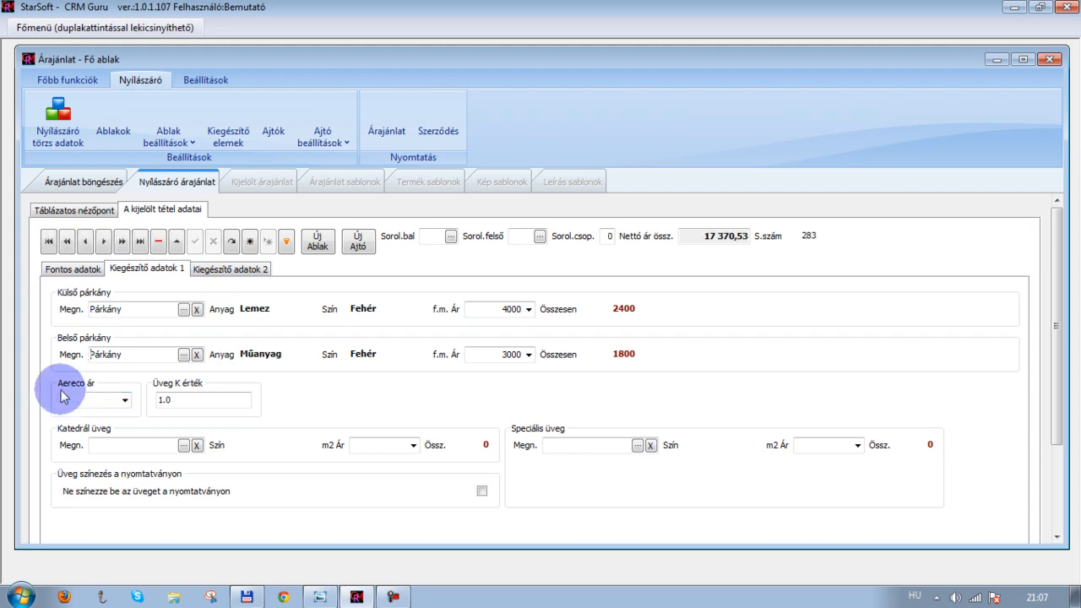
left_click(125, 402)
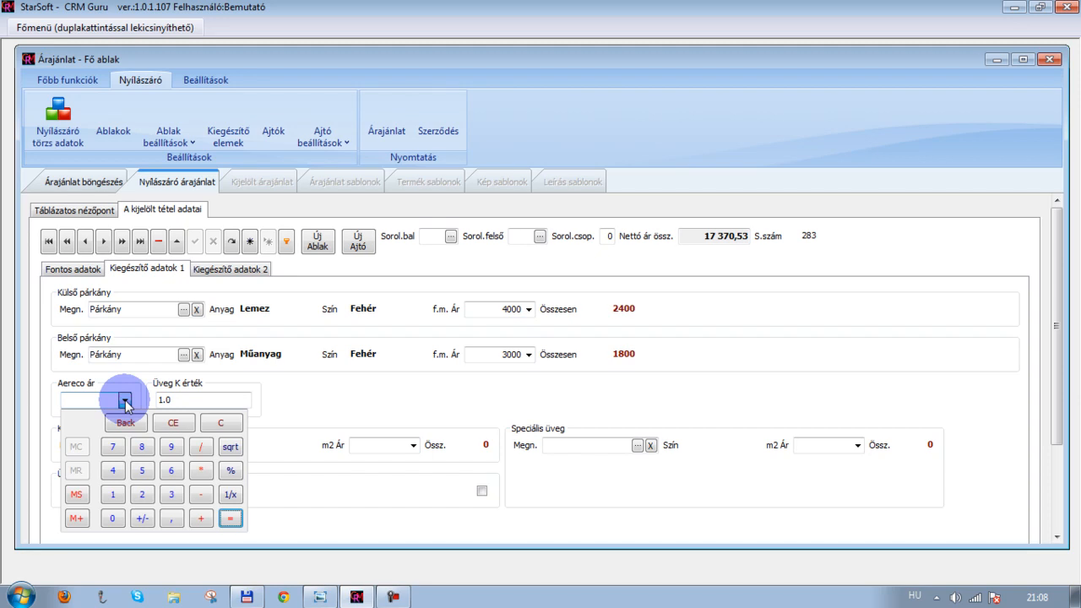
left_click(125, 402)
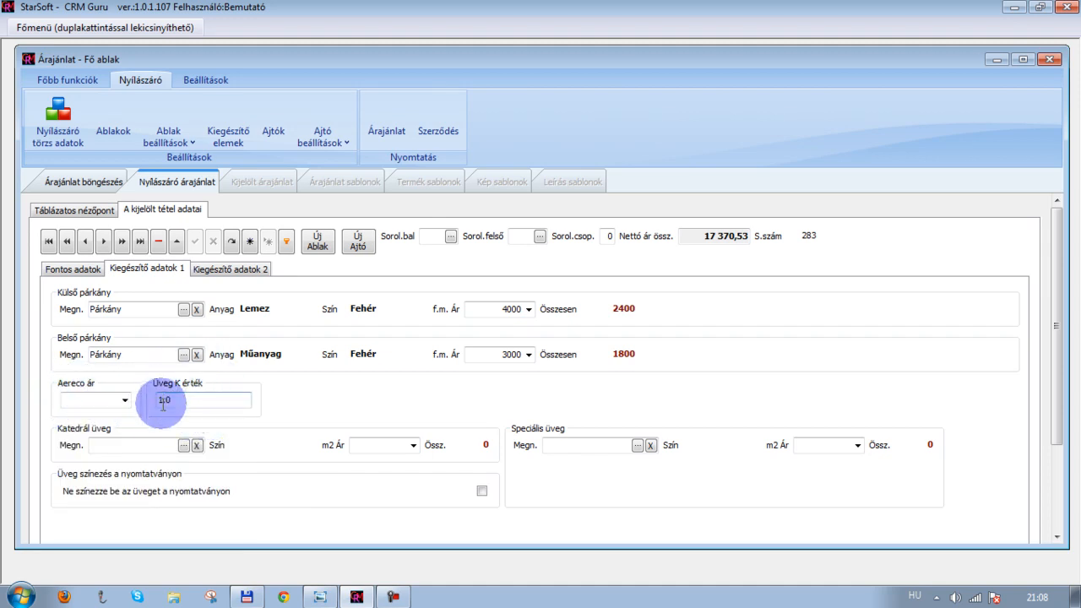
left_click(171, 399)
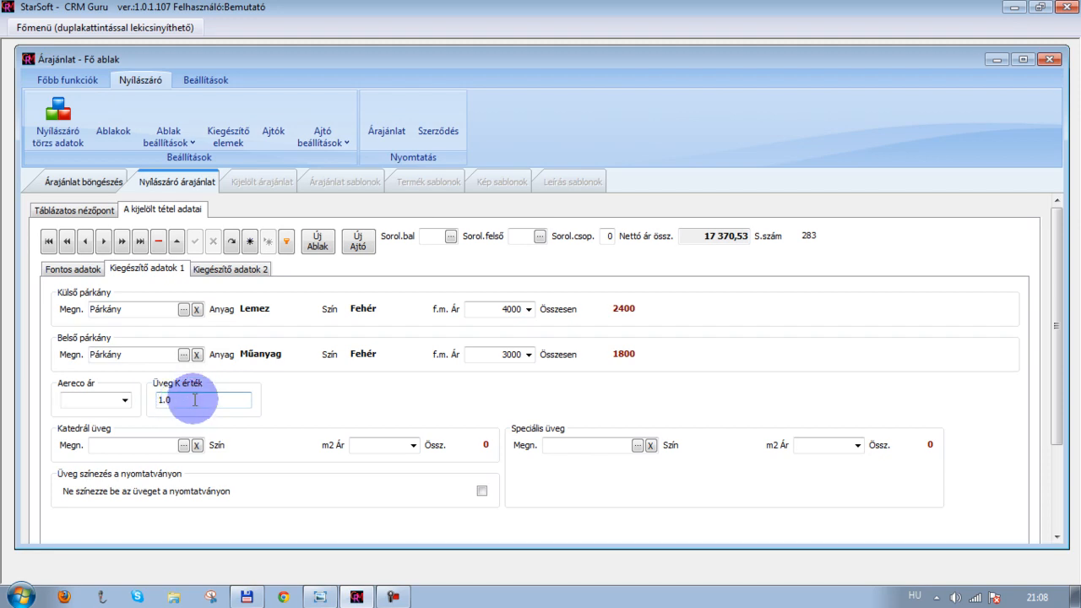
key("shift+Tab")
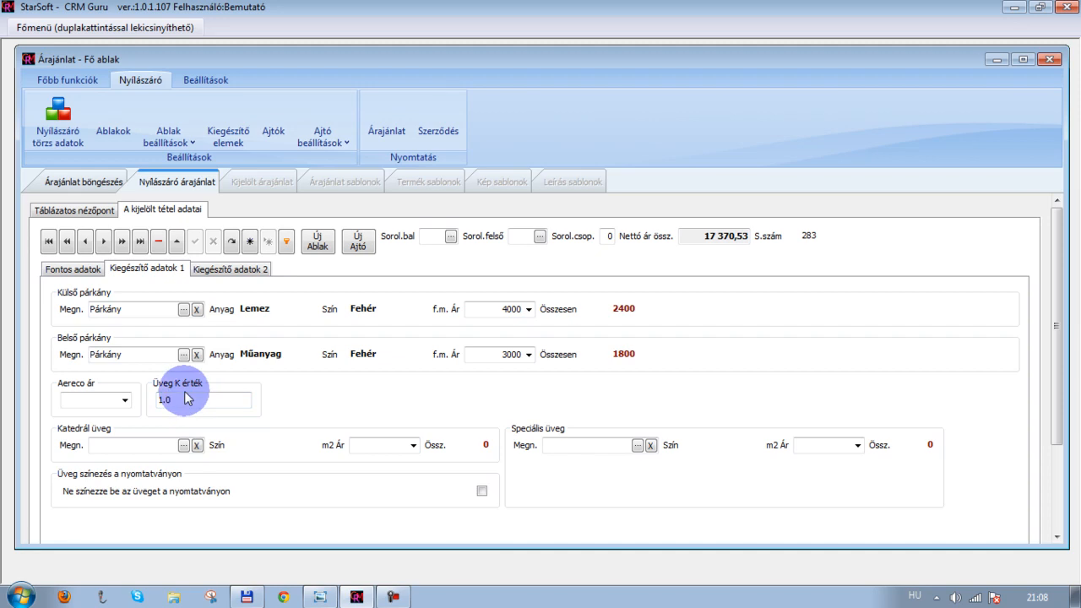
key("Tab")
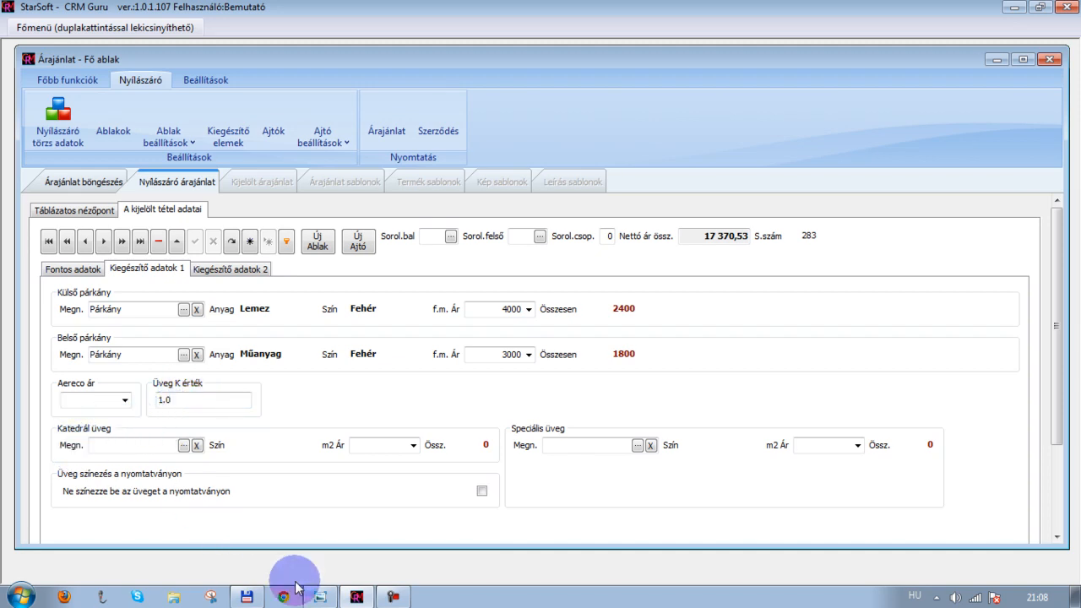
left_click(320, 597)
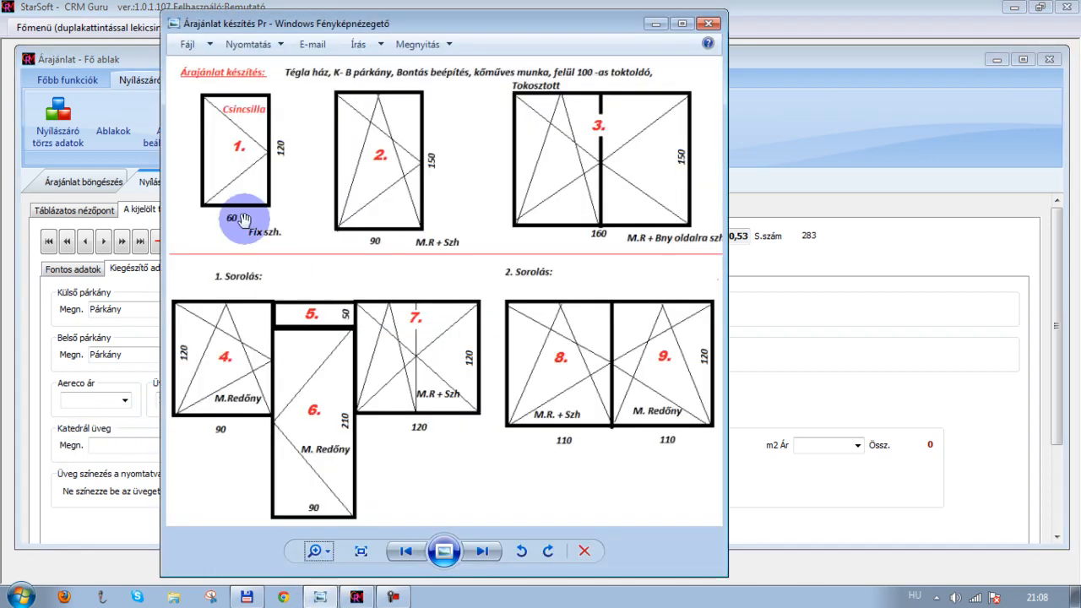
left_click(648, 24)
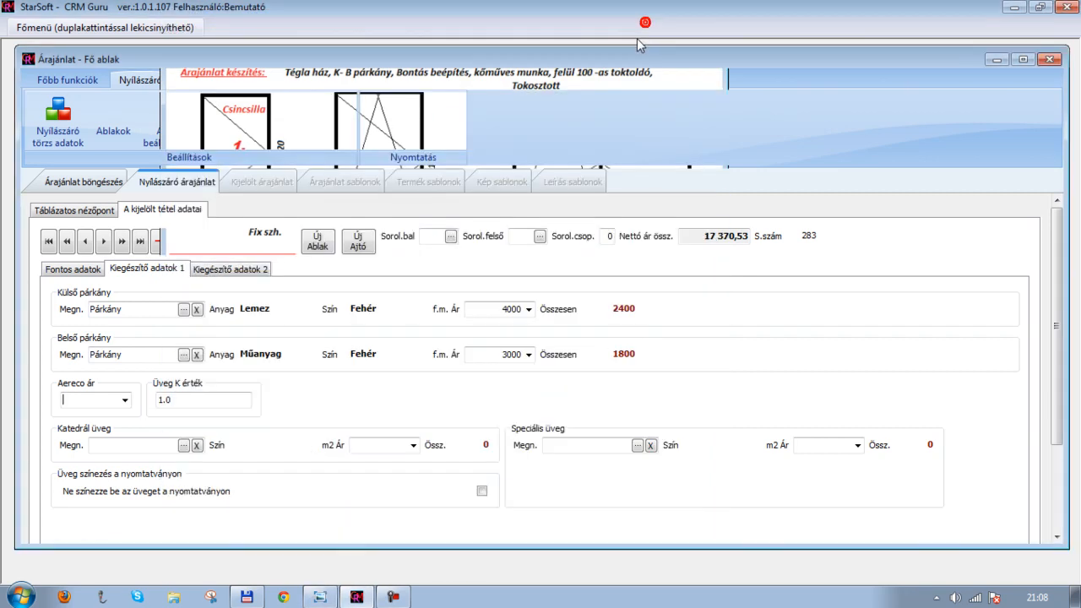
Select the Aluplast Csincsilla cathedral glass, grouping the glass list by Profil
left_click(147, 442)
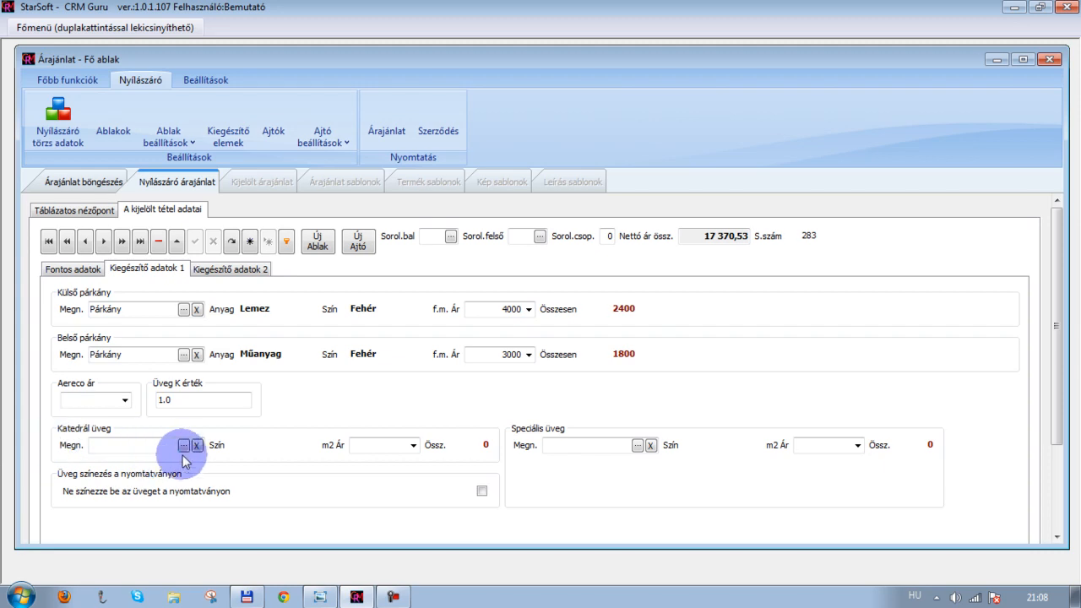
left_click(183, 445)
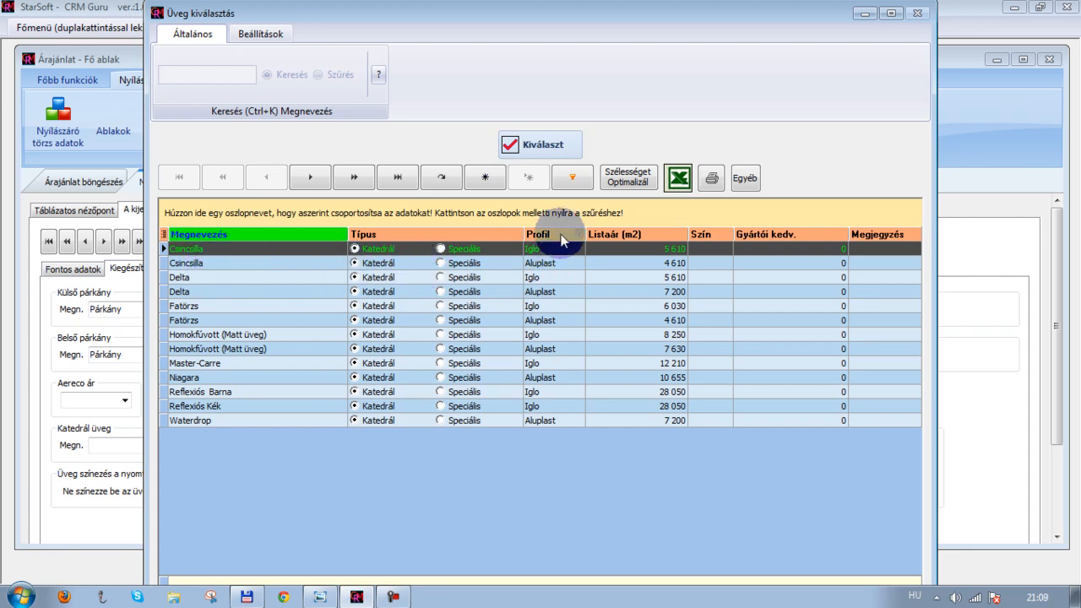
left_click_drag(561, 240, 509, 222)
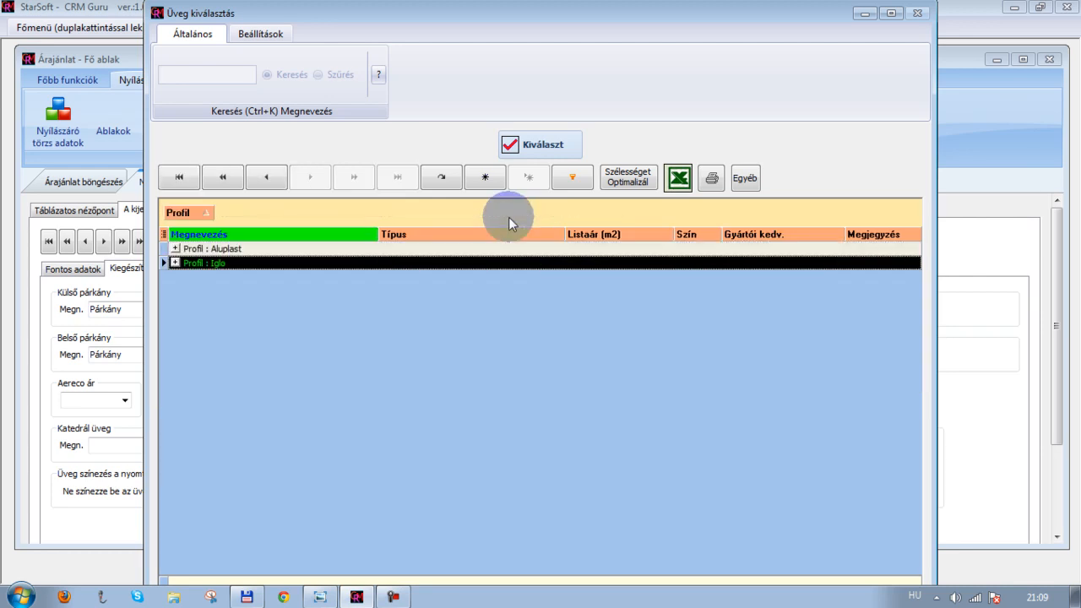
left_click(176, 249)
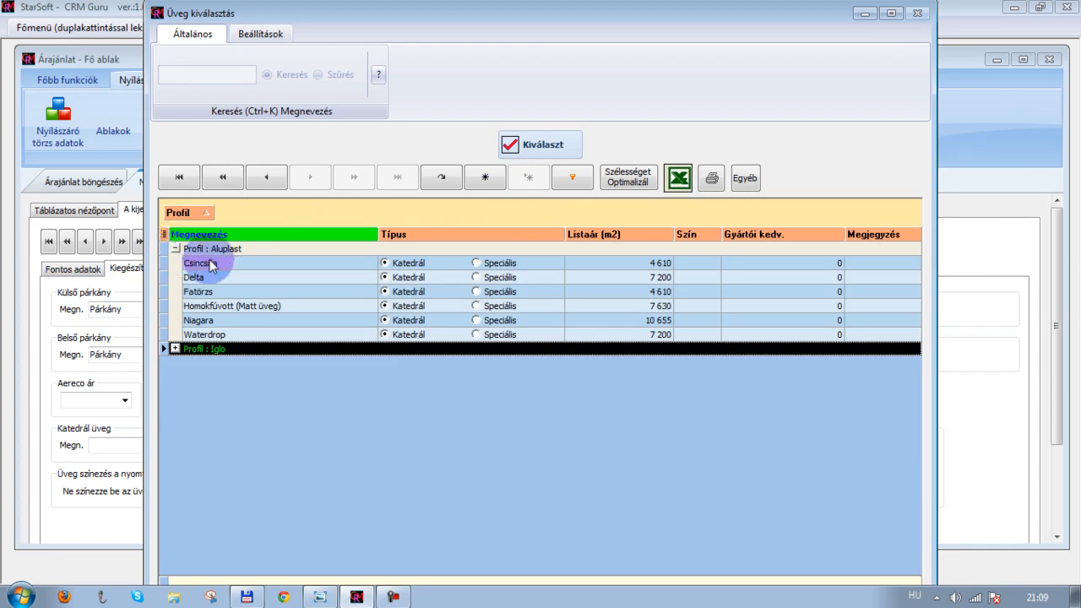
left_click(244, 269)
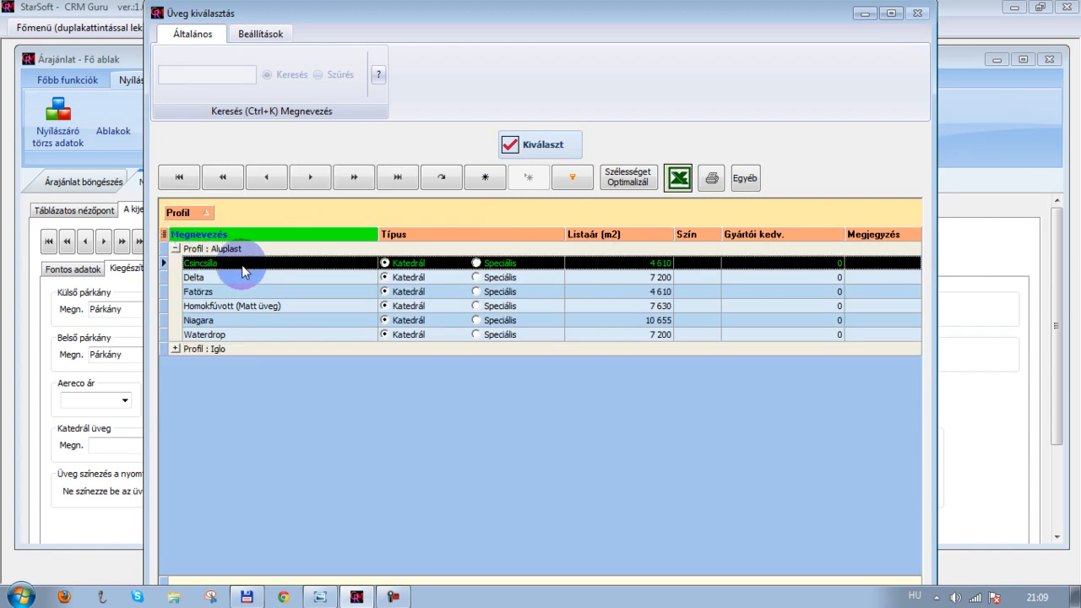
left_click(555, 145)
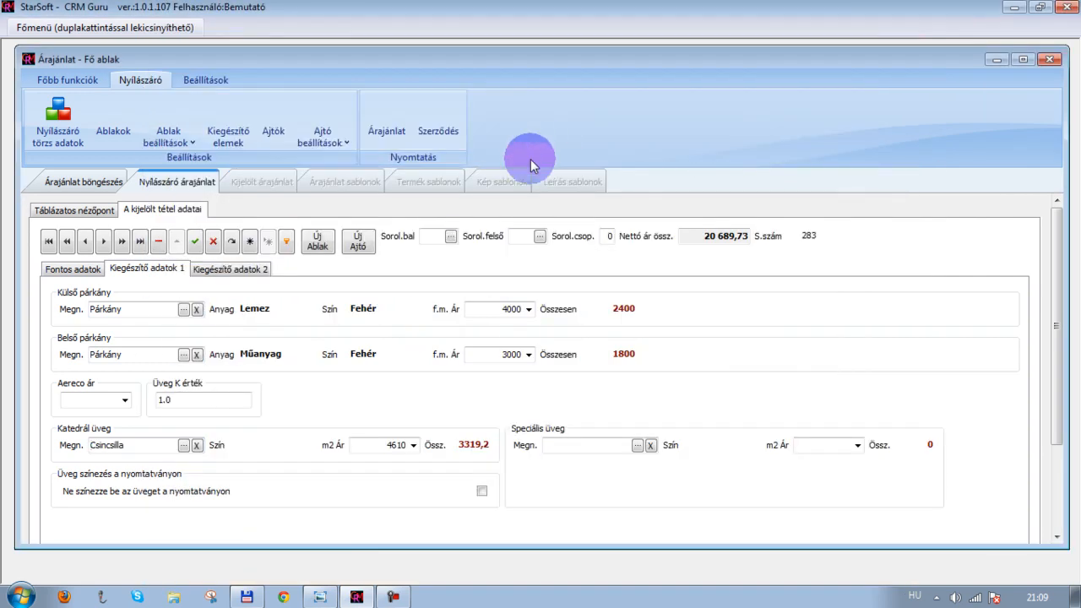
Reopen the cathedral glass list, group it by Profil and save the list's grid layout
left_click(187, 446)
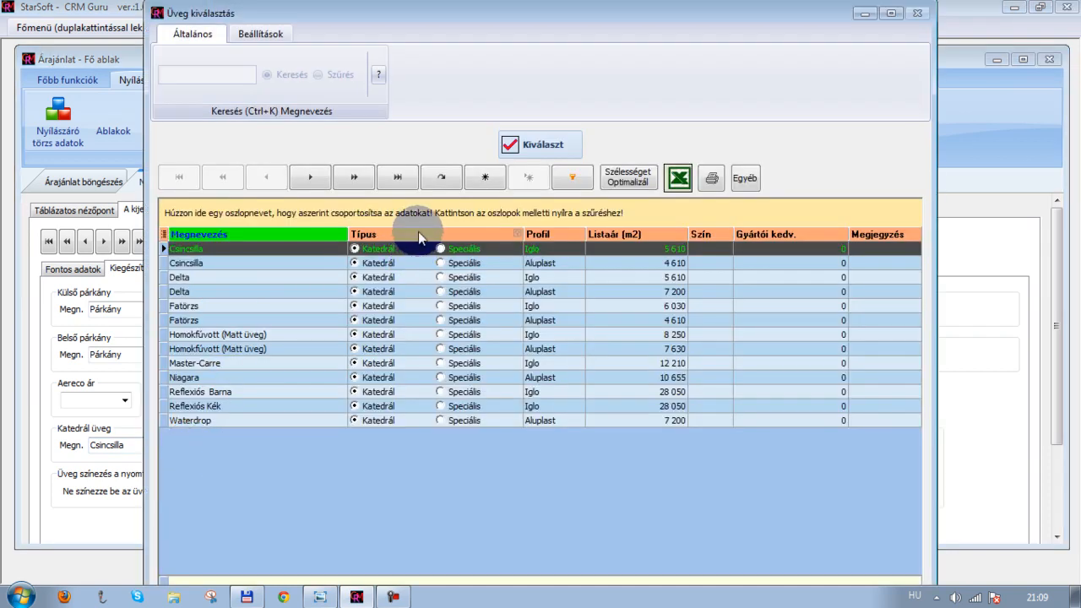
left_click_drag(547, 236, 498, 214)
left_click(253, 34)
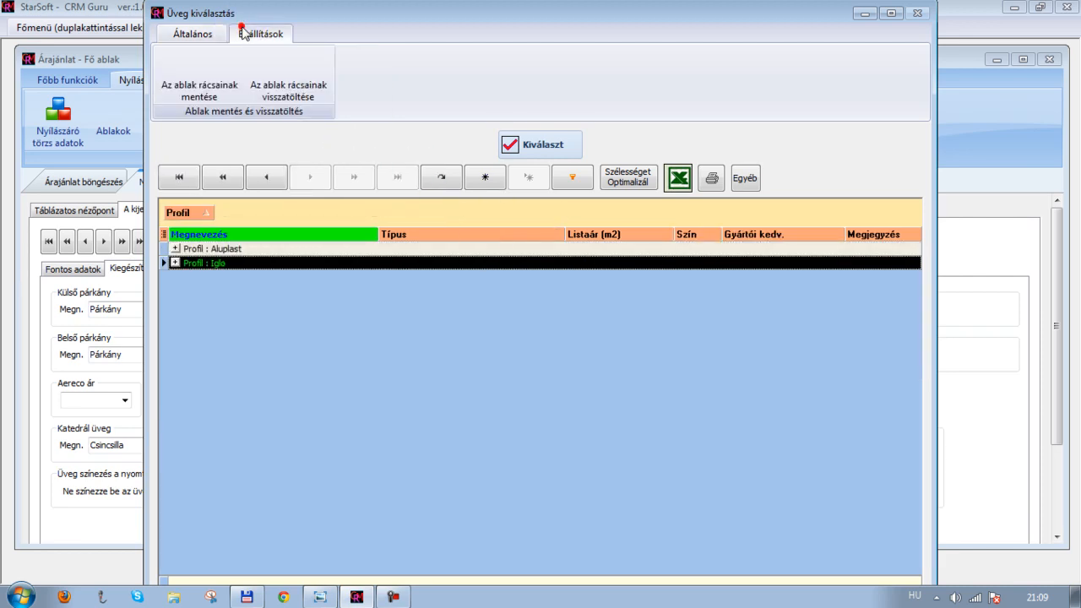
left_click(199, 88)
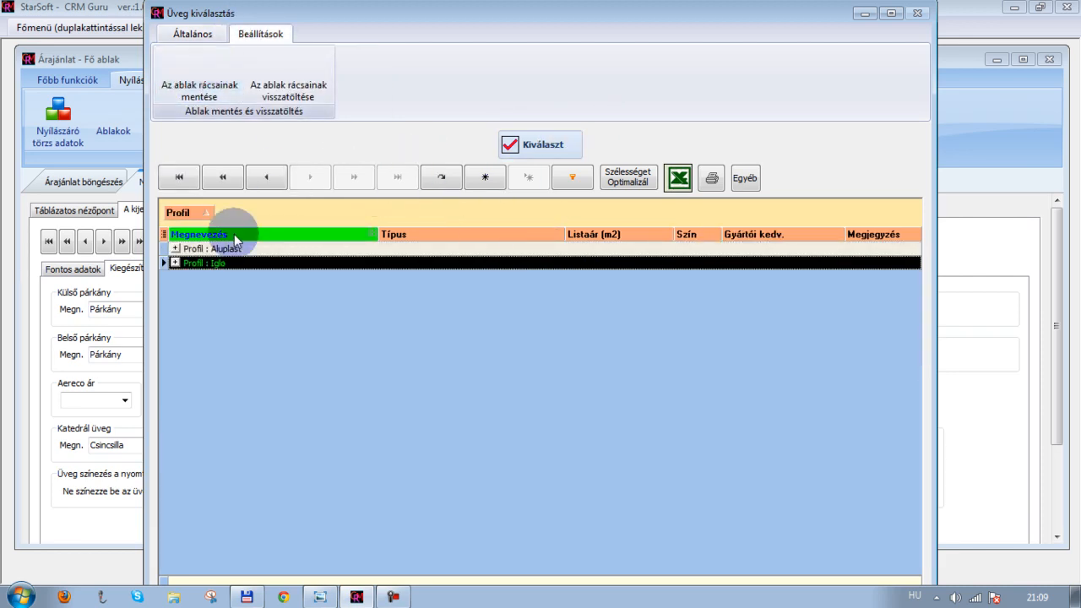
Select the Aluplast Delta cathedral glass
left_click(175, 248)
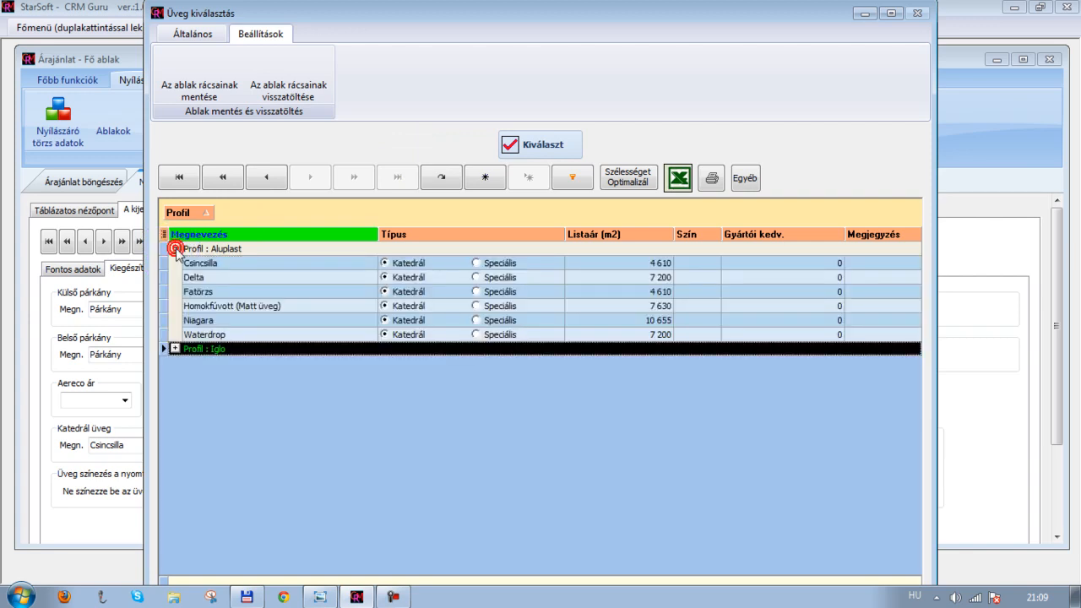
left_click(209, 277)
left_click(541, 145)
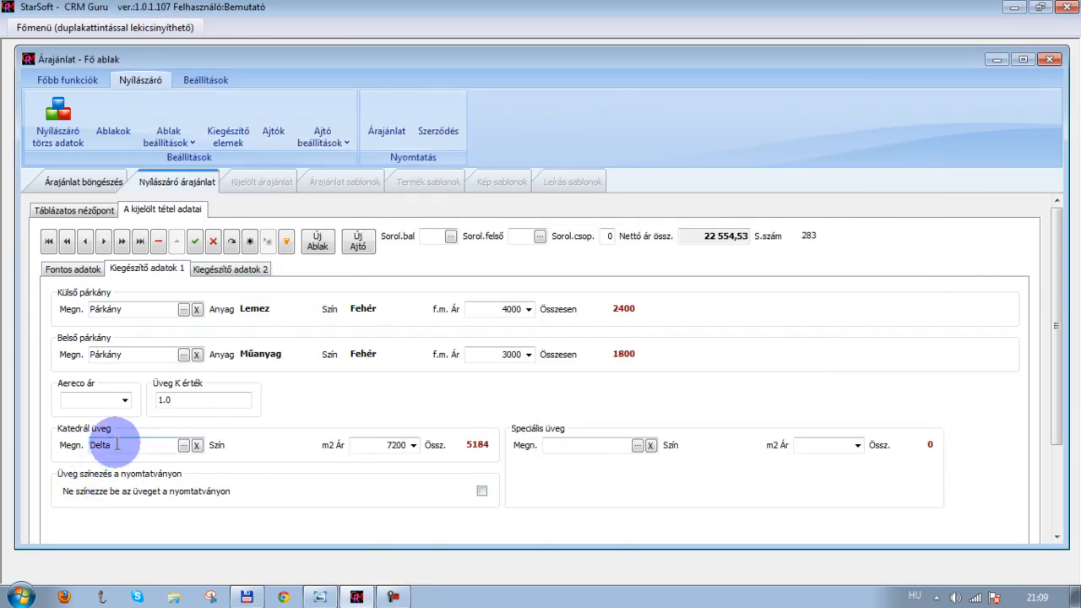
Examine the Osztók and Kiegészítő elemek lists on the item's second extra data page
scroll(122, 458, "down", 1)
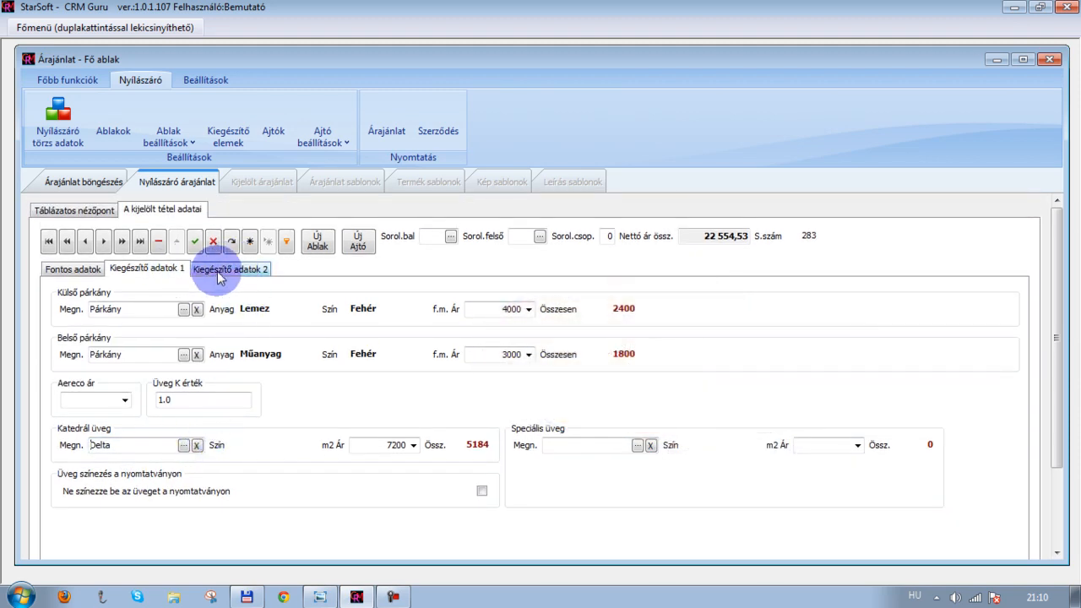
left_click(219, 272)
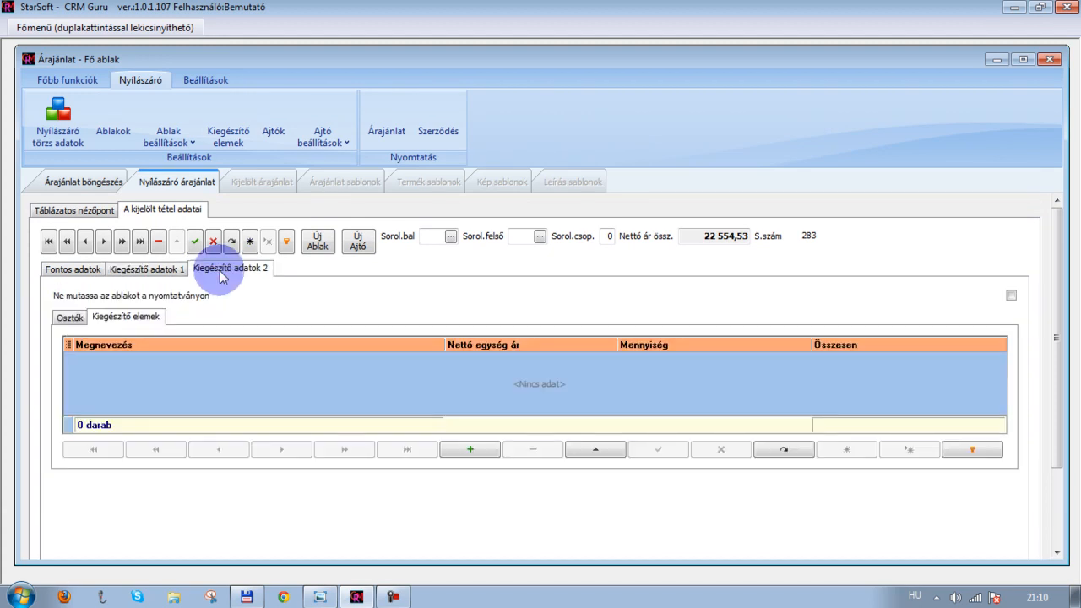
left_click(67, 319)
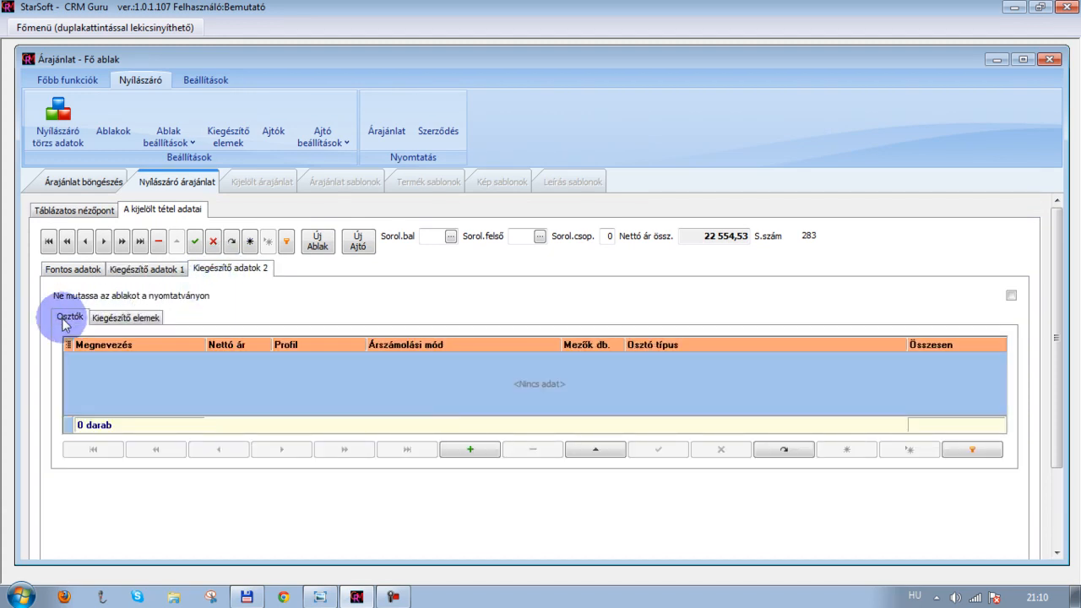
left_click(113, 319)
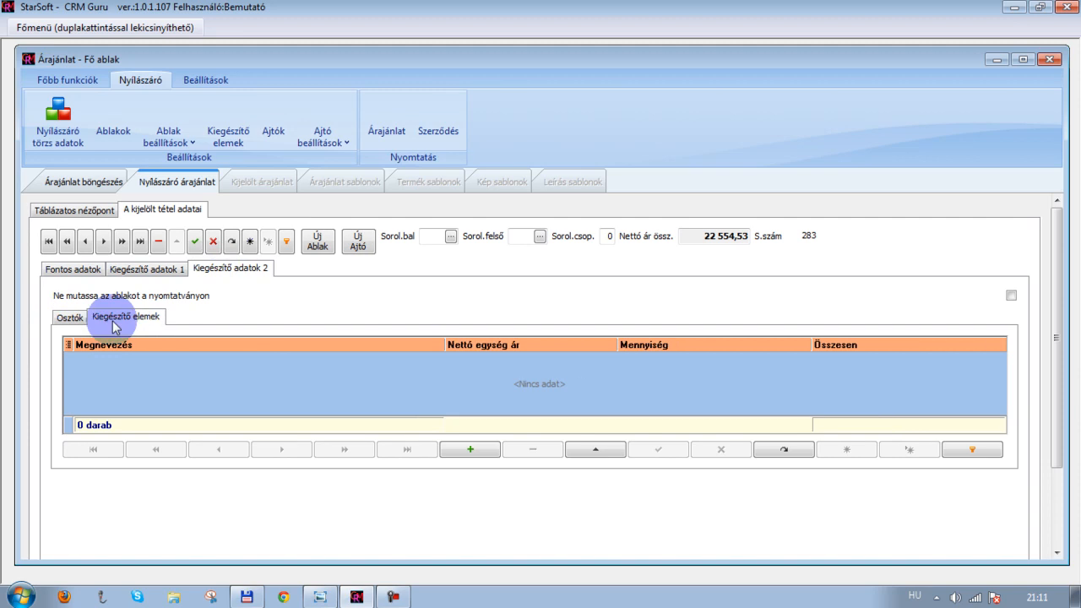
left_click(71, 318)
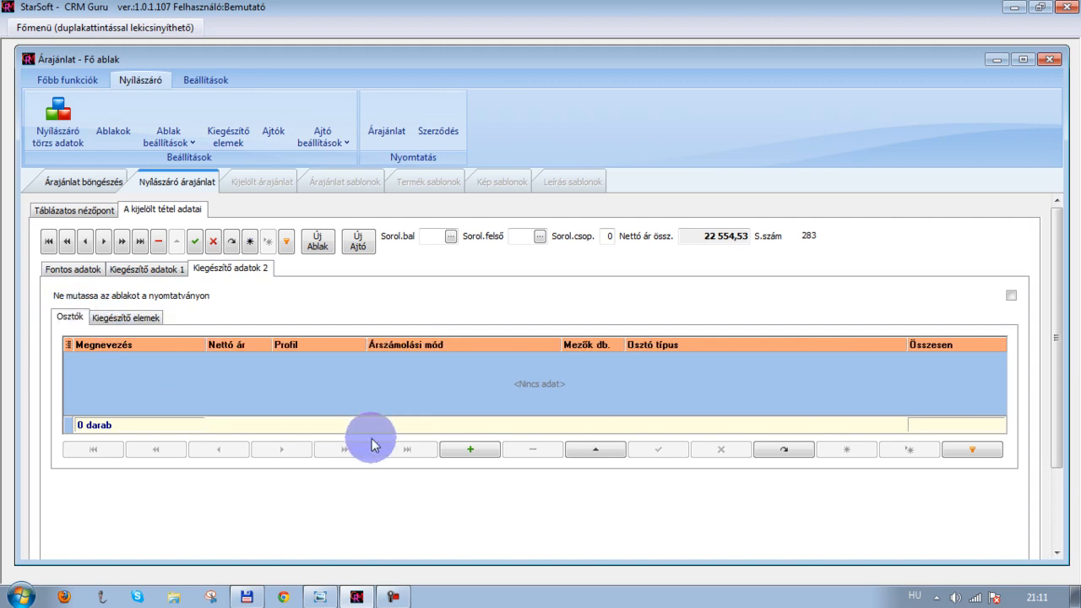
Add the 18 mm arany divider to the item, then delete that divider record again
left_click(479, 449)
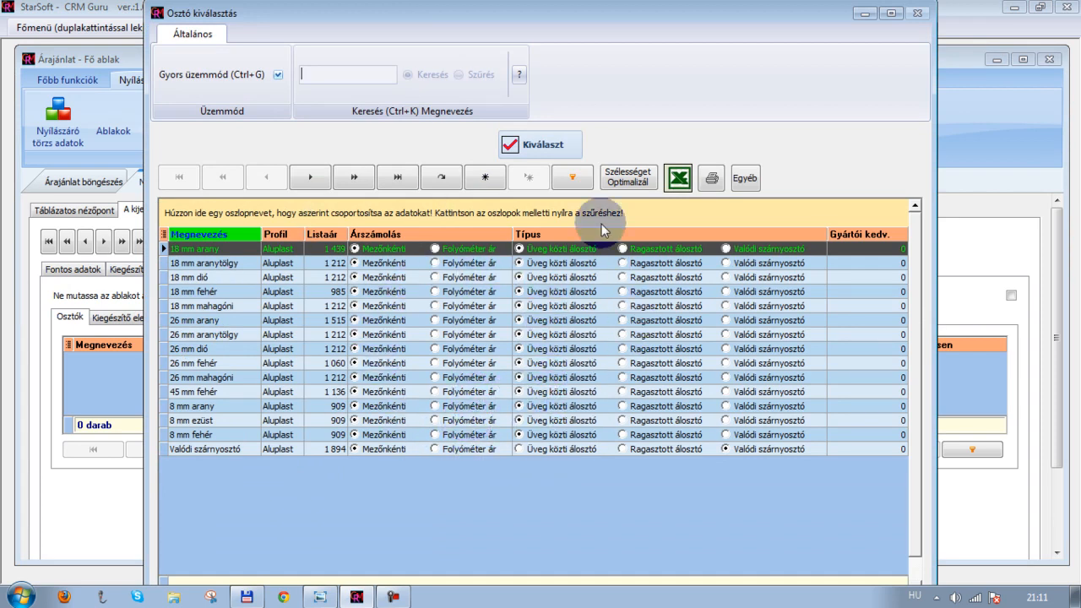
left_click(540, 145)
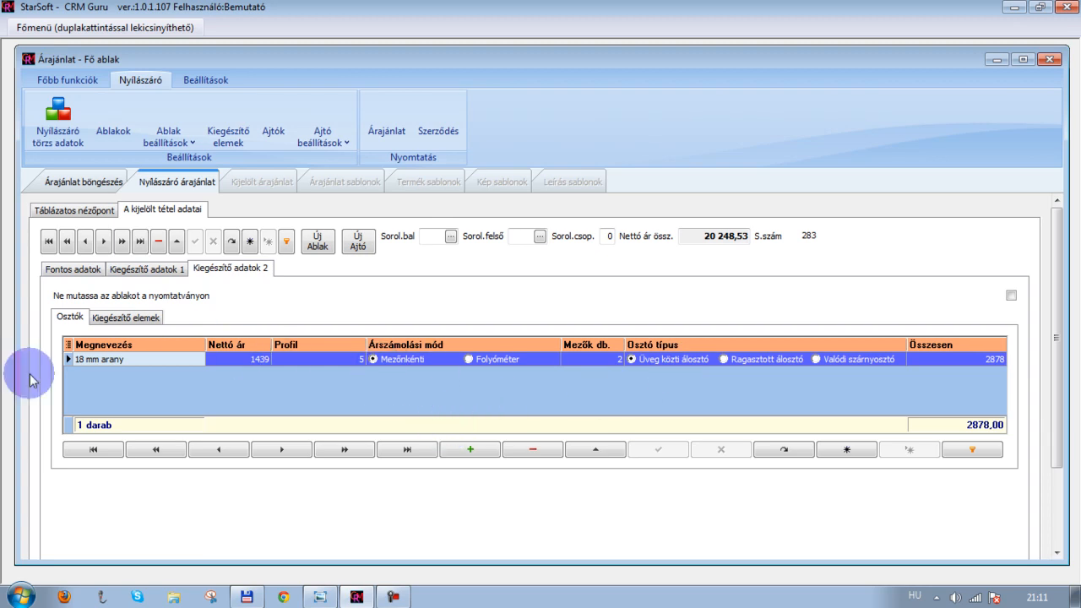
left_click(68, 362)
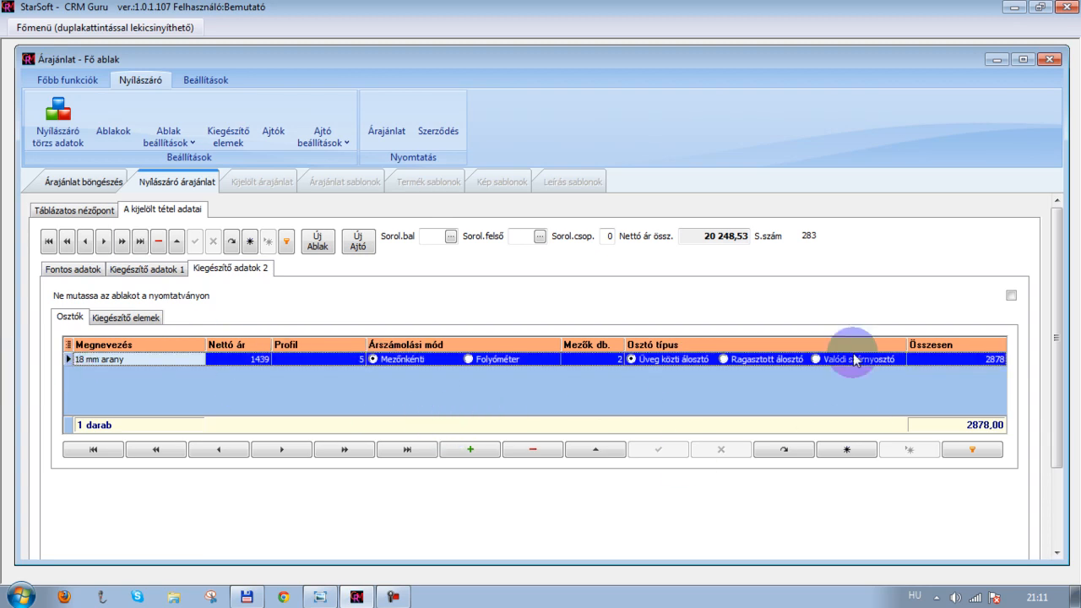
left_click(519, 452)
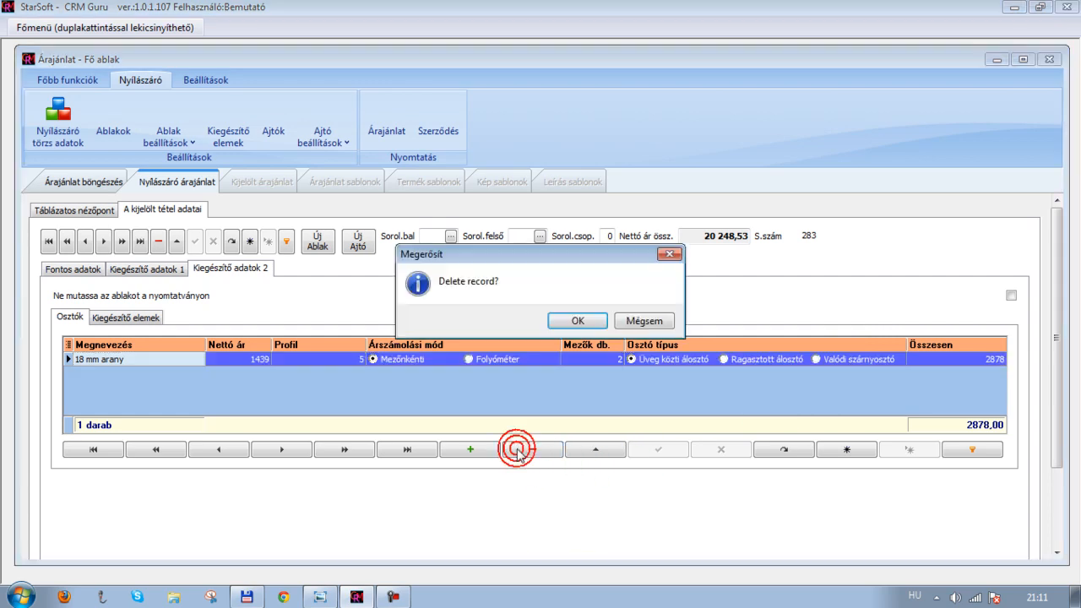
left_click(569, 322)
Return to the item's main data page and save the current window item
left_click(125, 317)
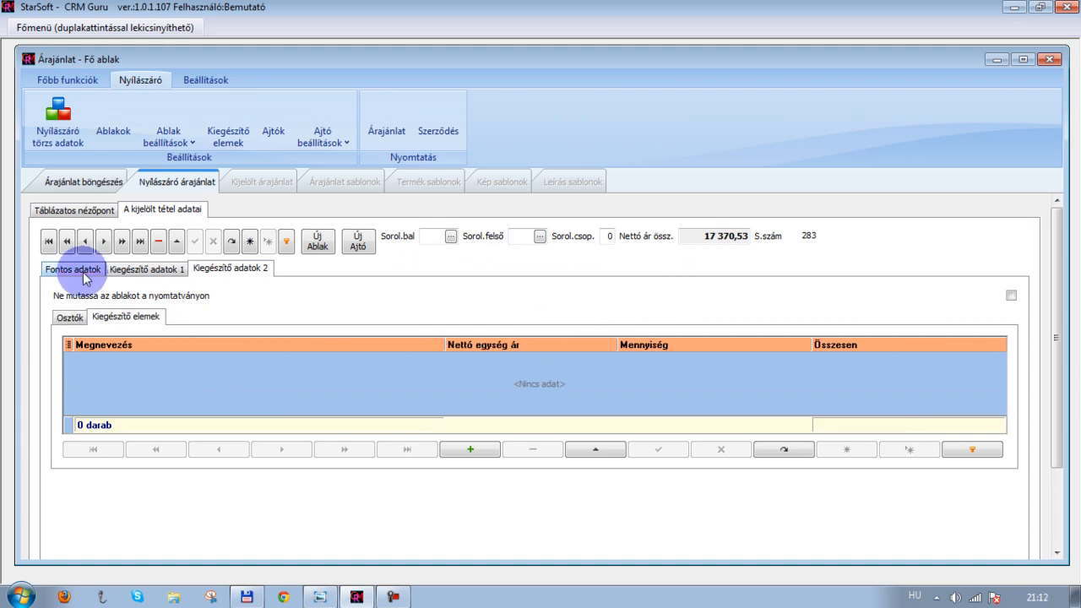
left_click(84, 274)
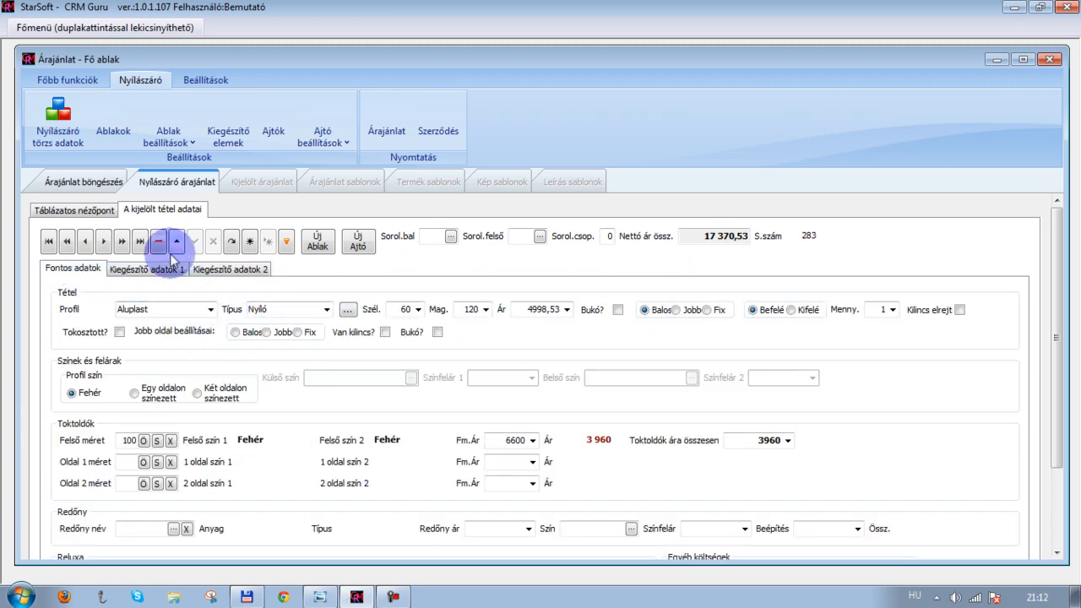
left_click(197, 245)
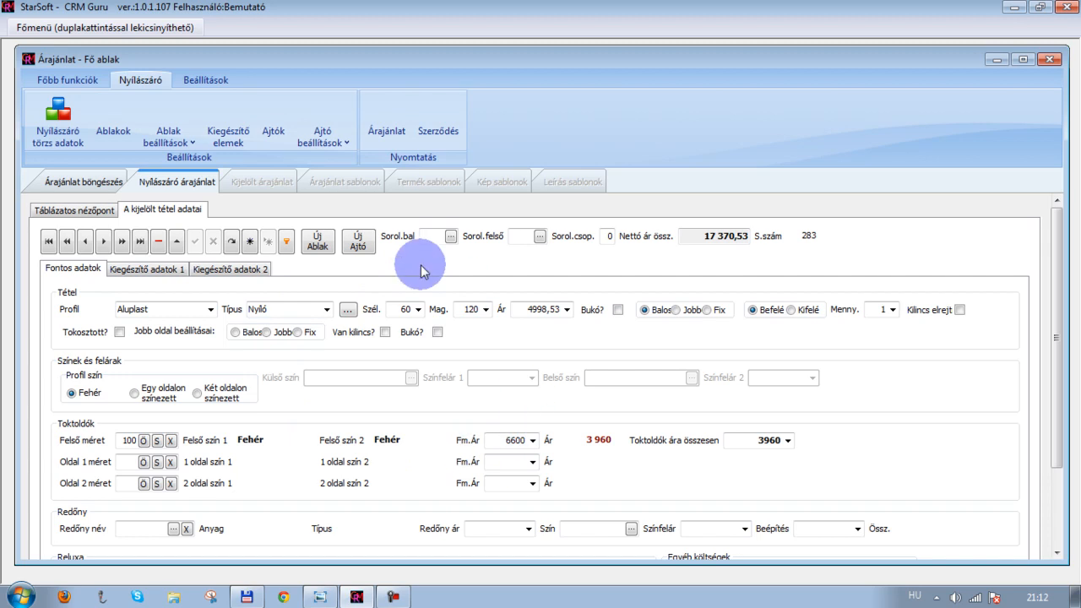
Check the quotation sketch and start a new window item
left_click(319, 245)
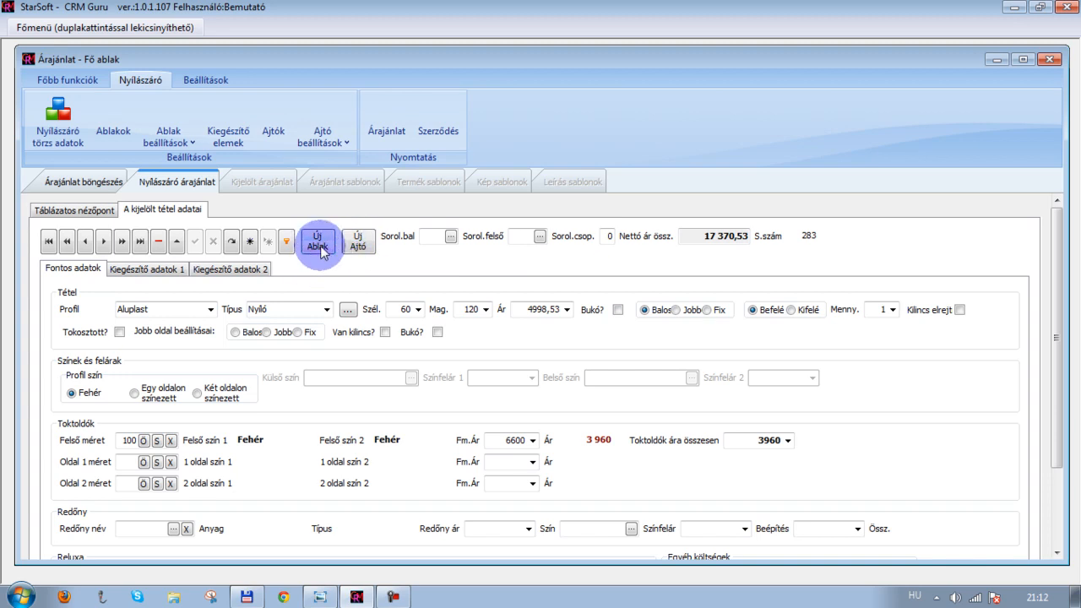
left_click(330, 596)
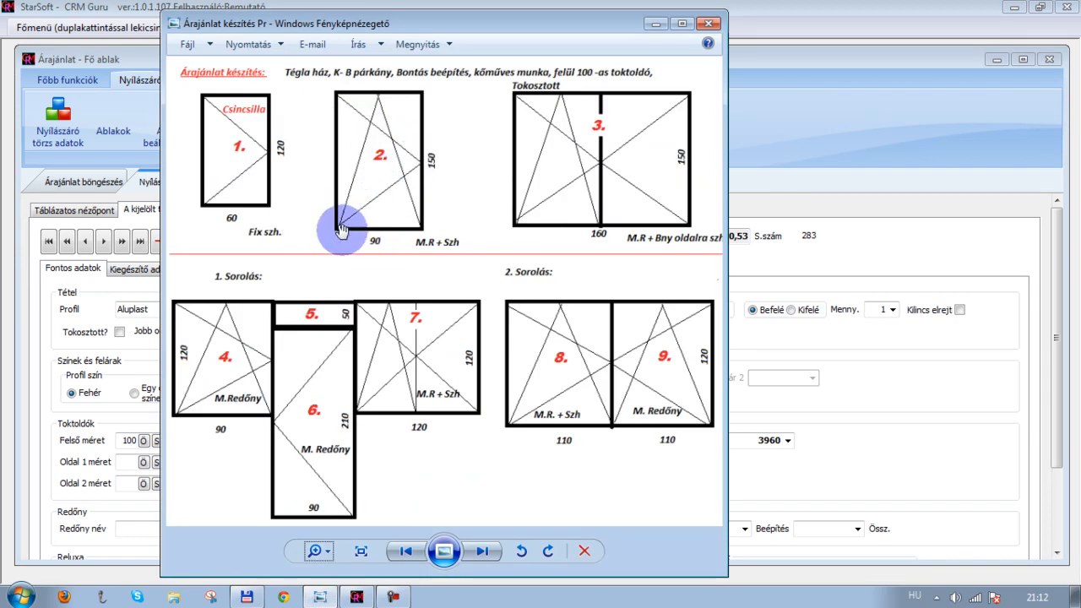
left_click(658, 22)
left_click(319, 243)
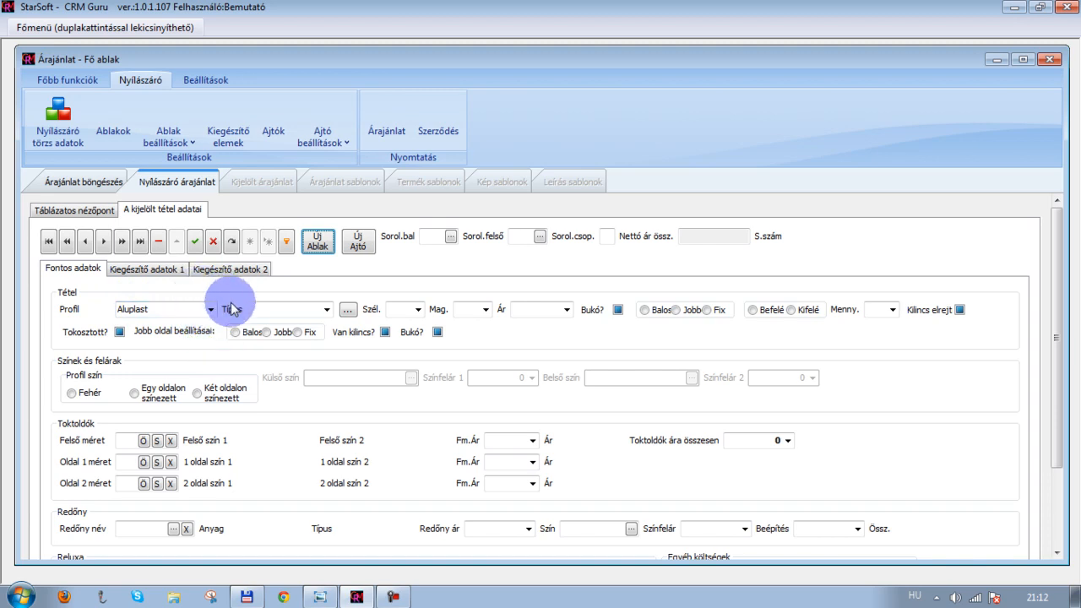
Set the new window's type to Bukónyíló and pick the 90 × 150 size from the price list
left_click(327, 311)
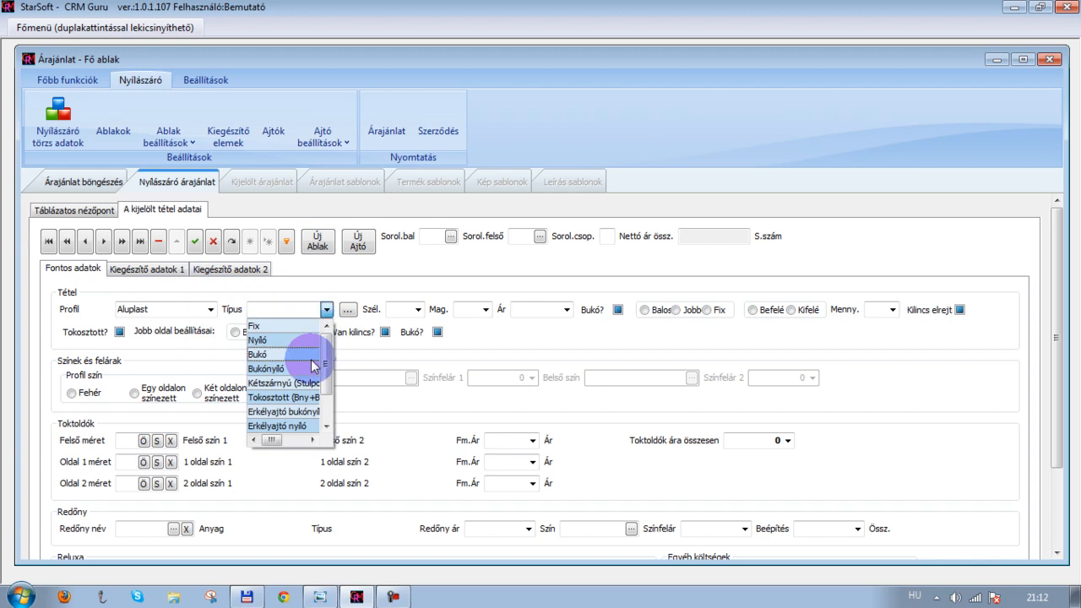
left_click(309, 369)
left_click(347, 310)
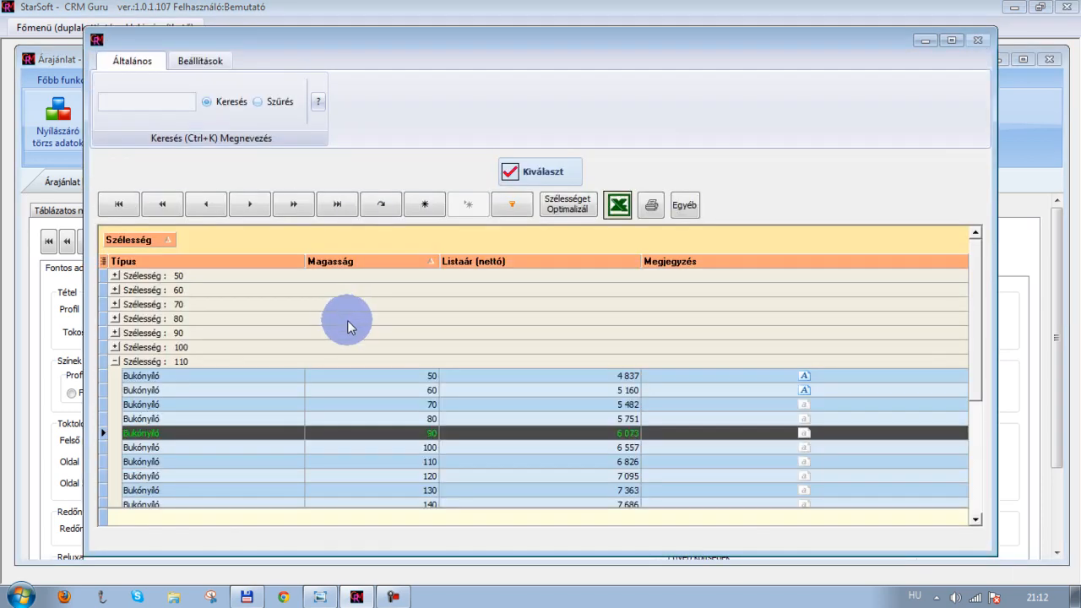
left_click(115, 362)
left_click(115, 333)
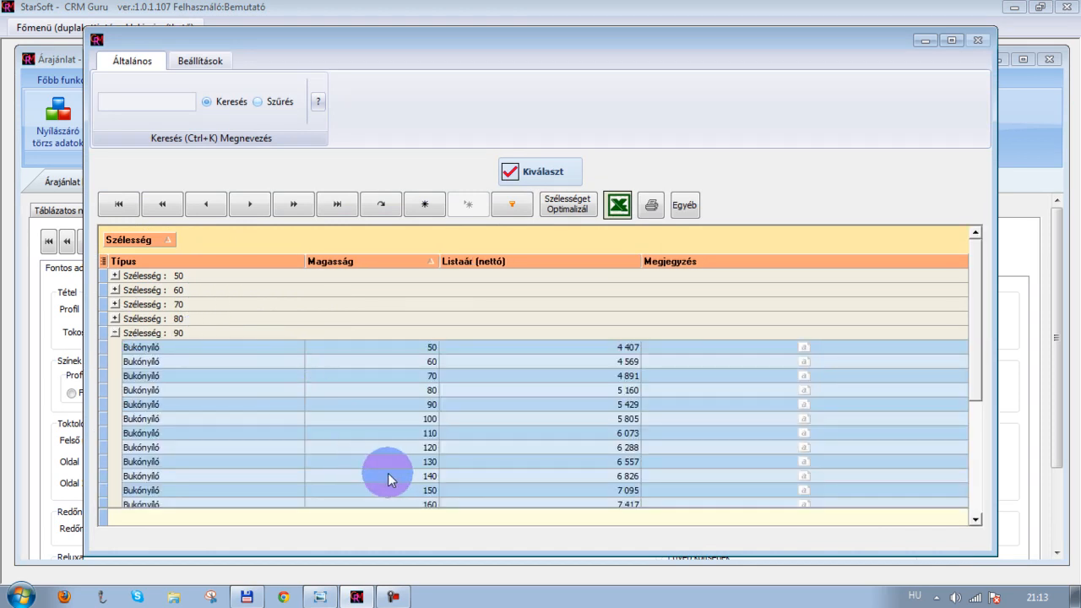
left_click(399, 492)
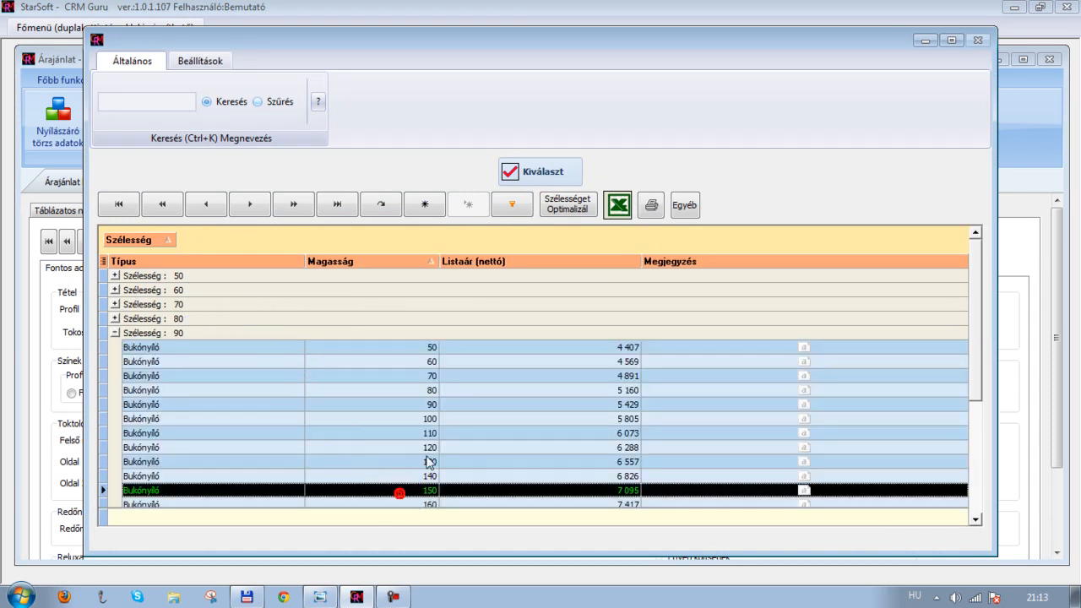
left_click(535, 173)
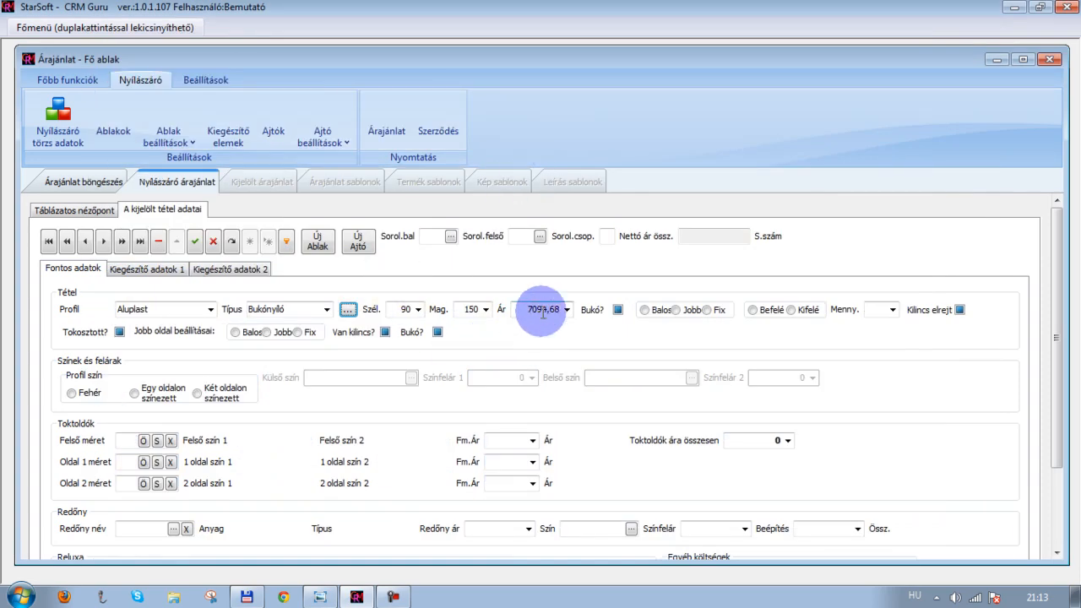
Tick Bukó and set the opening to Balos and Befelé, consulting the sketch
left_click(619, 311)
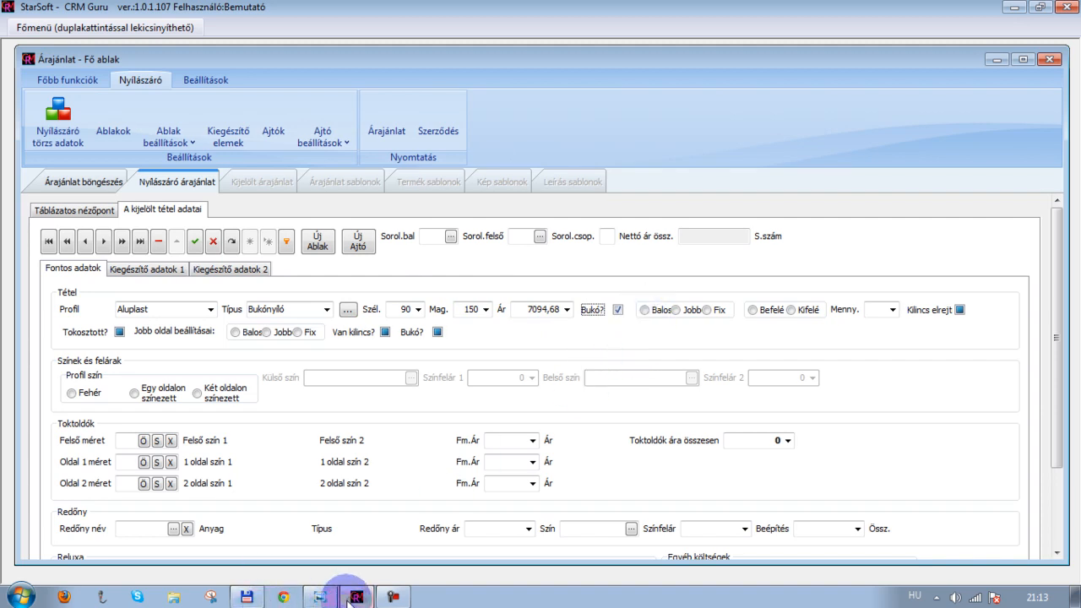
left_click(319, 597)
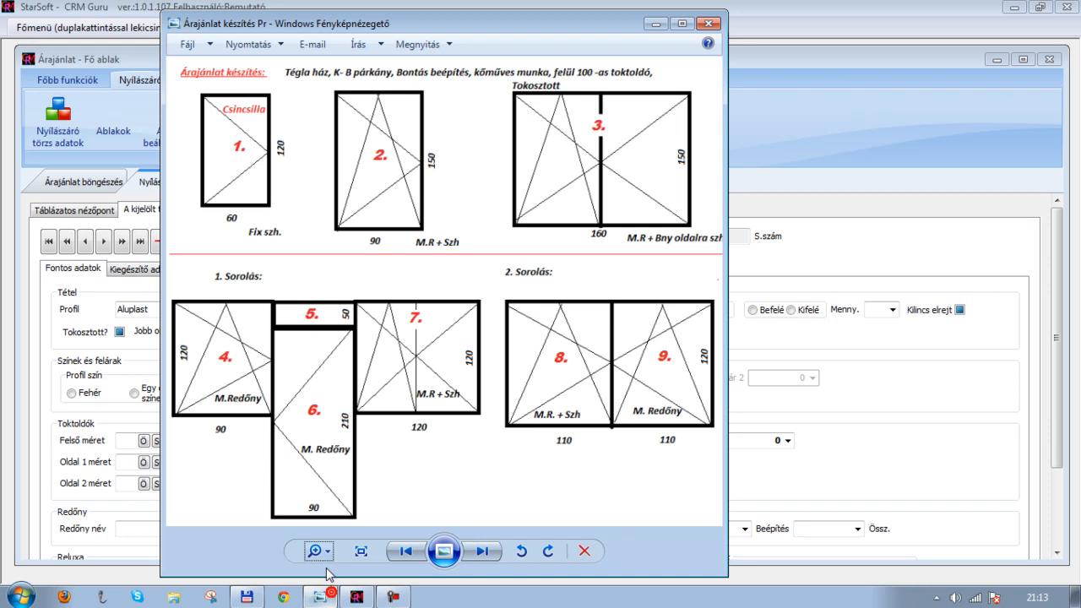
left_click(657, 25)
left_click(645, 311)
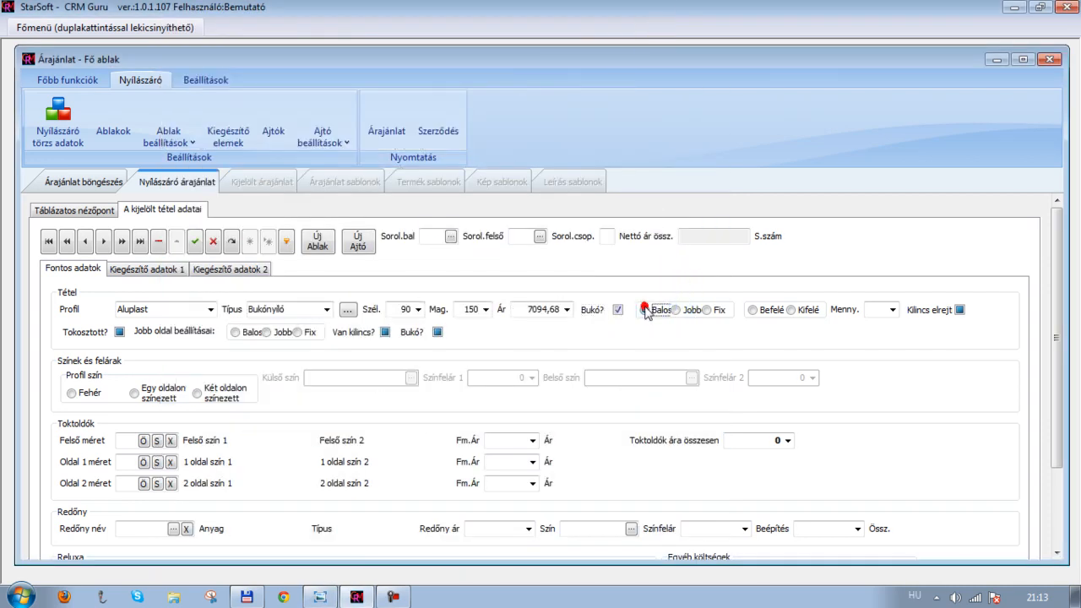
left_click(751, 310)
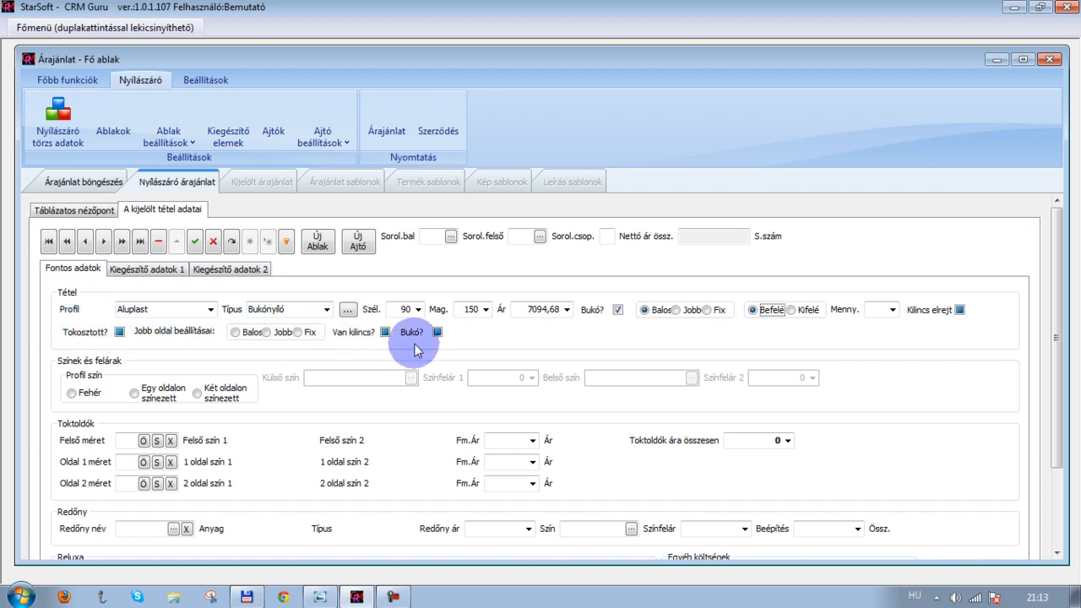
Select Fehér profile colour and open the trim selection list for the top trim
left_click(73, 394)
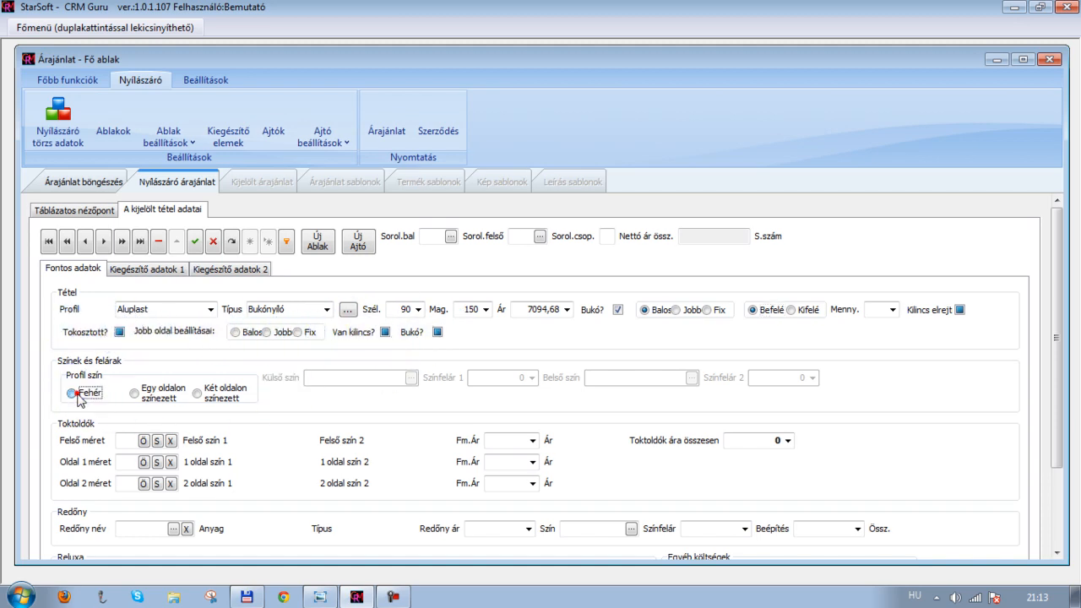
scroll(95, 400, "down", 4)
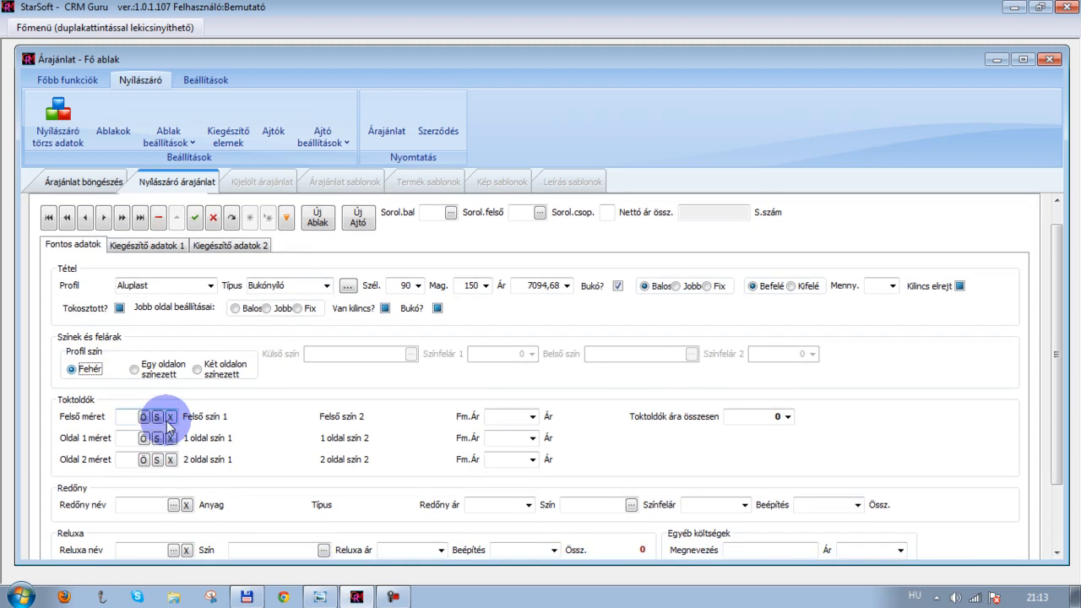
scroll(160, 420, "down", 2)
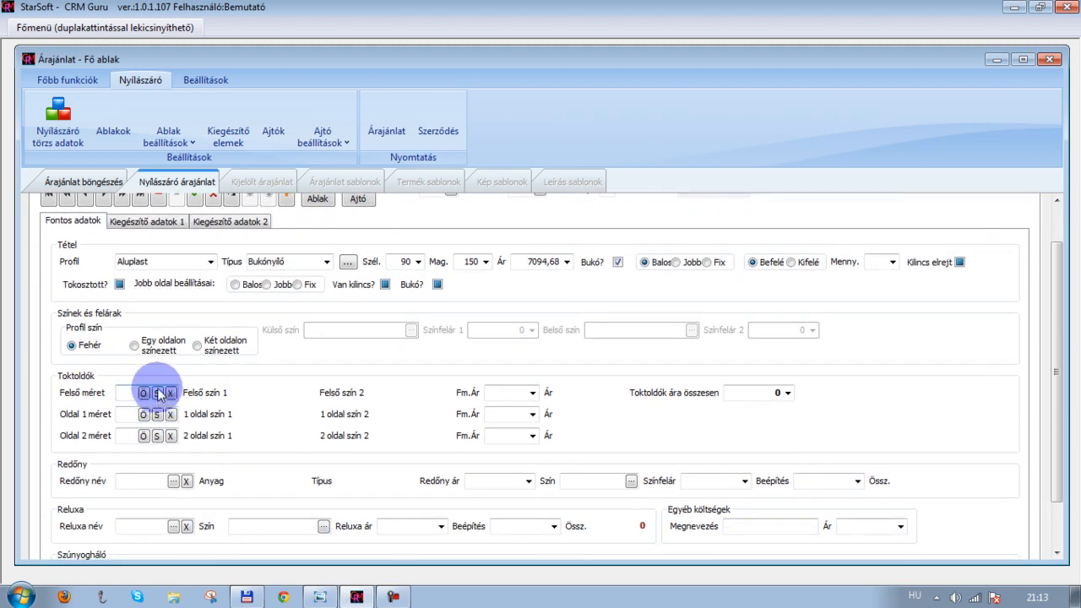
left_click(157, 393)
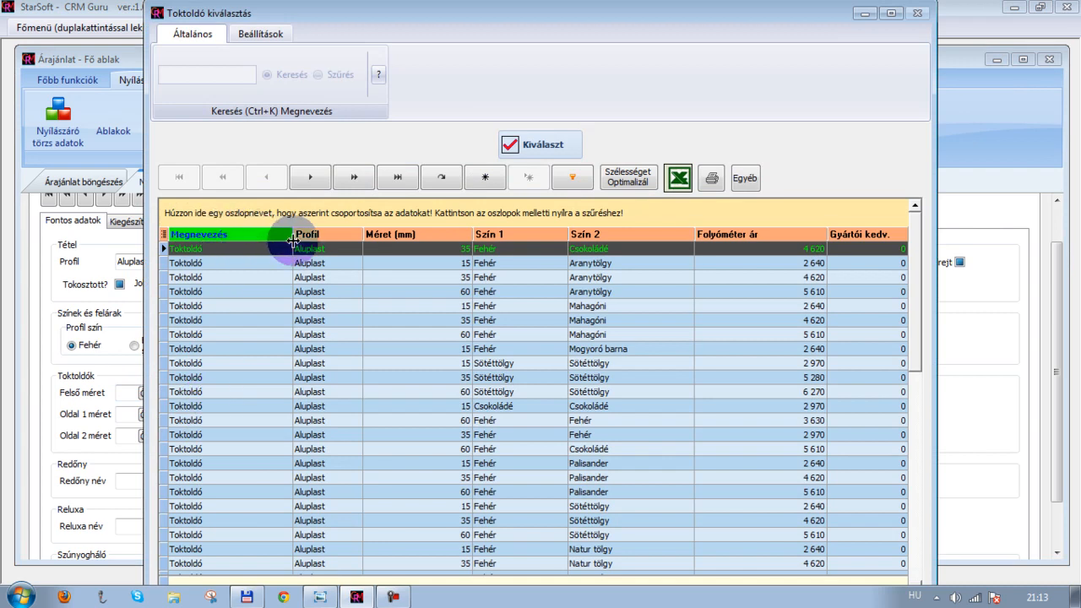
Hide the Megnevezés, Gyártói kedv. and Folyóméter ár columns in the trim selection list
left_click(164, 234)
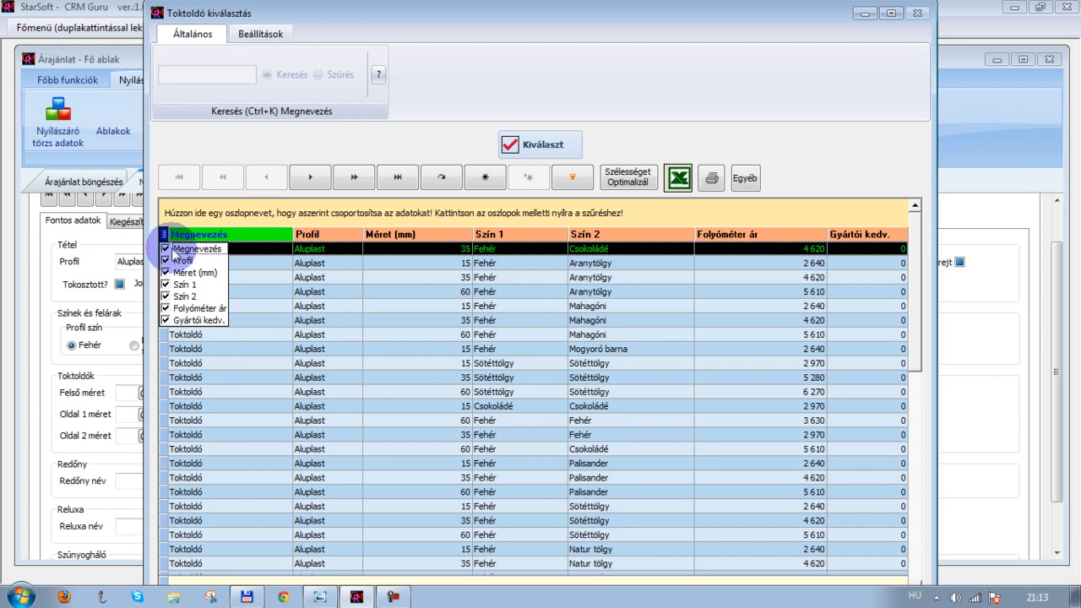
left_click(165, 249)
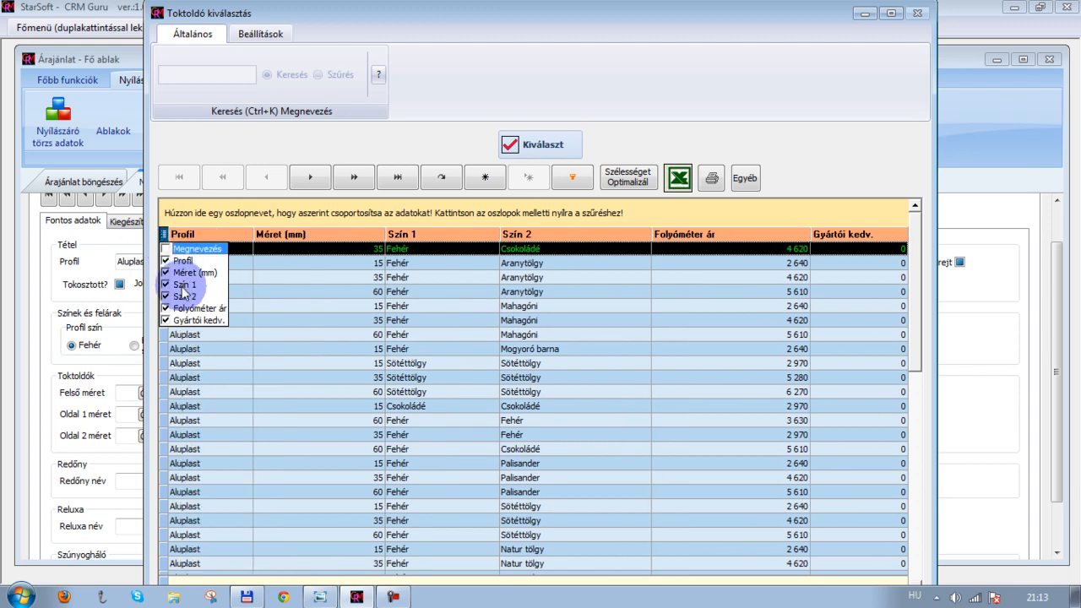
left_click(166, 320)
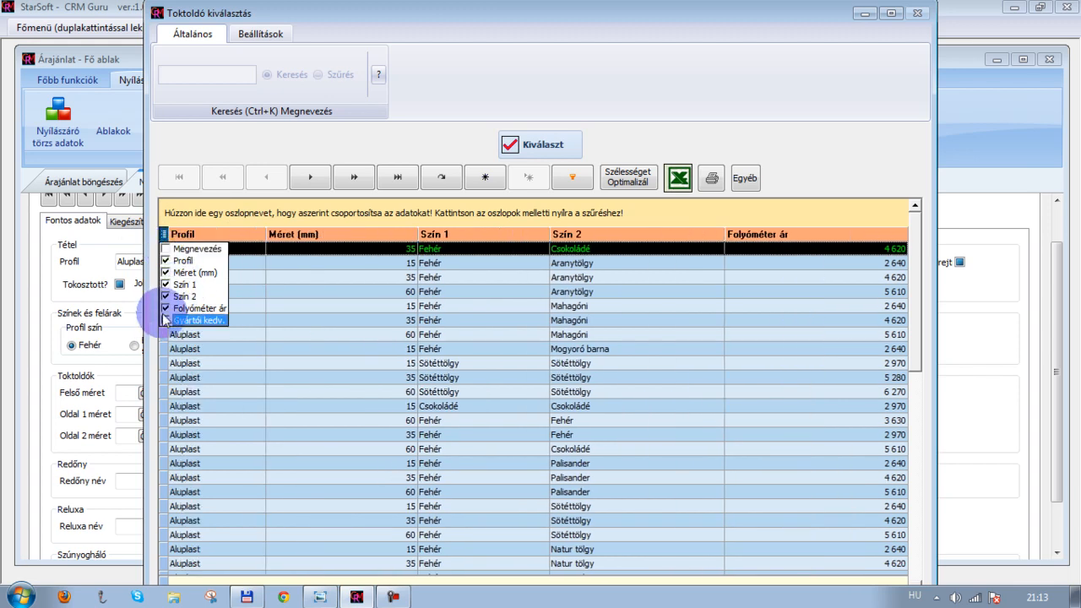
left_click(167, 309)
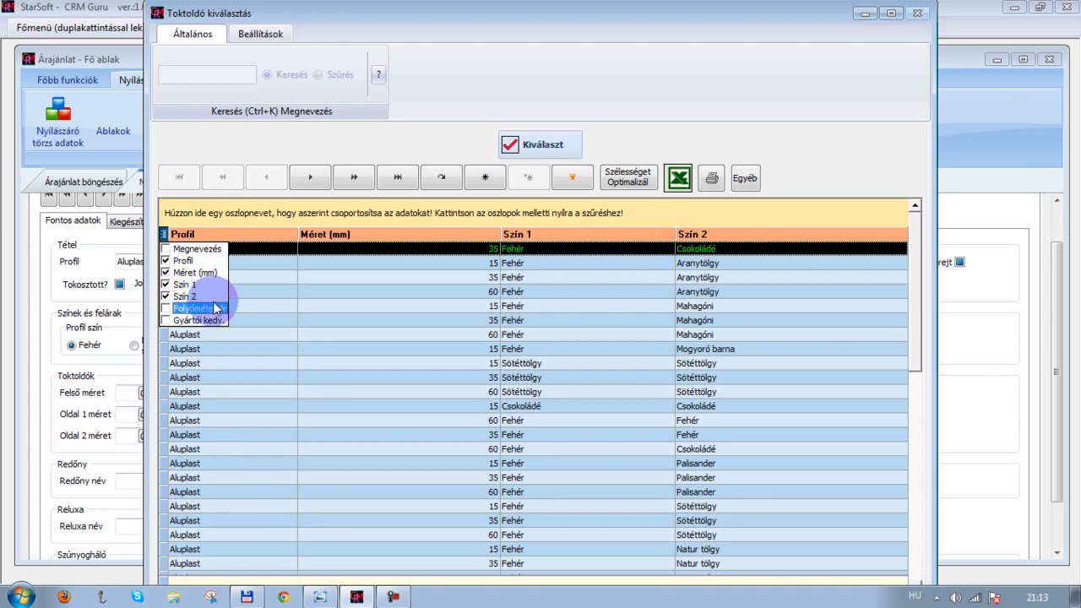
left_click(175, 210)
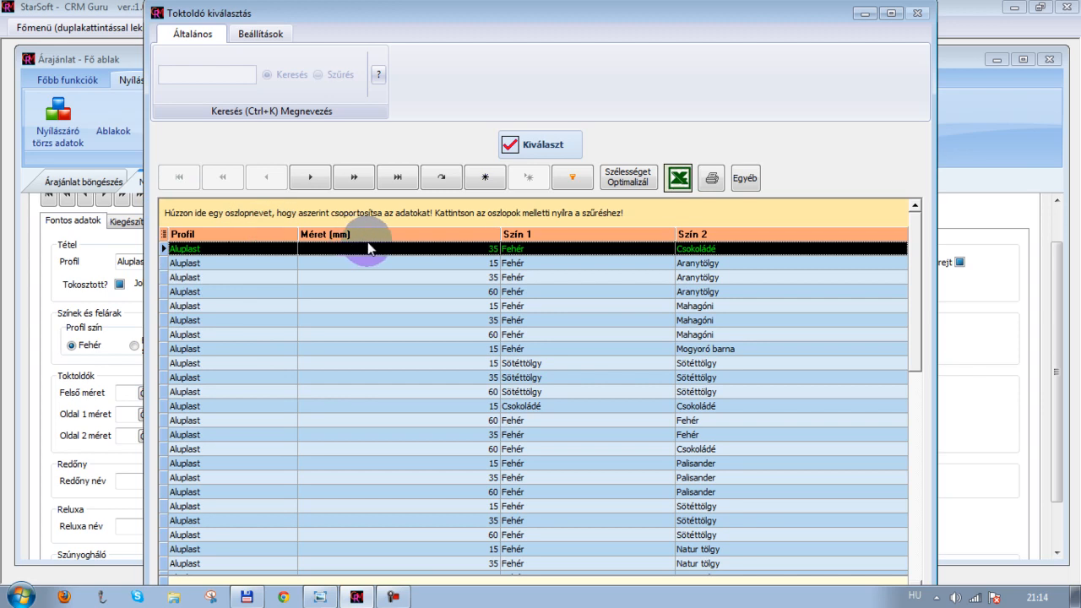
Group the trim list by Méret (mm) and expand the 100 mm group
left_click_drag(380, 238, 367, 209)
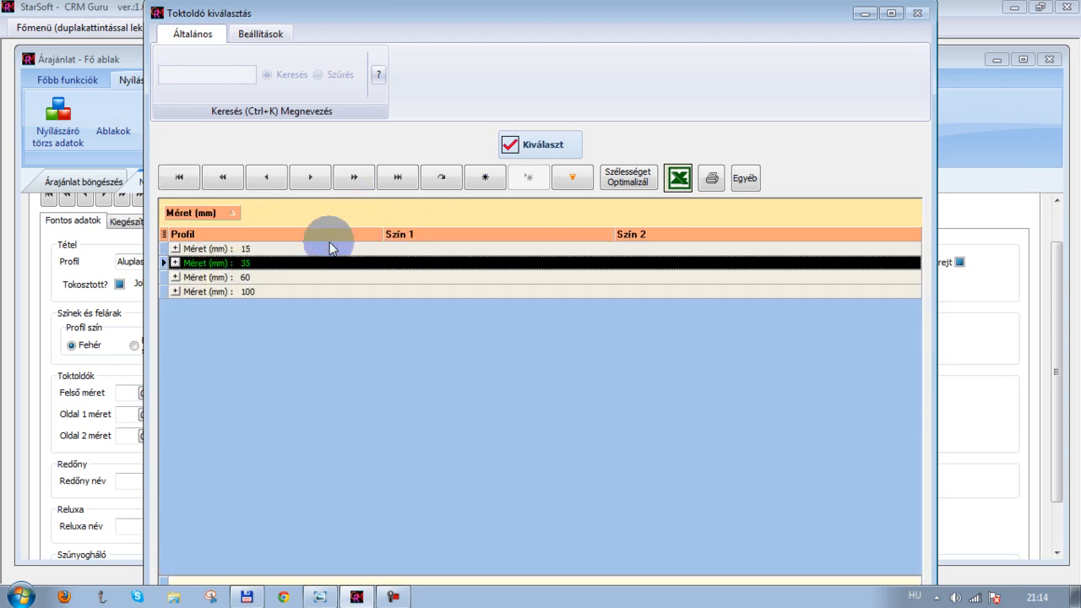
left_click(176, 292)
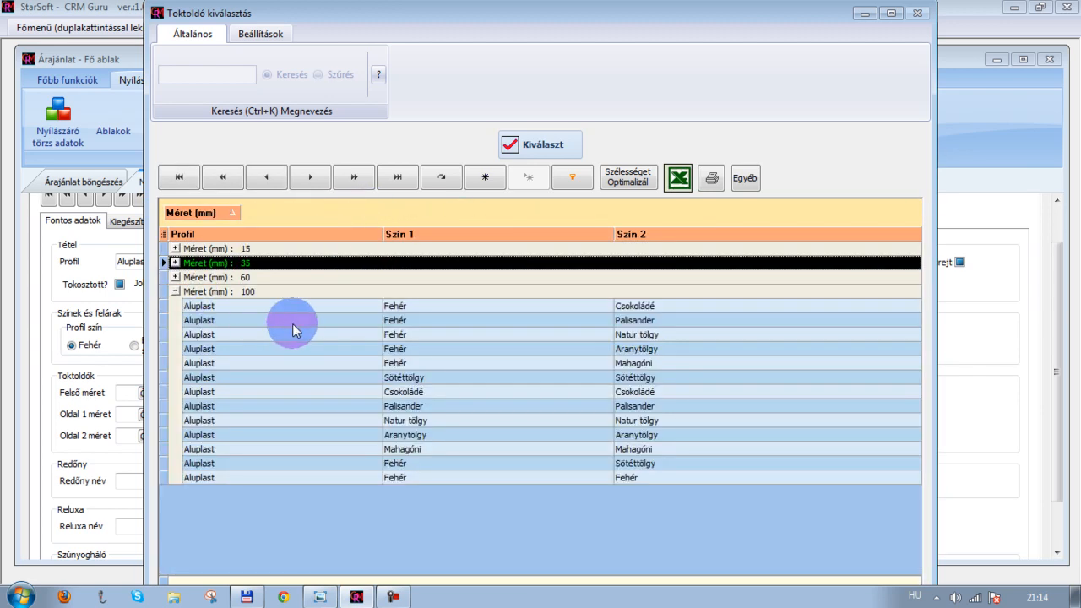
Pick the 100 mm Fehér/Fehér trim as the top trim, saving the trim list's grid layout before confirming
left_click(593, 239)
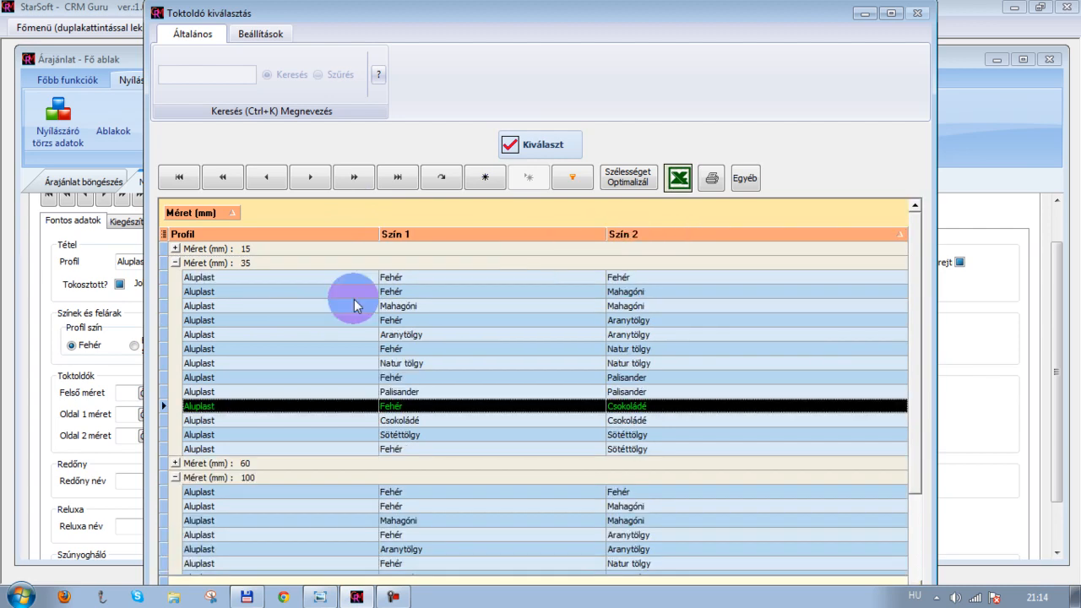
left_click(175, 262)
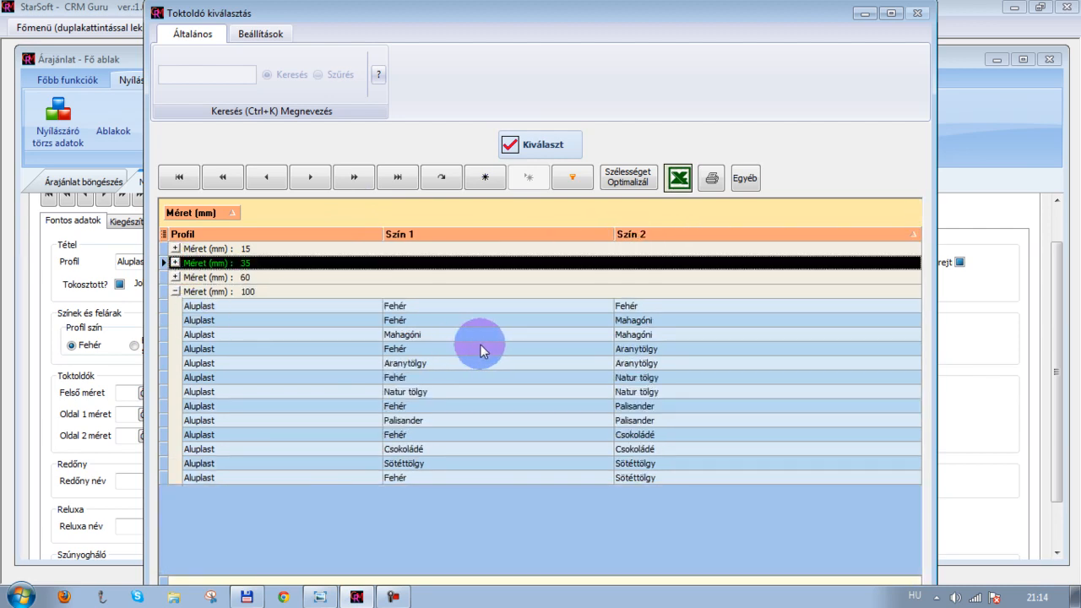
left_click(464, 308)
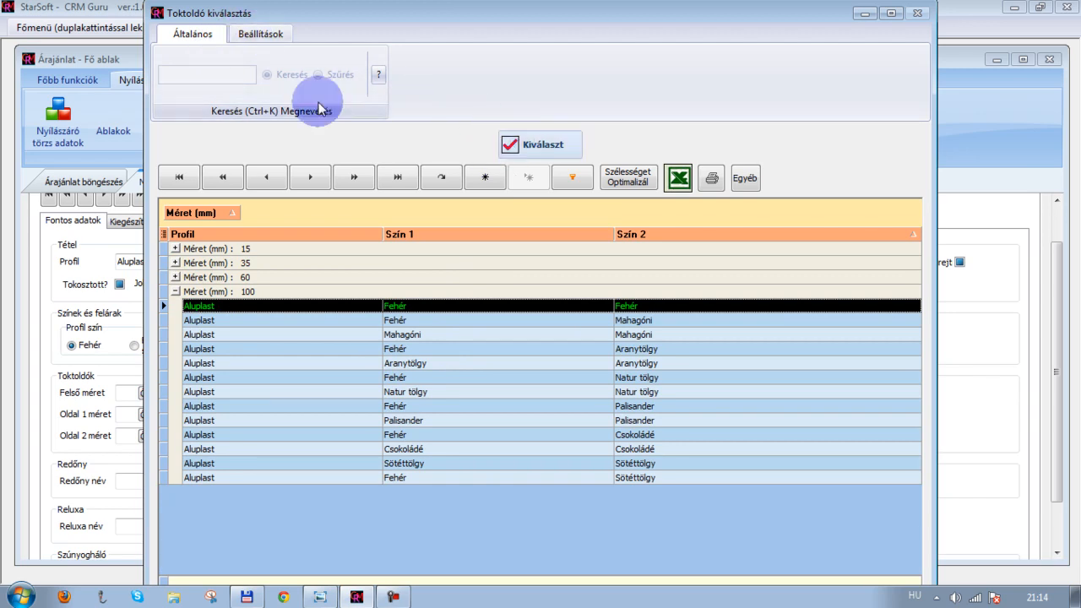
left_click(267, 35)
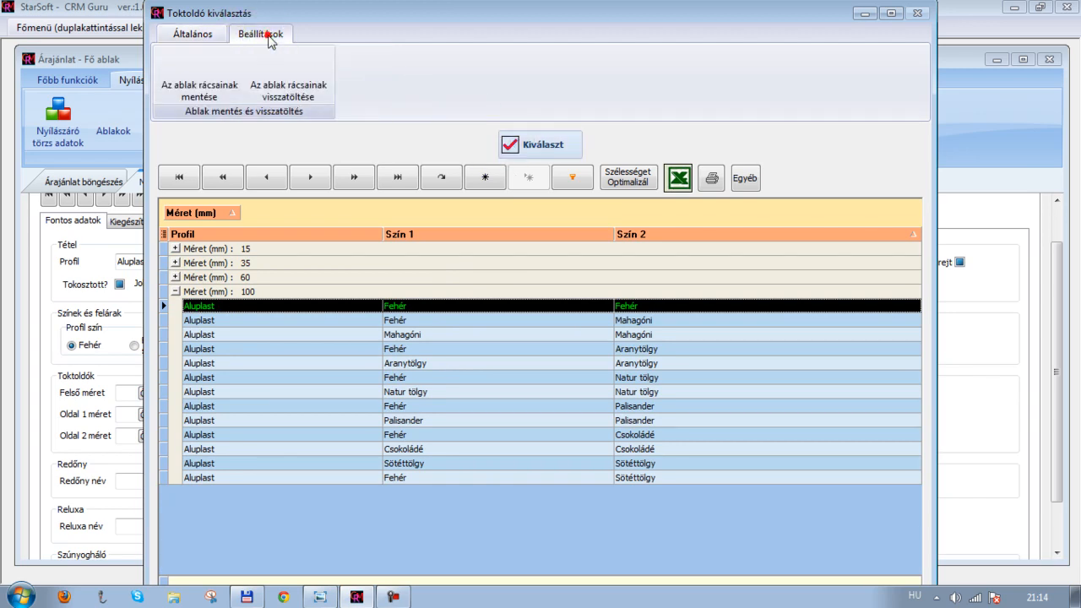
left_click(184, 65)
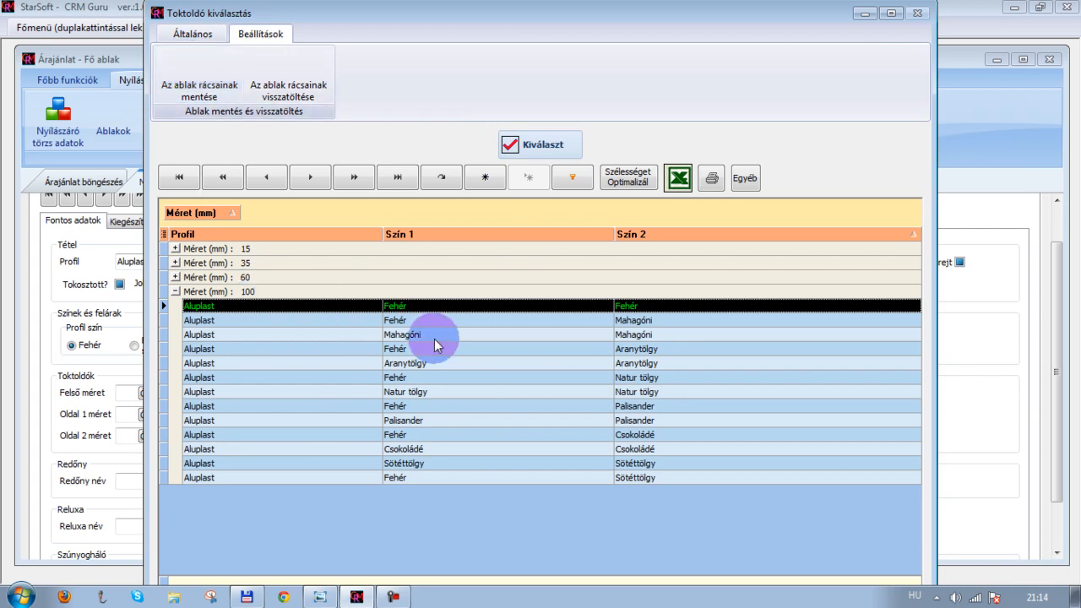
left_click(531, 144)
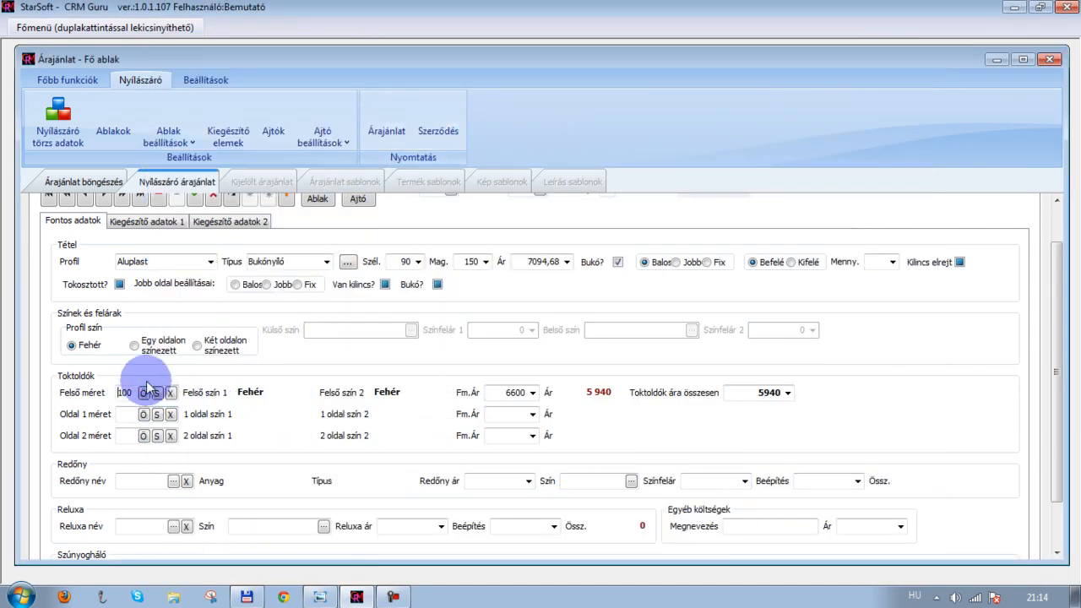
Check the quotation sketch of the windows in the image viewer
scroll(243, 454, "down", 3)
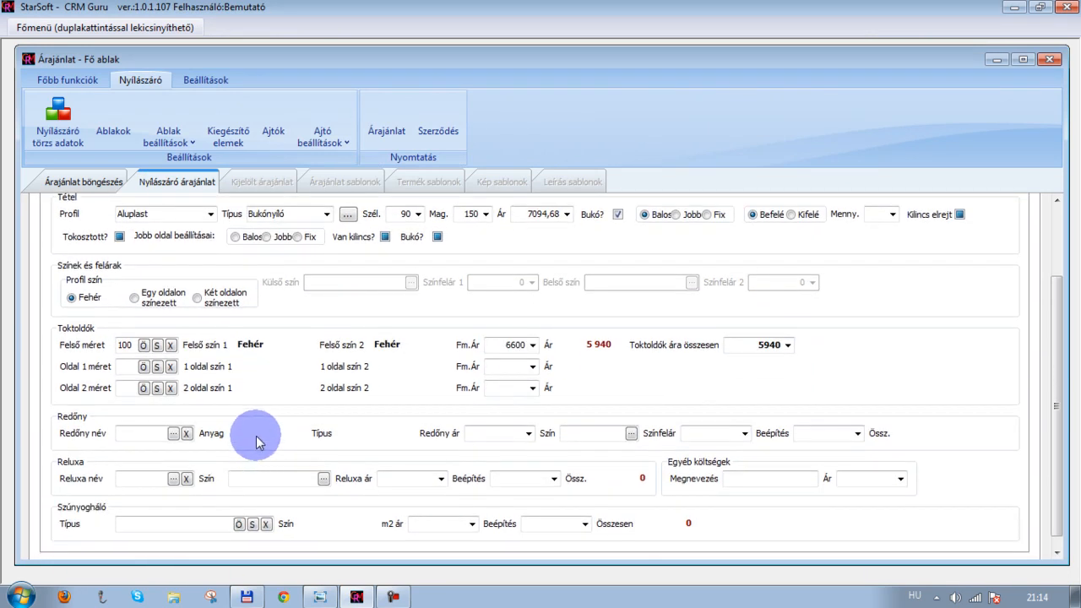
scroll(211, 405, "down", 2)
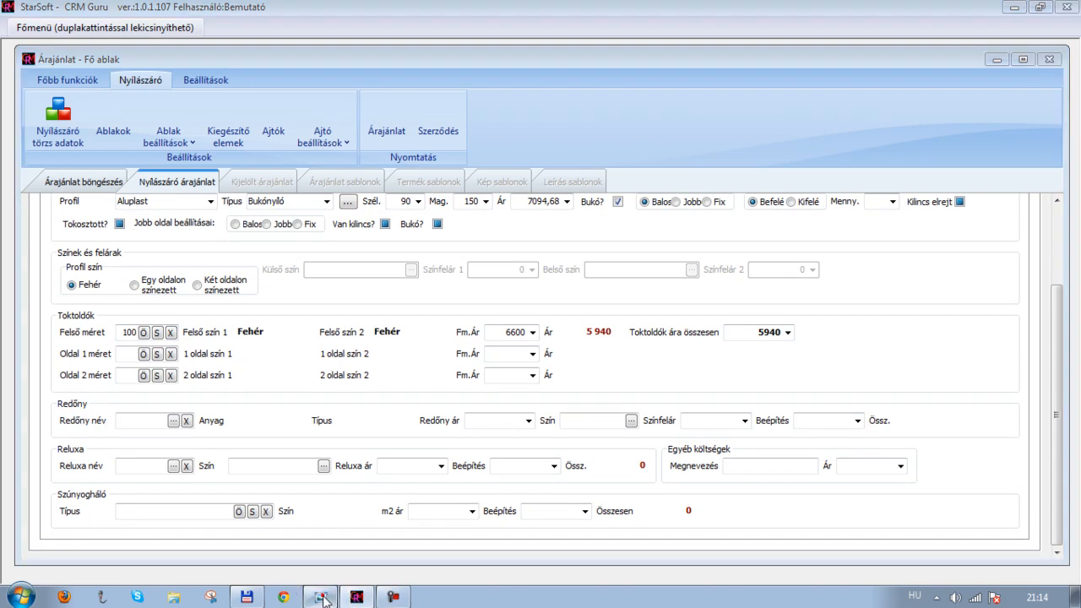
left_click(377, 587)
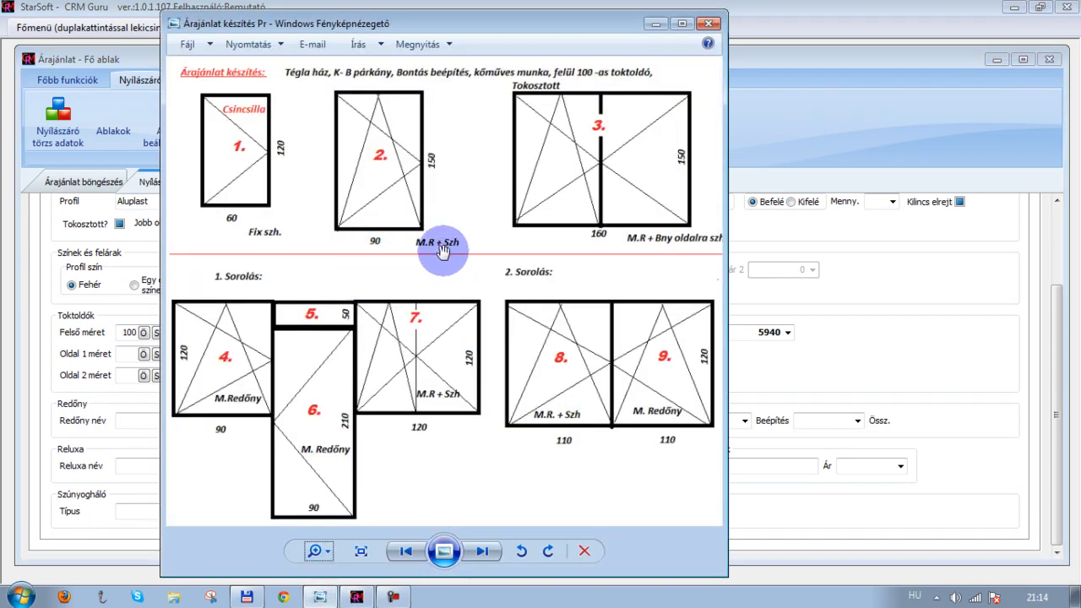
left_click(658, 27)
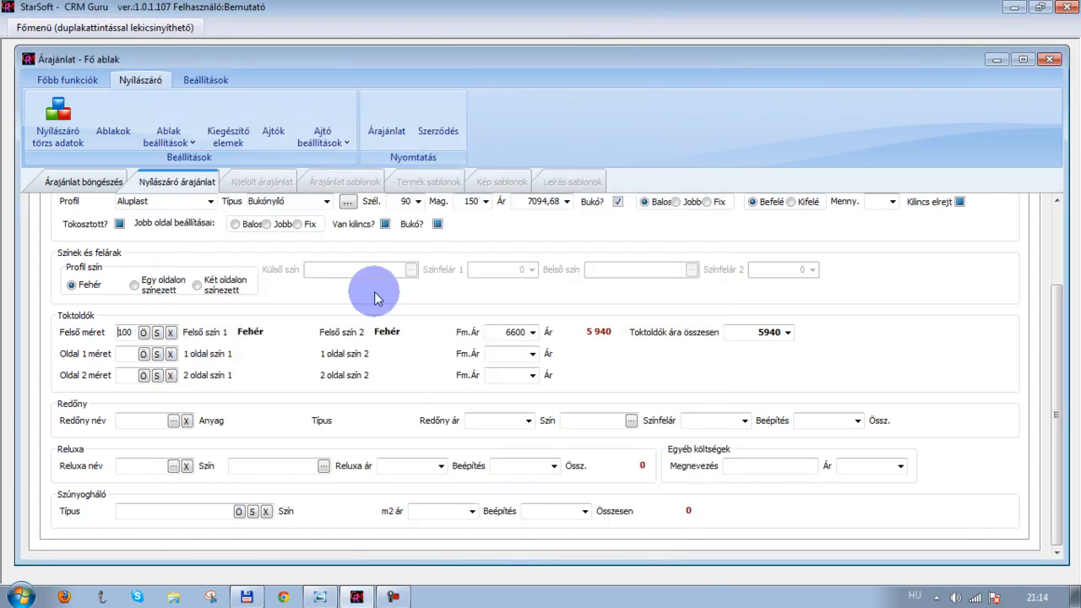
Open the shutter selection list and hide its Profil, Gyártói kedv., Listaár and Árszámolás columns
left_click(174, 421)
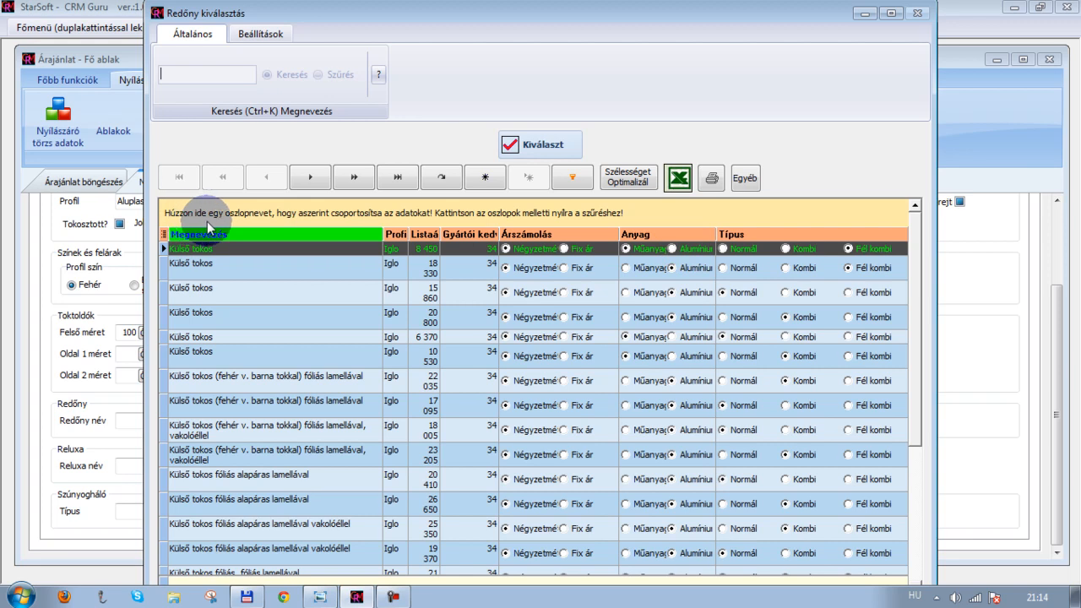
left_click(163, 234)
left_click(163, 235)
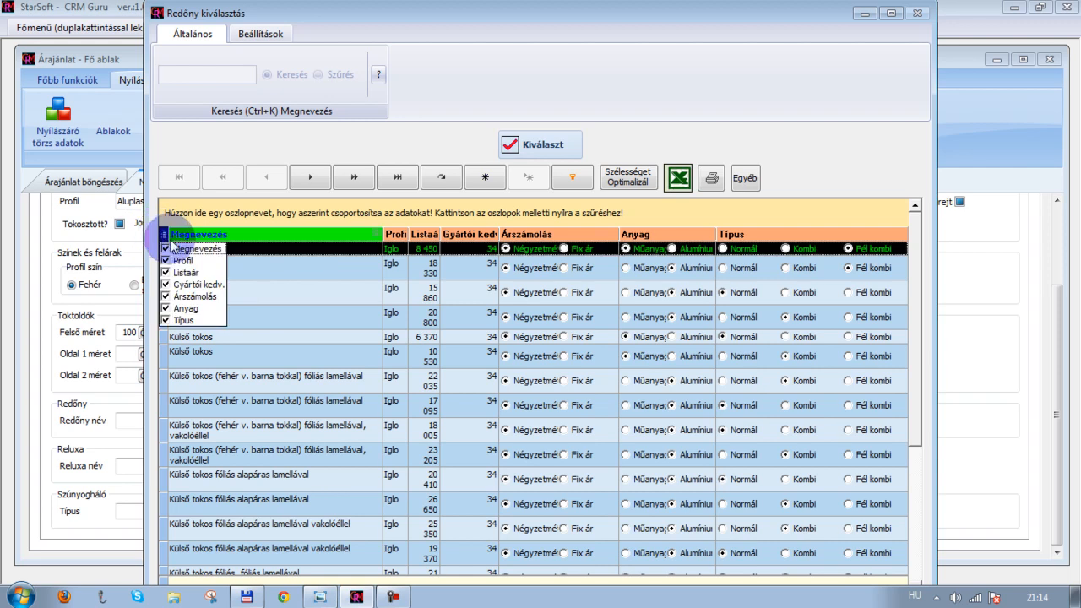
left_click(165, 261)
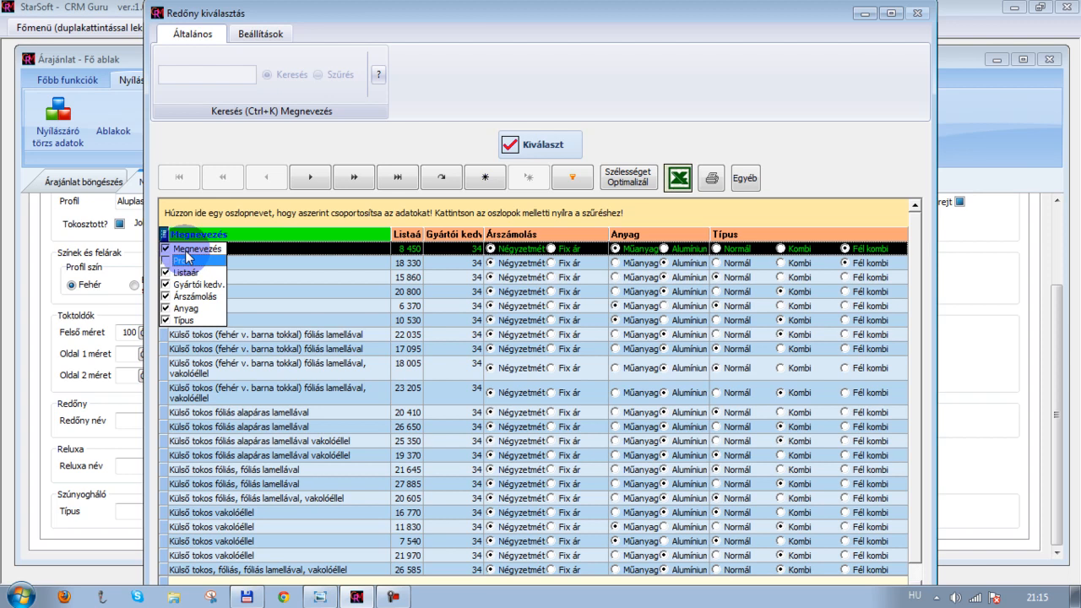
left_click(166, 286)
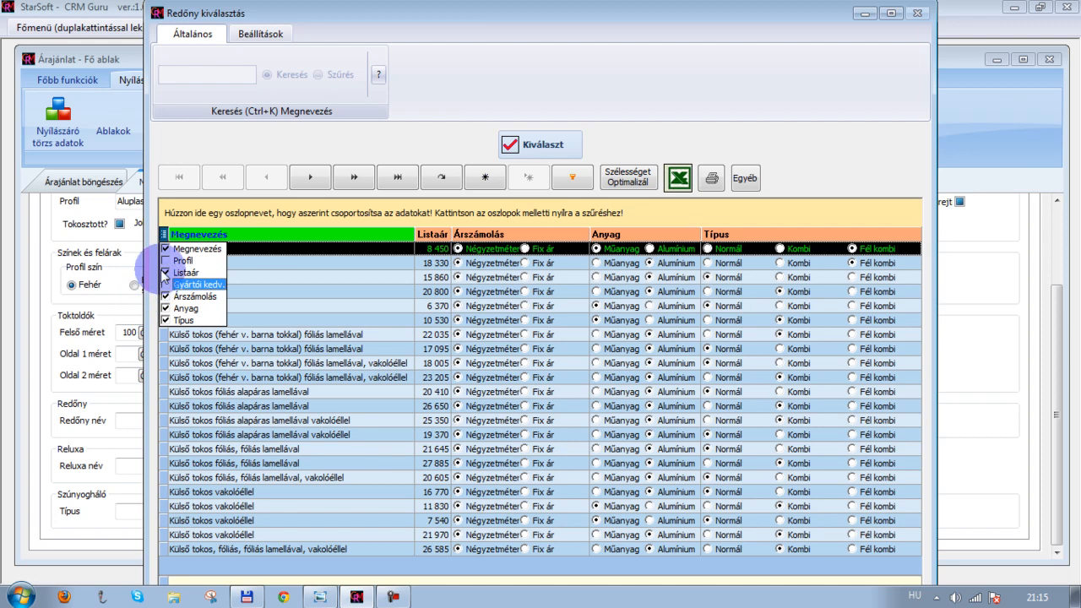
left_click(167, 273)
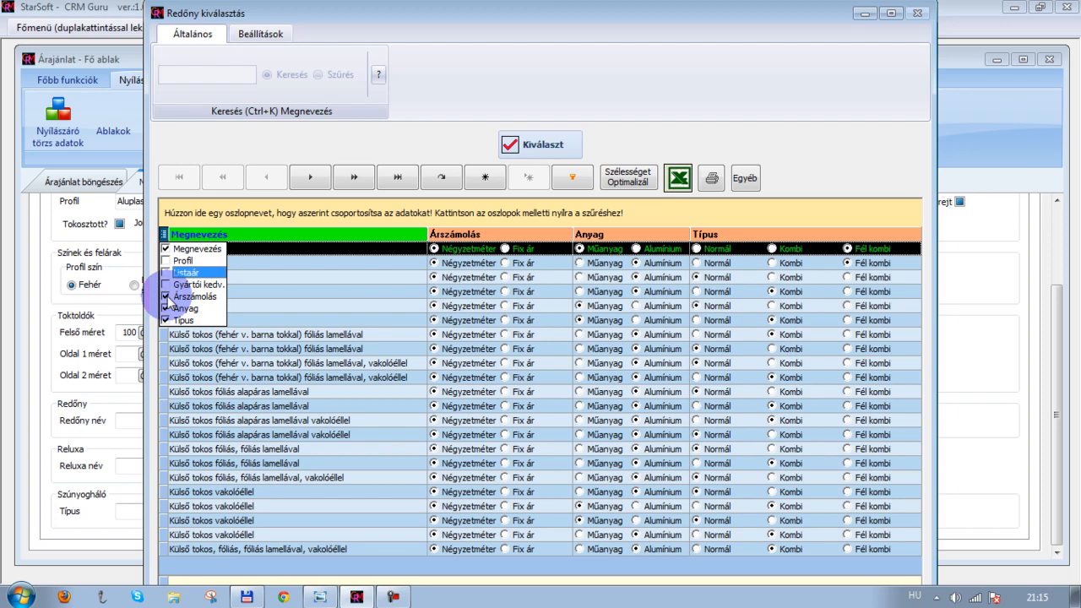
left_click(165, 296)
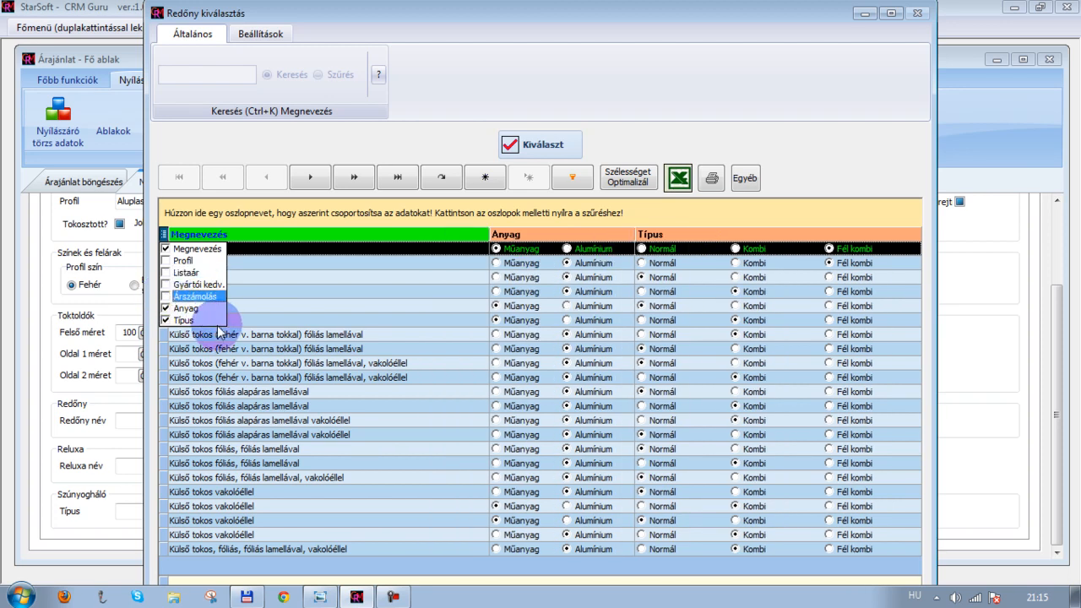
left_click(257, 302)
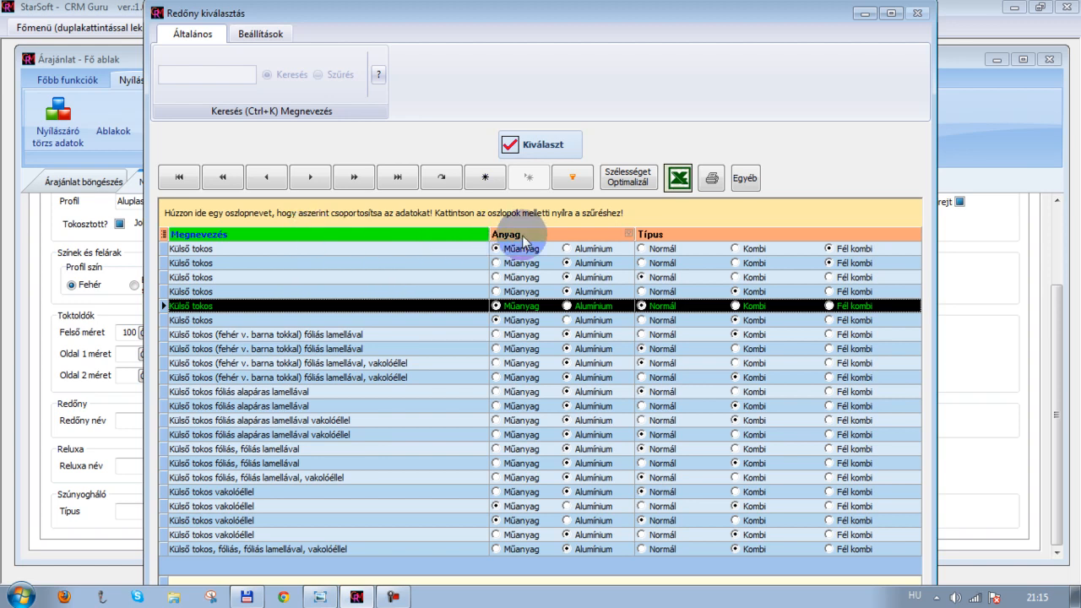
Group the shutter list by Anyag and then by Típus
left_click_drag(527, 232, 494, 218)
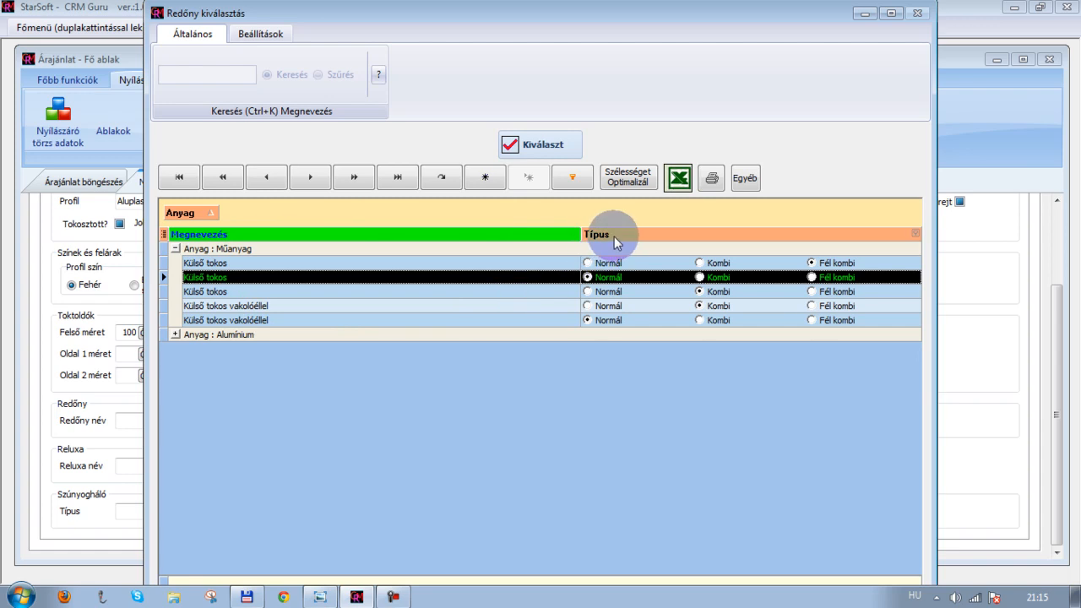
left_click_drag(614, 234, 560, 217)
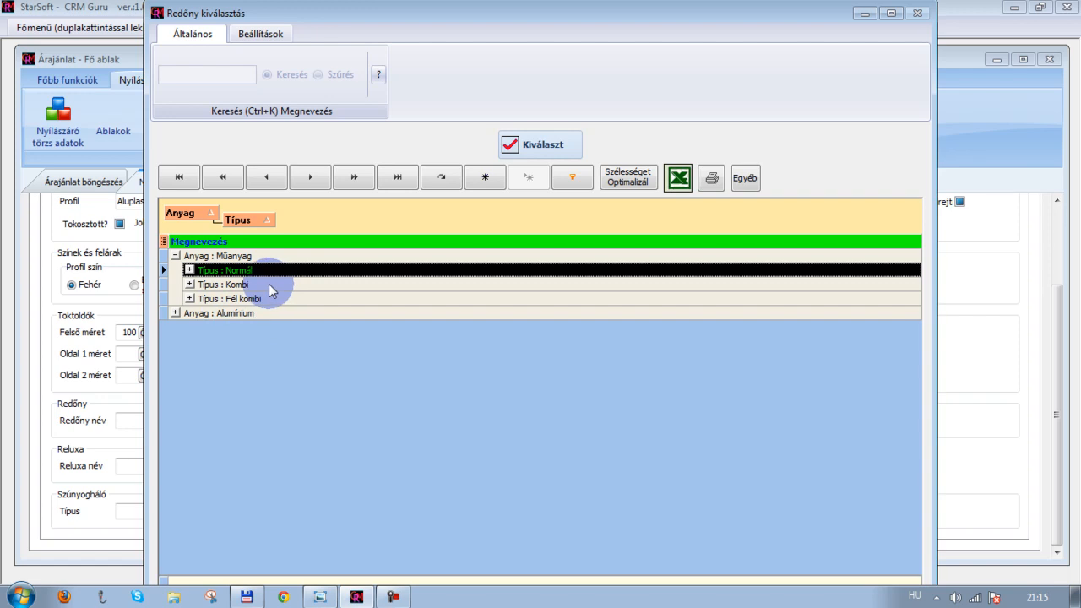
left_click(174, 256)
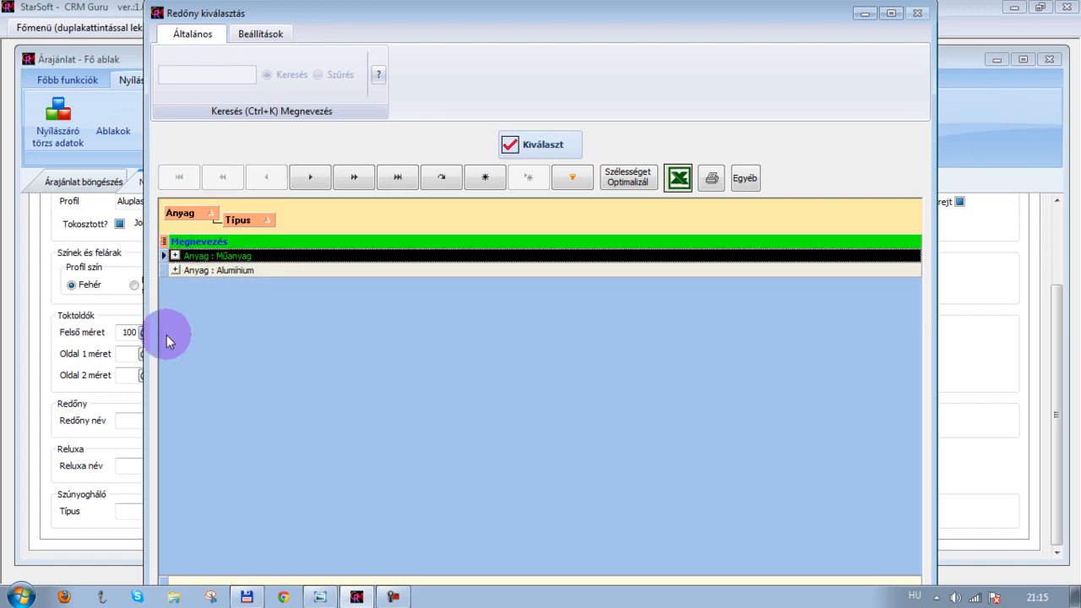
left_click(175, 256)
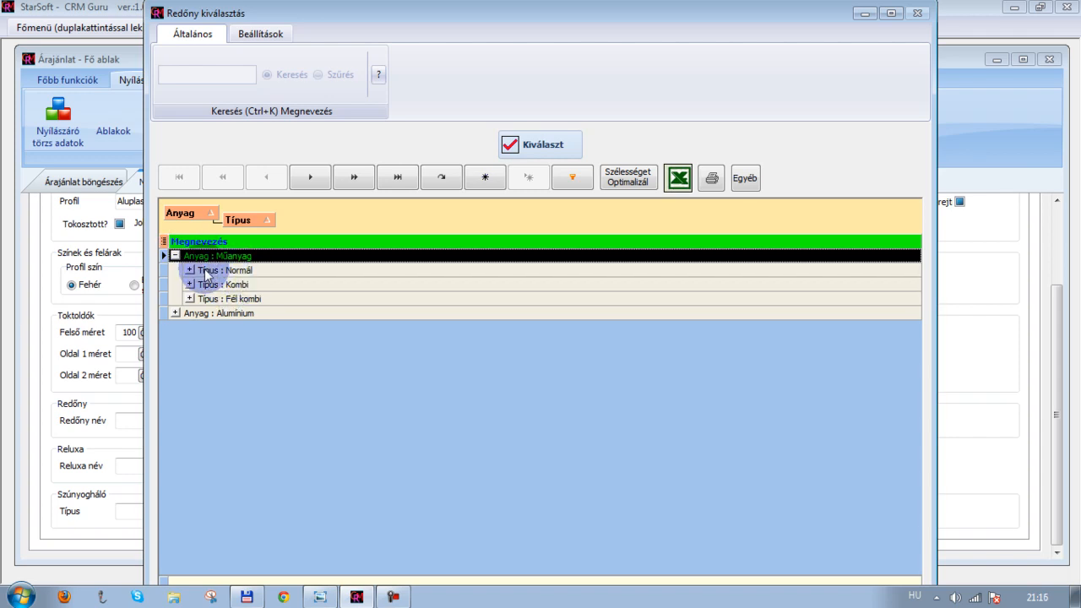
Select the Műanyag, Kombi type Külső tokos shutter for the window
left_click(189, 285)
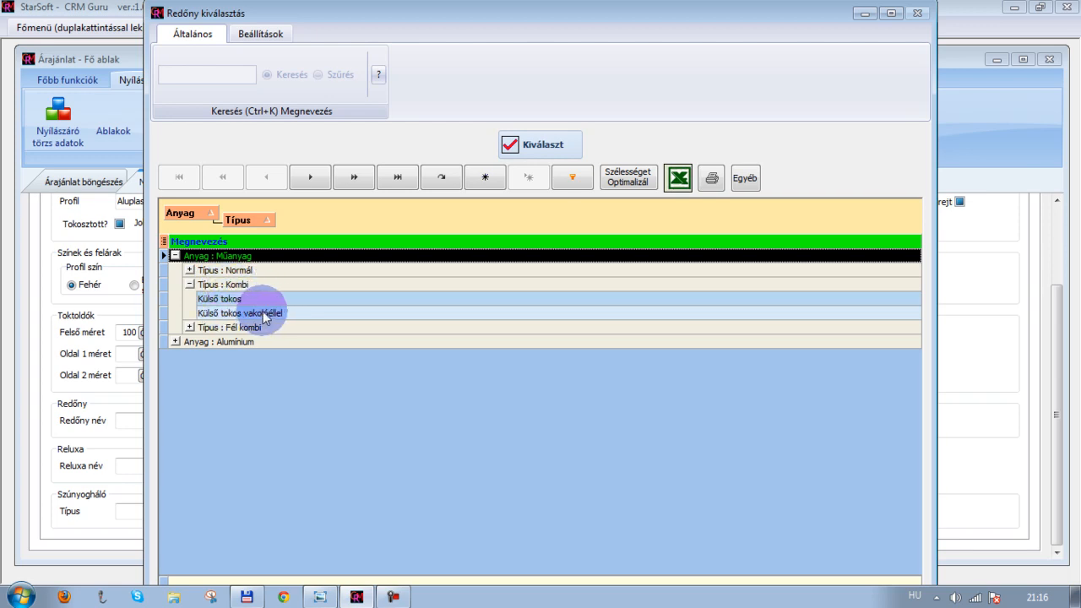
left_click(232, 299)
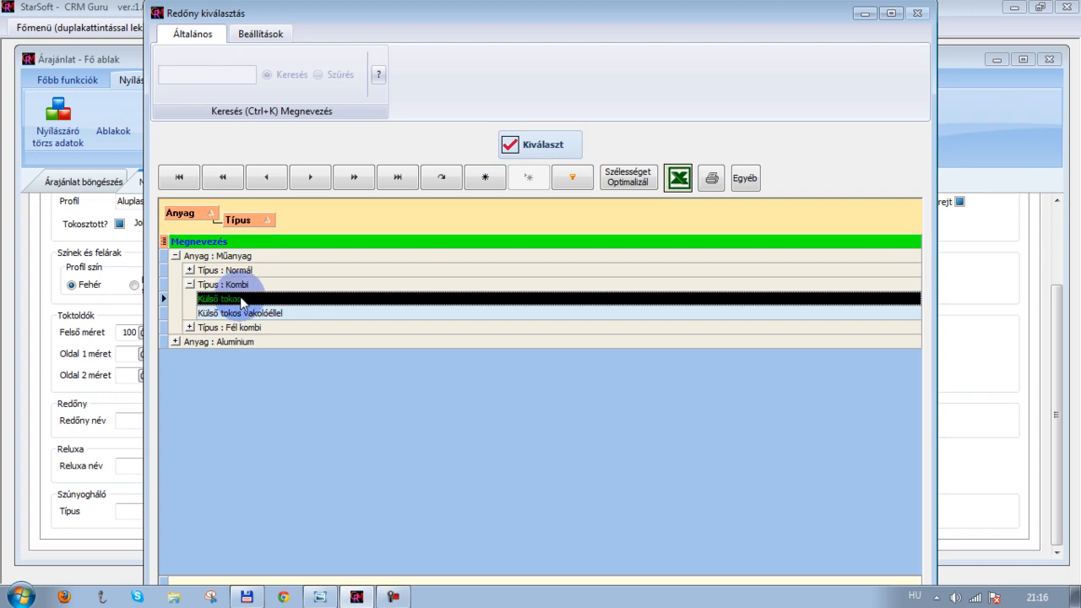
left_click(544, 146)
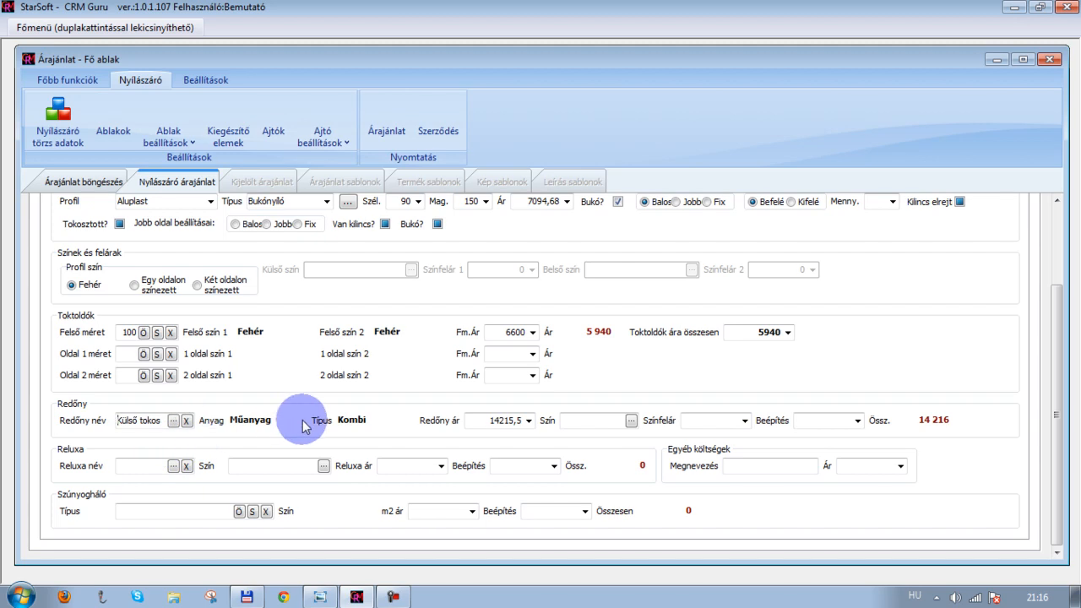
Check the shutter colour list and the colour surcharge options
left_click(631, 420)
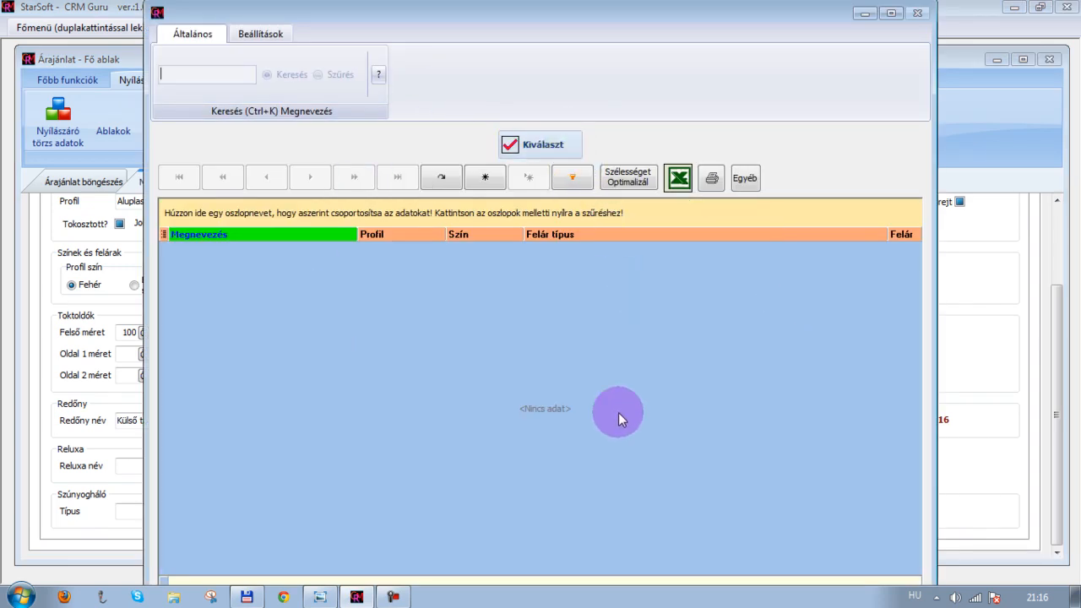
left_click(517, 148)
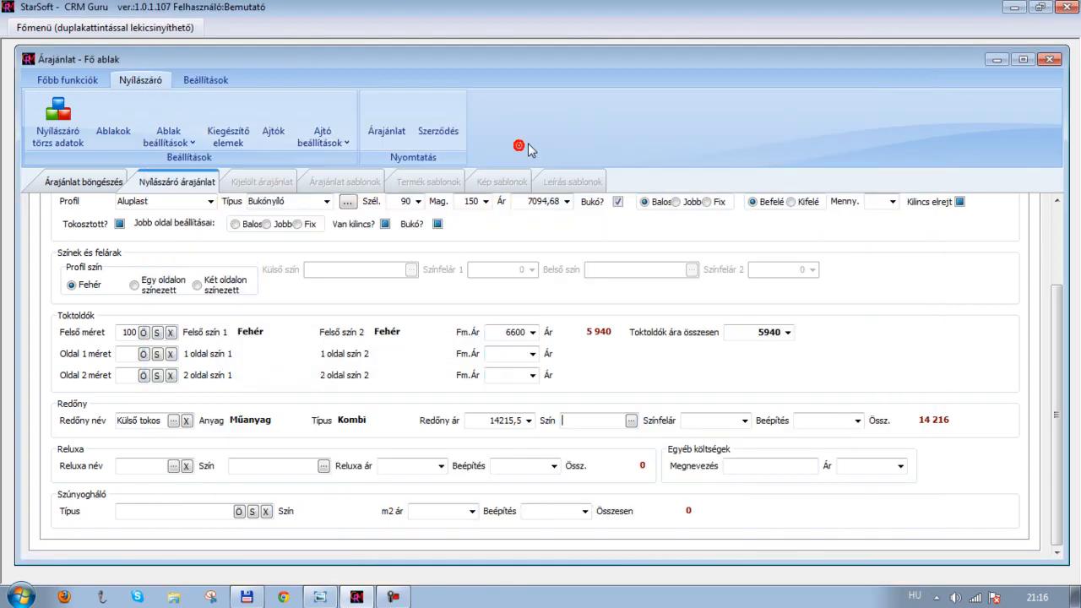
left_click(744, 420)
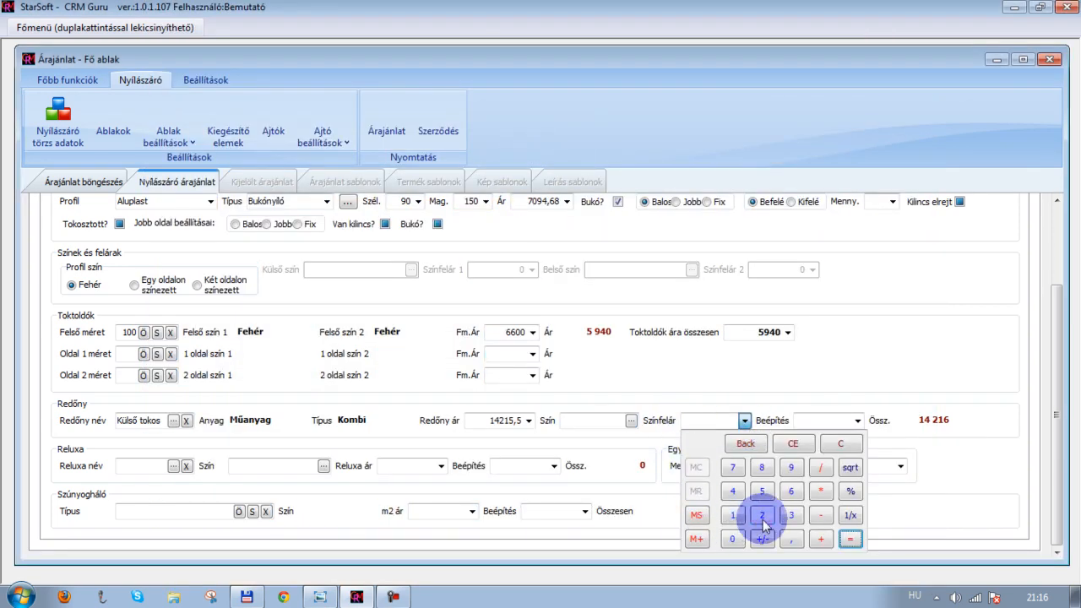
left_click(746, 402)
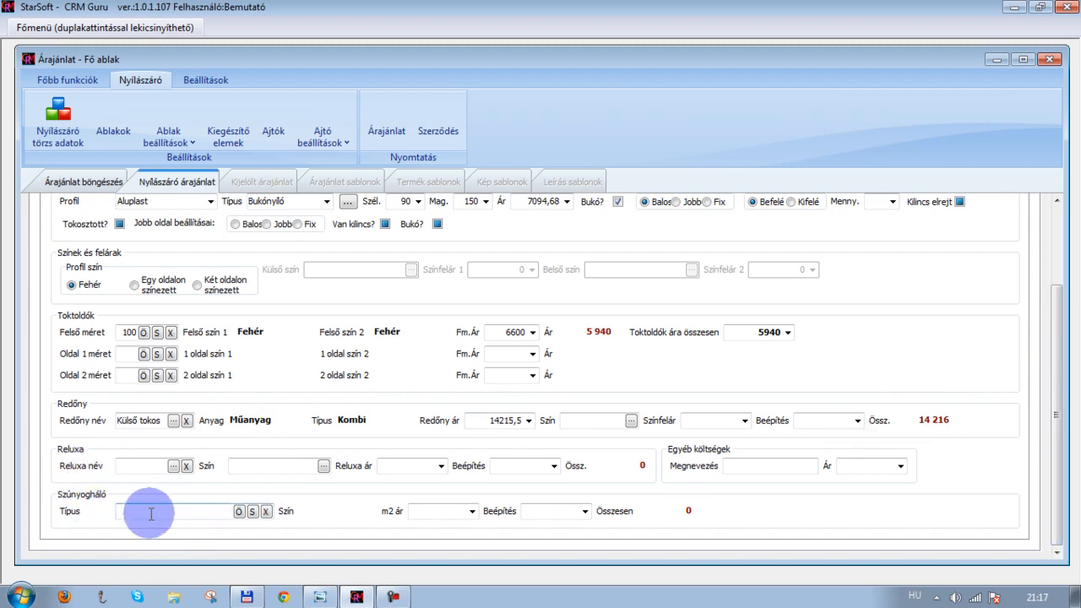
Set the external sill to the Lemez Külső sill in Fehér on the Kiegészítő adatok 1 page
scroll(360, 389, "up", 3)
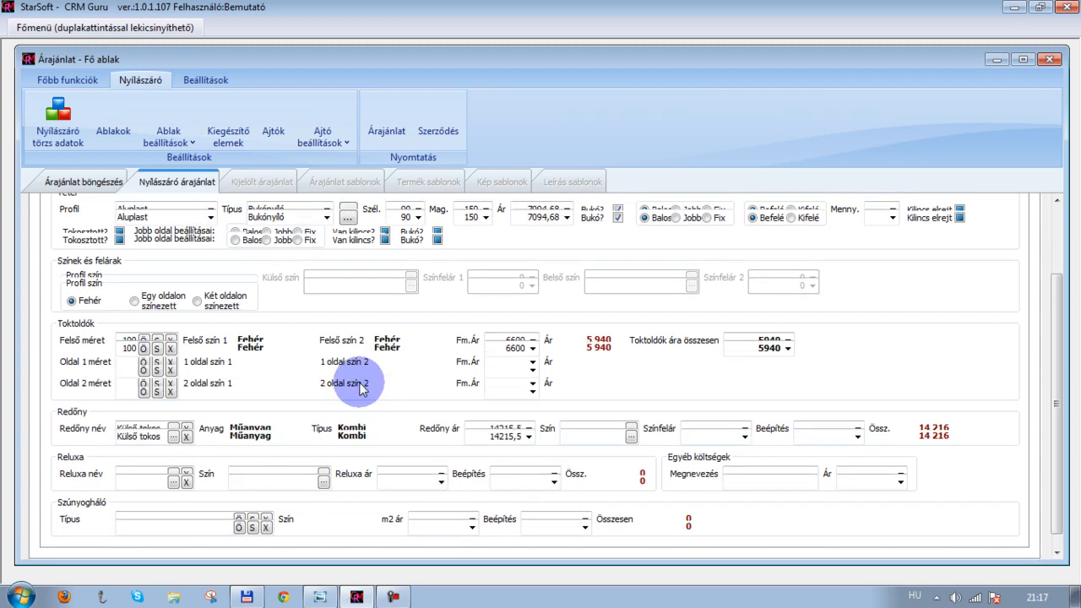
scroll(361, 384, "up", 5)
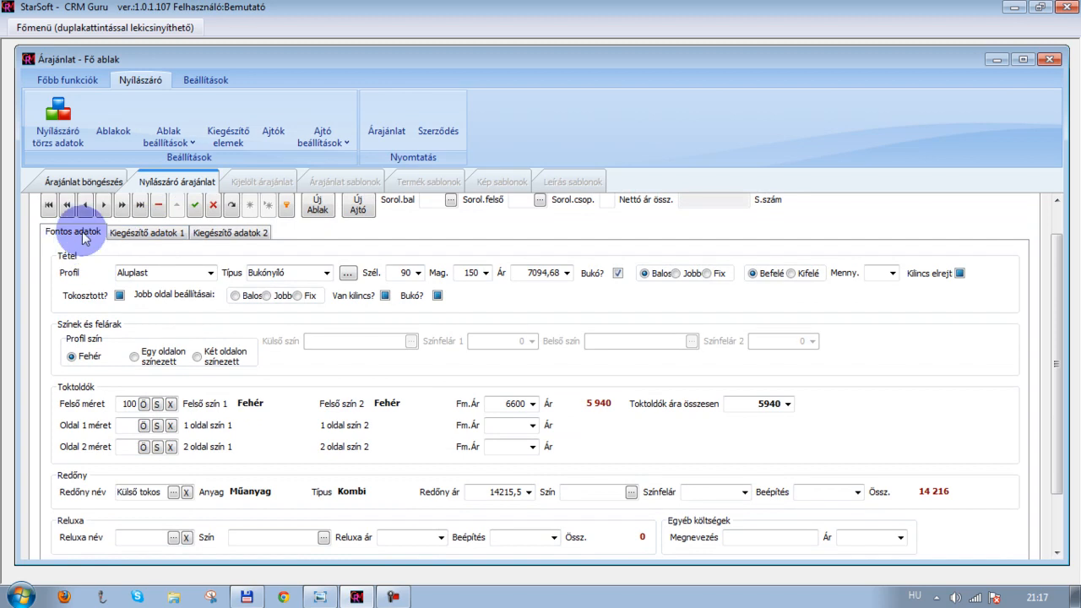
left_click(148, 233)
left_click(183, 273)
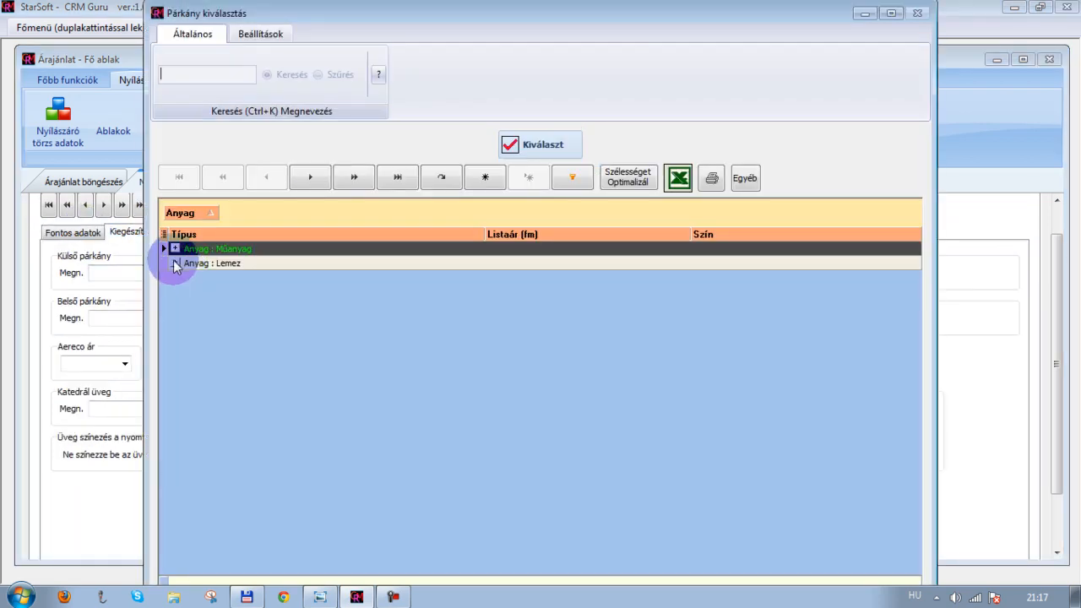
left_click(176, 264)
left_click(222, 277)
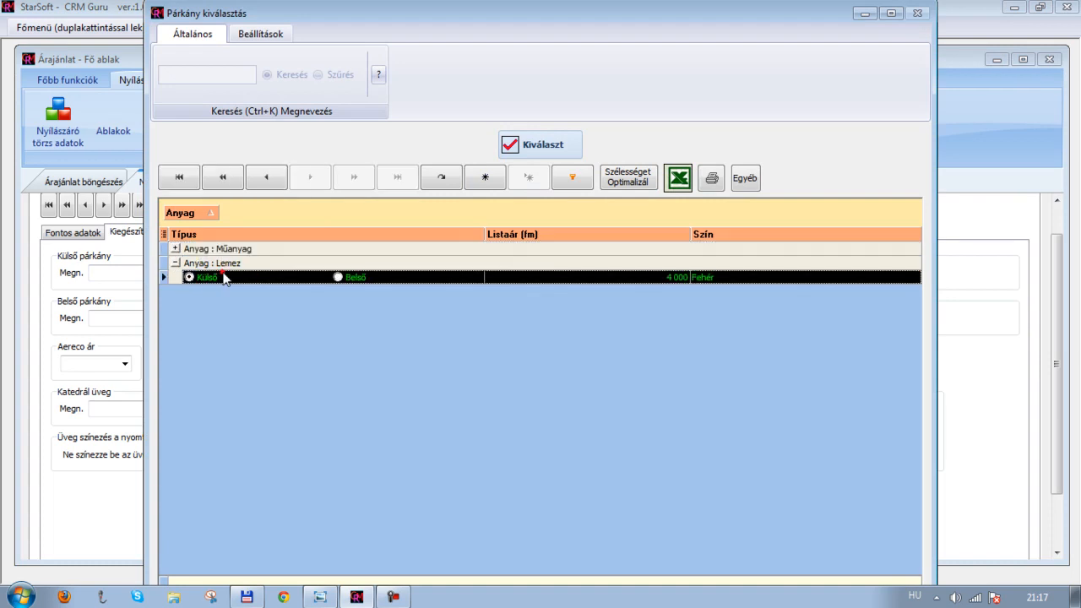
left_click(502, 145)
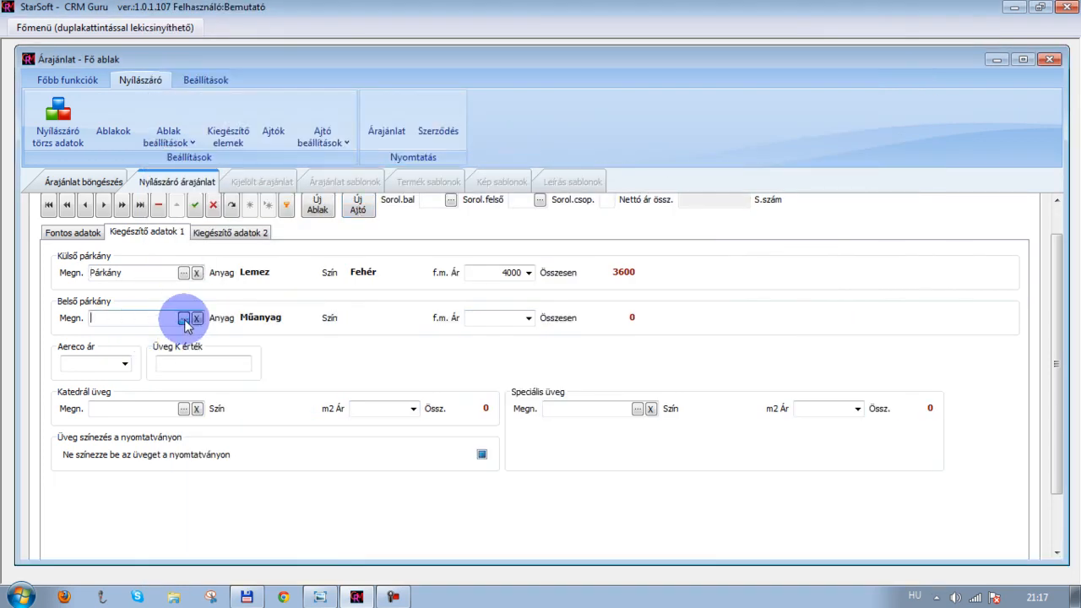
Set the internal sill to the Műanyag Párkány in Fehér
left_click(184, 320)
left_click(175, 249)
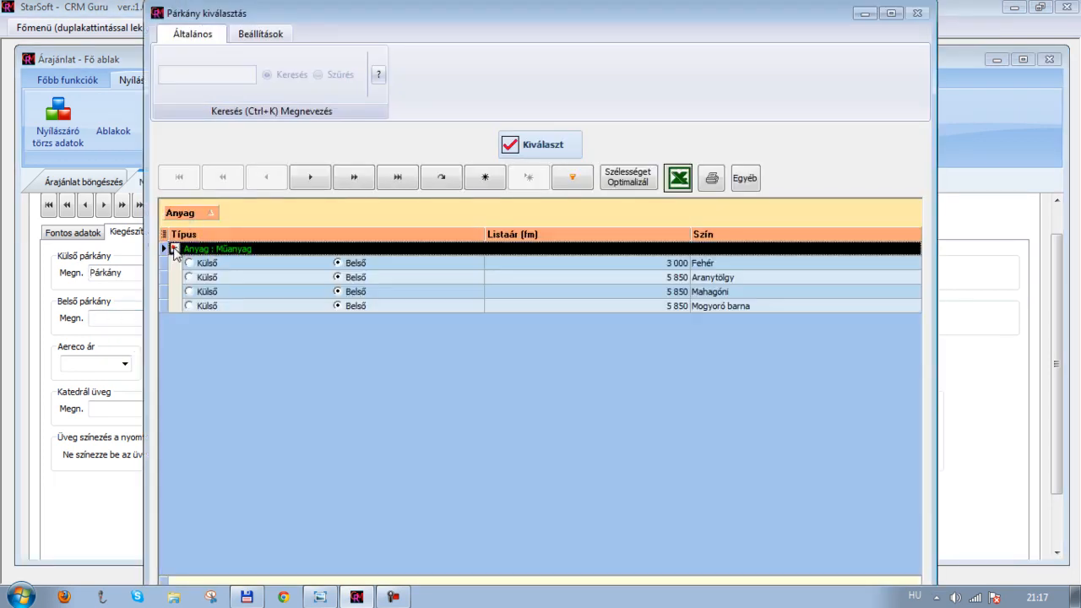
left_click(372, 263)
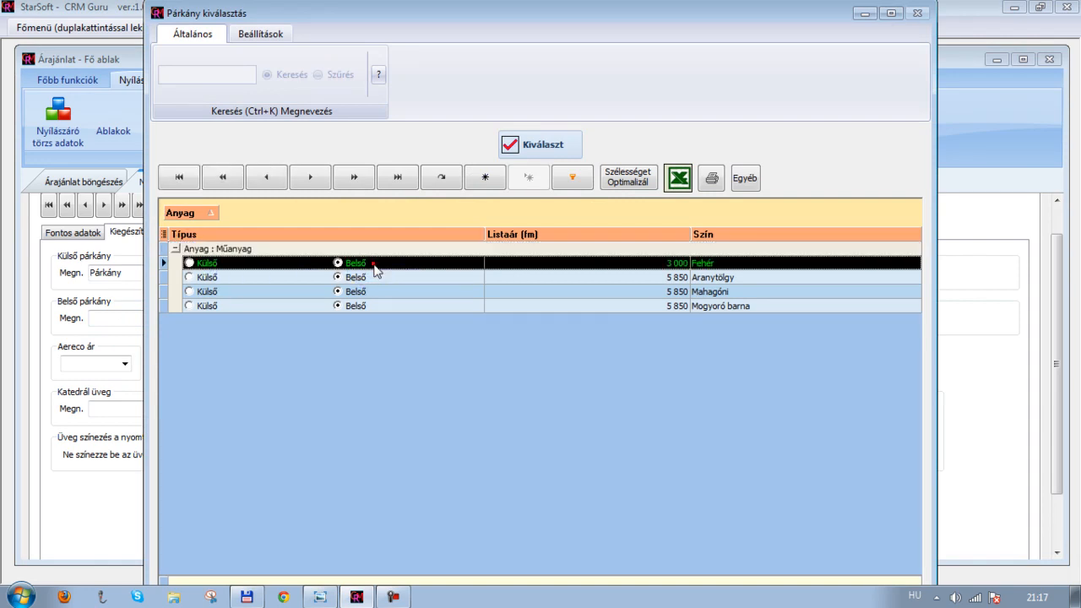
left_click(525, 145)
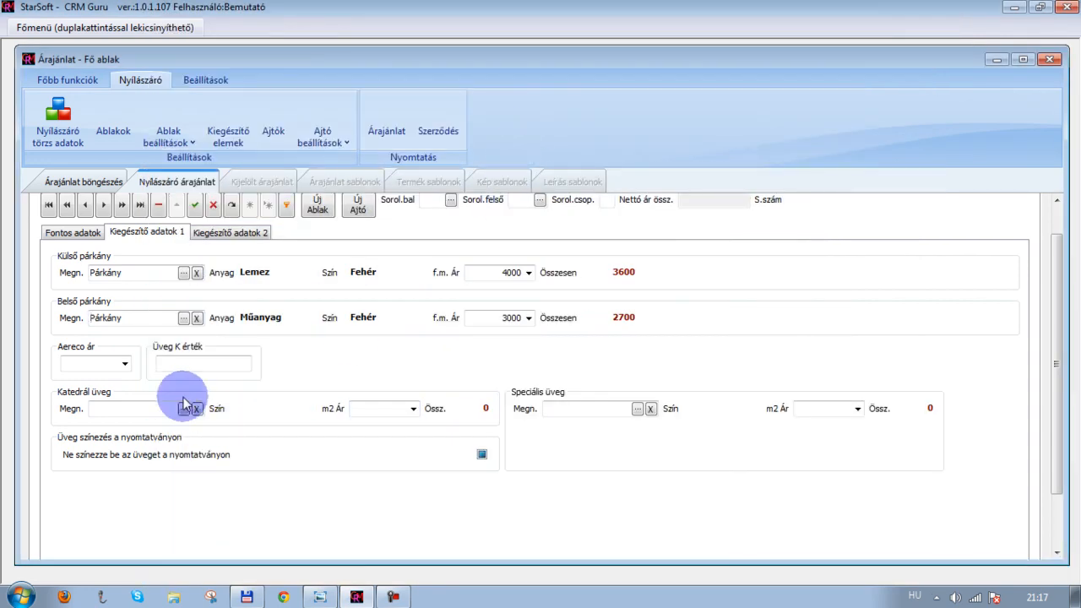
Save the current window item
left_click(168, 363)
left_click(168, 363)
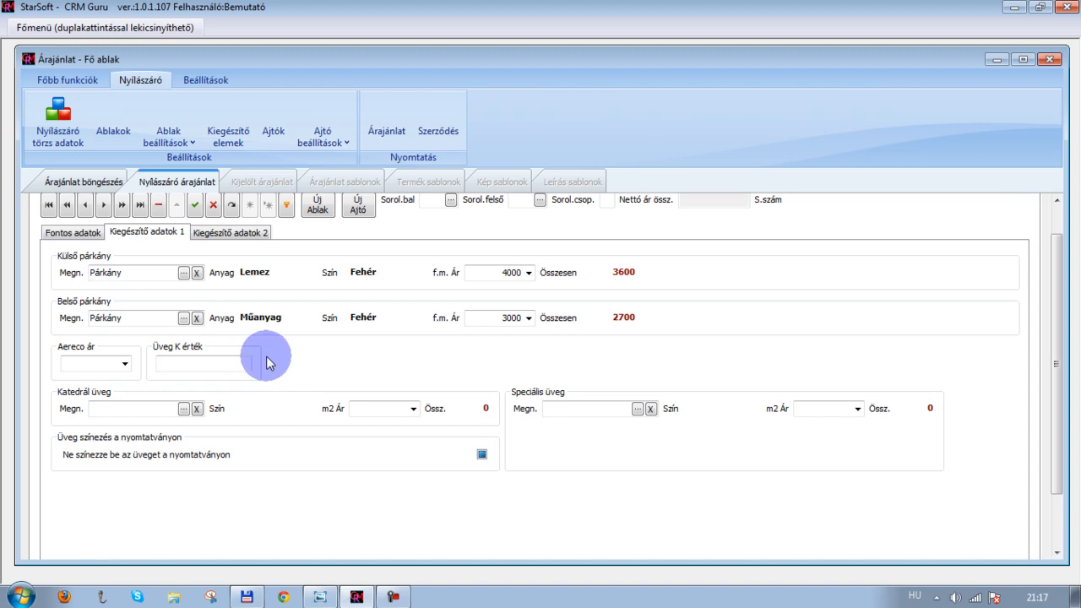
scroll(293, 387, "up", 1)
scroll(293, 388, "up", 2)
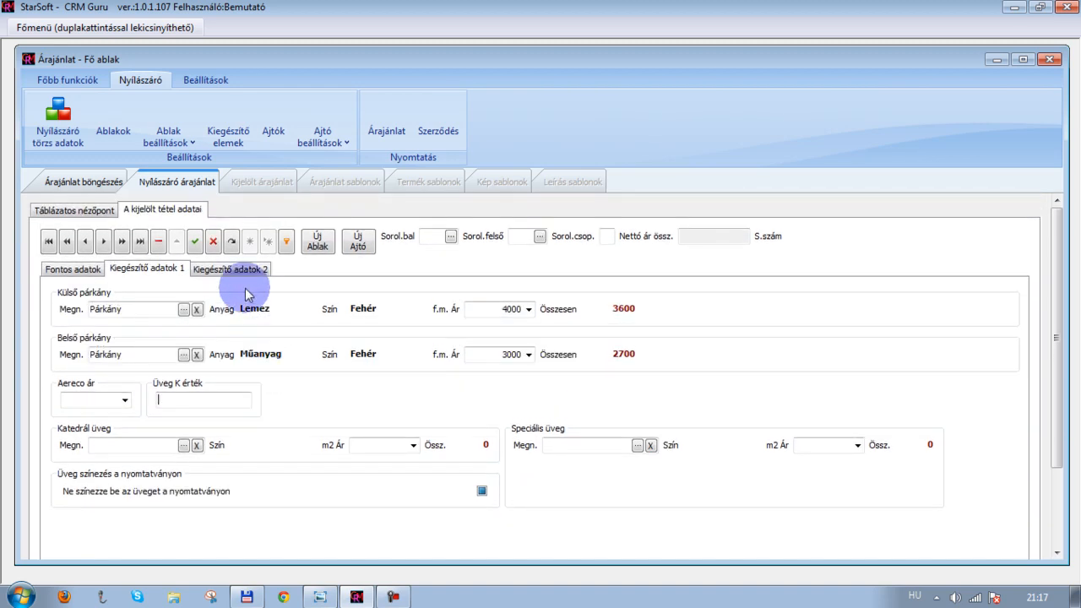
left_click(196, 243)
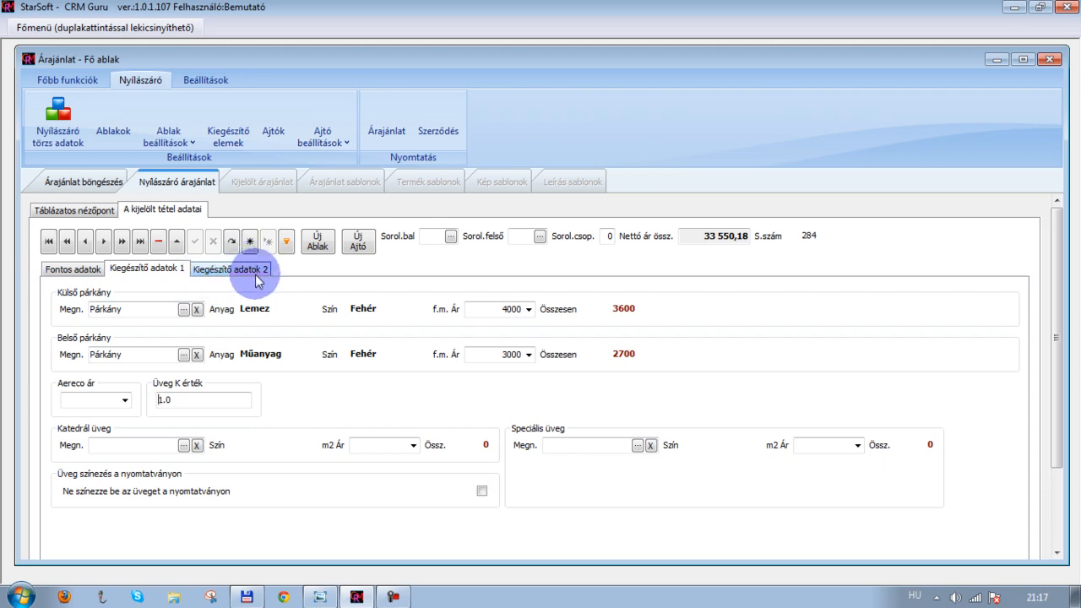
Start a new window item from the main data page
left_click(59, 271)
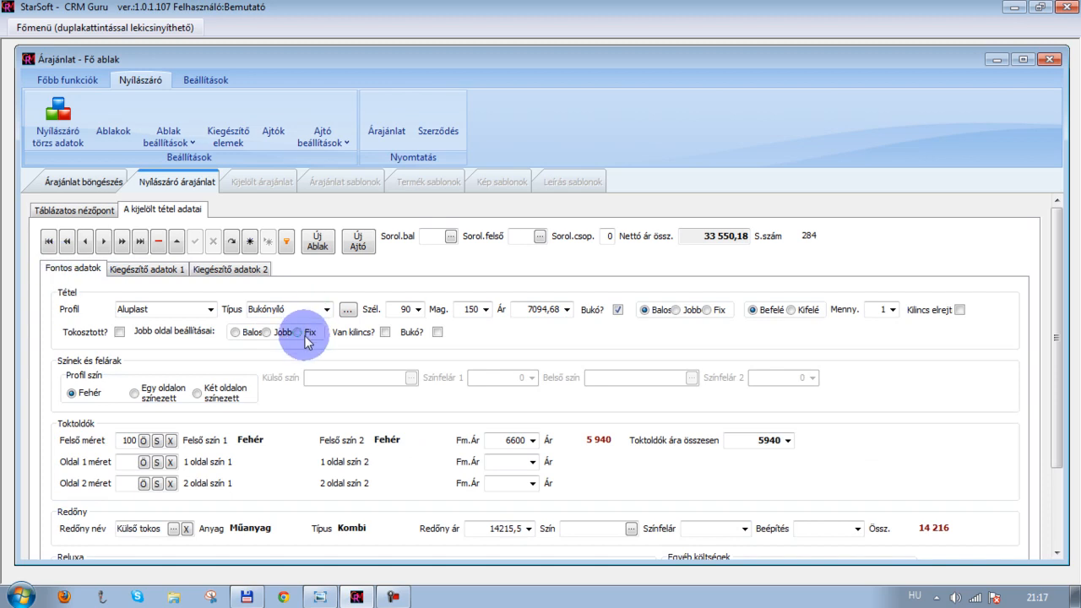
left_click(318, 242)
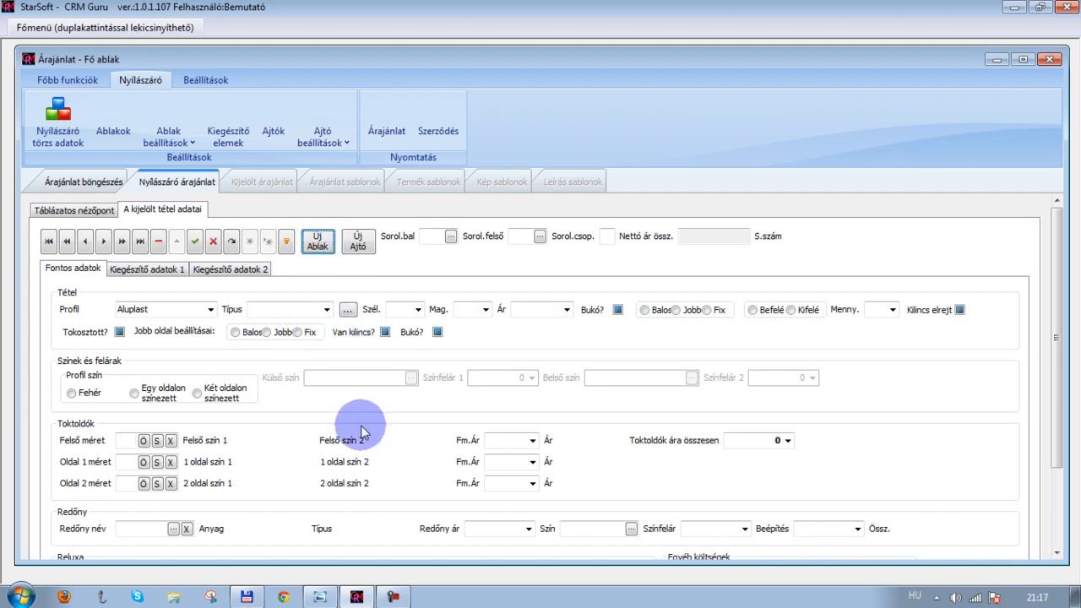
Check window 3's specifications on the quotation drawing
left_click(319, 596)
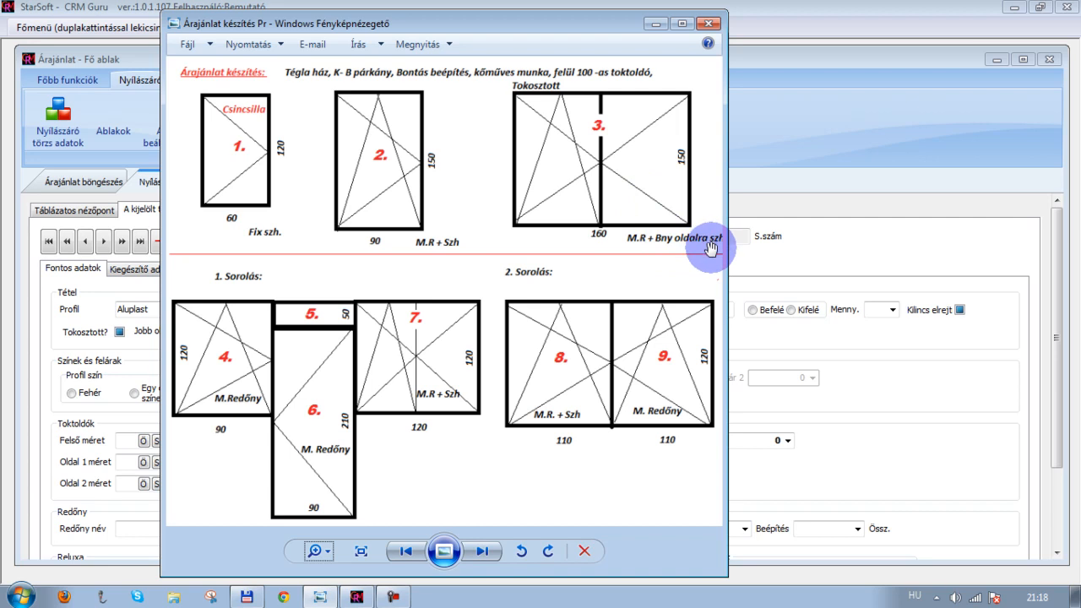
left_click(657, 26)
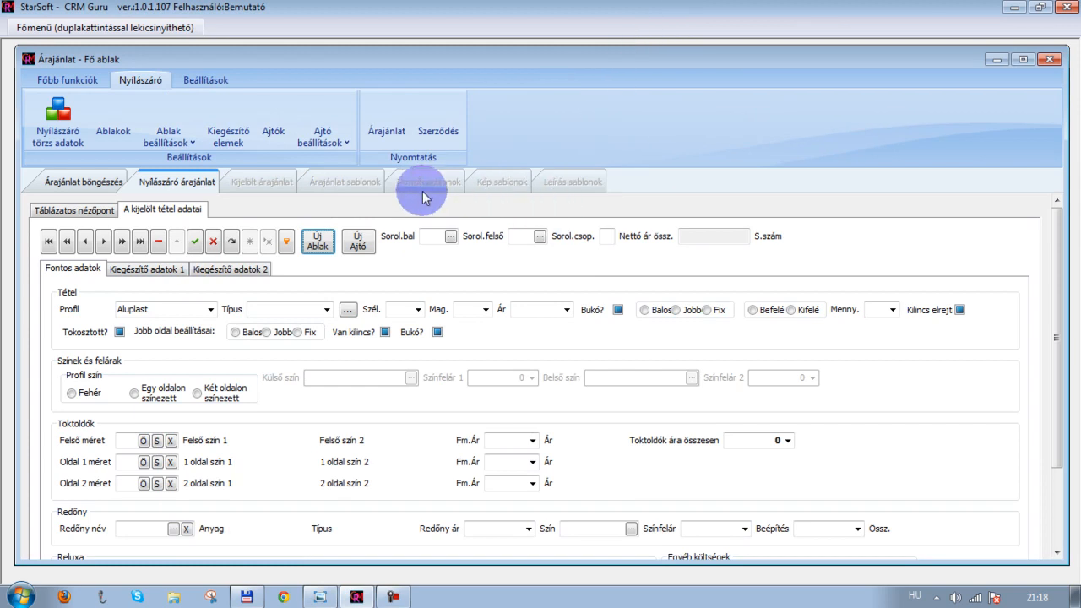
left_click(318, 242)
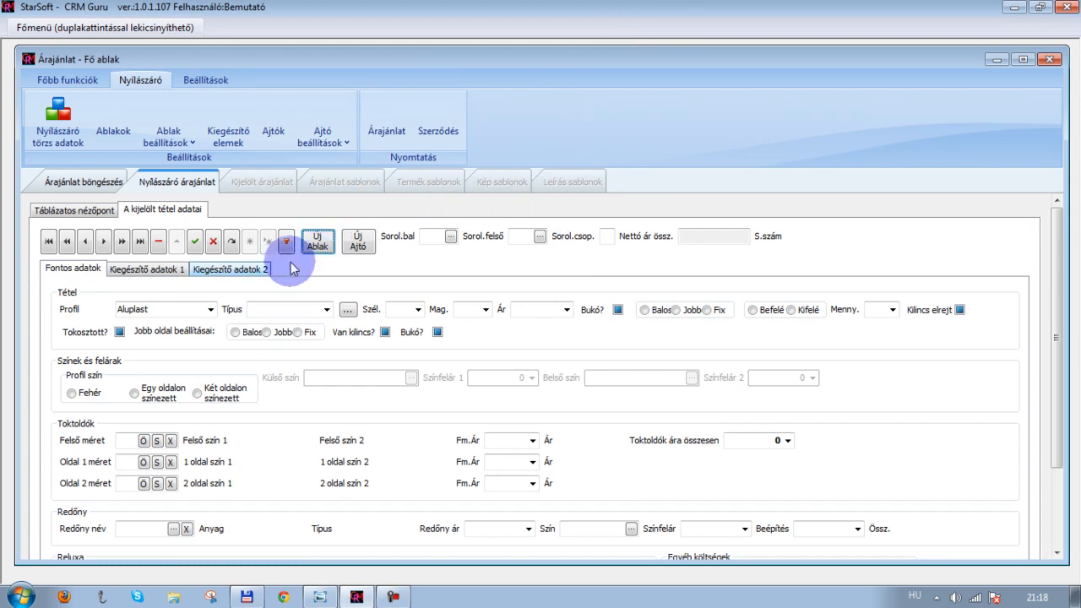
Set the window type to Tokosztott (Bny+Bny)
left_click(326, 309)
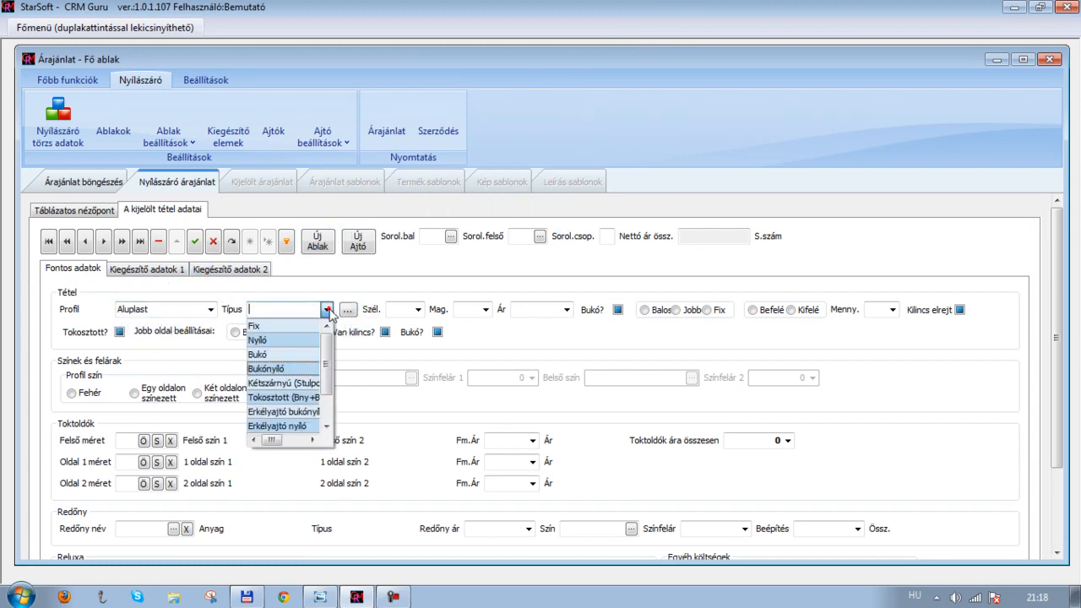
left_click(310, 400)
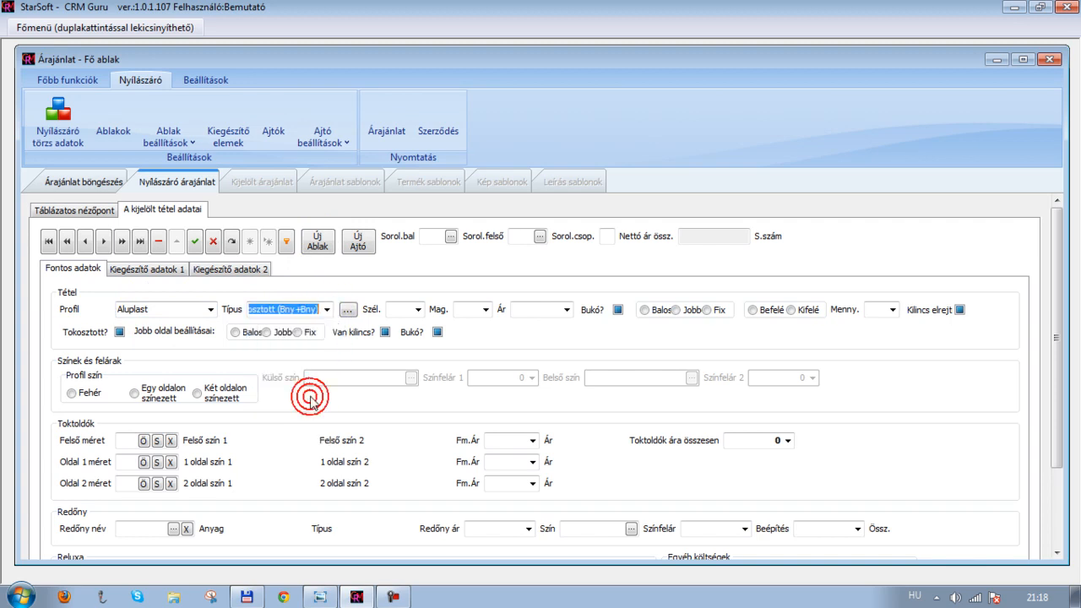
left_click(326, 311)
scroll(312, 372, "down", 1)
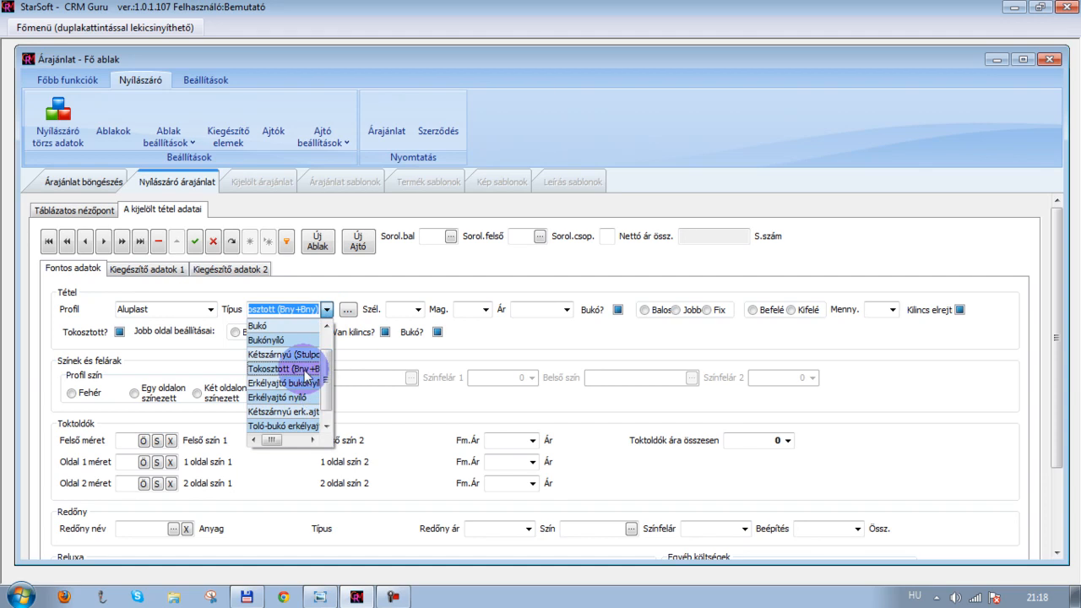
left_click(309, 377)
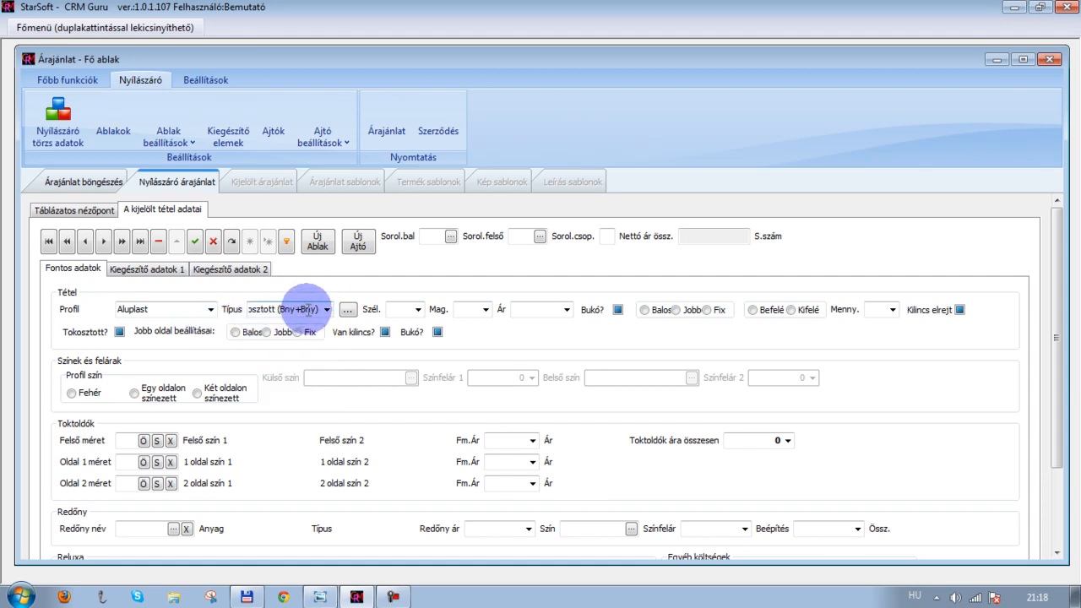
Pick the 160 wide, 150 high size from the window type's size list
left_click(349, 309)
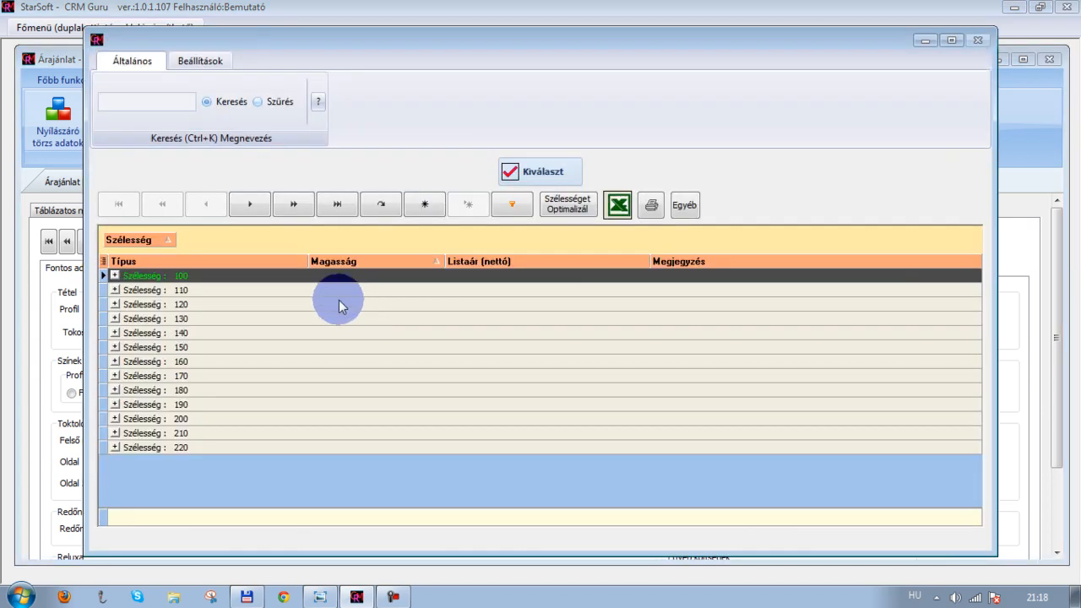
left_click(115, 361)
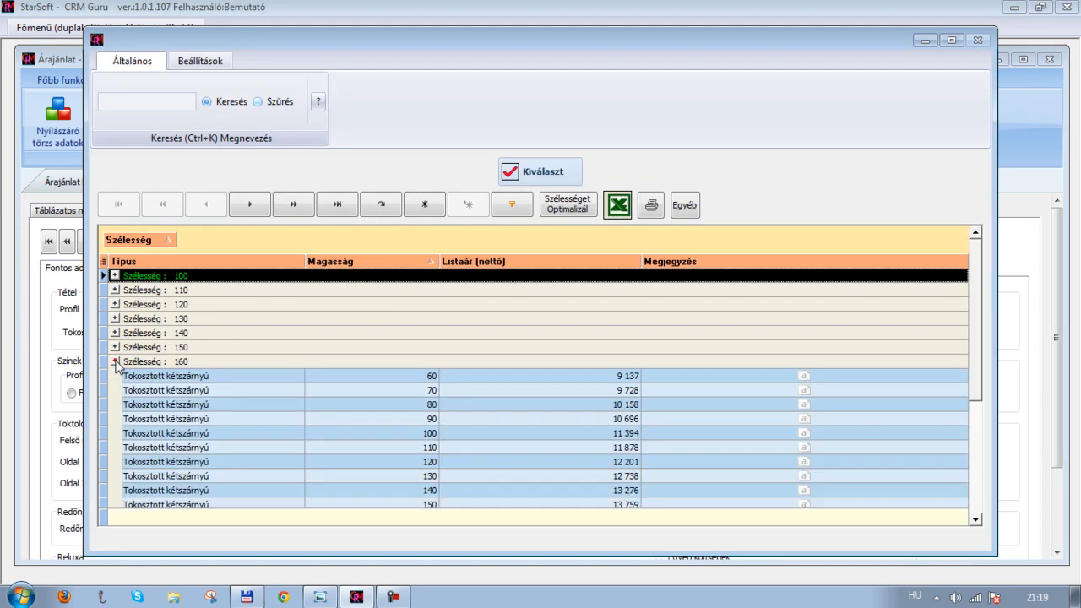
left_click(404, 502)
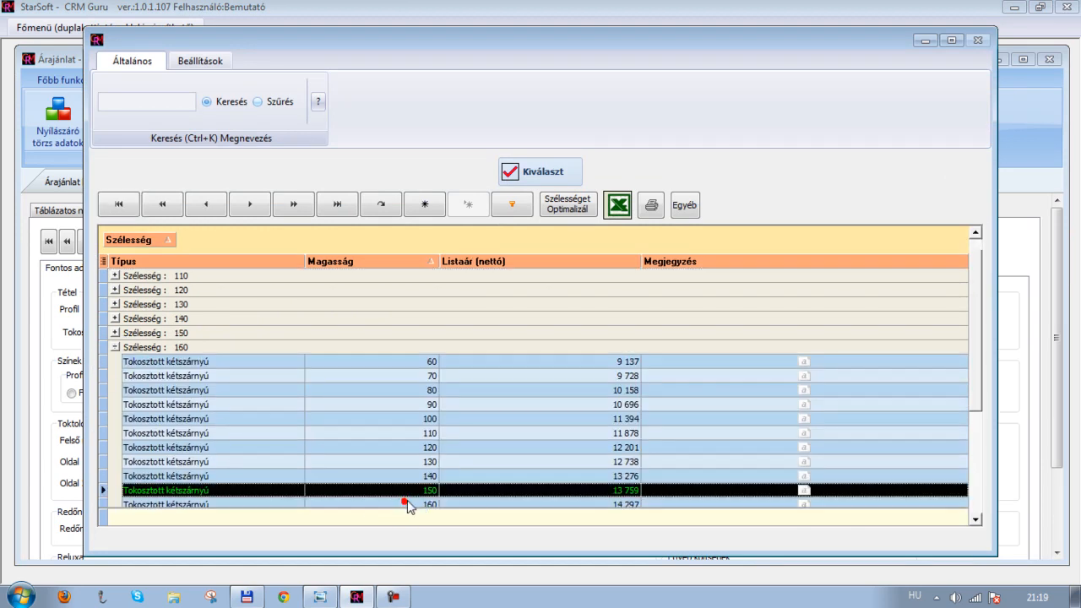
left_click(527, 173)
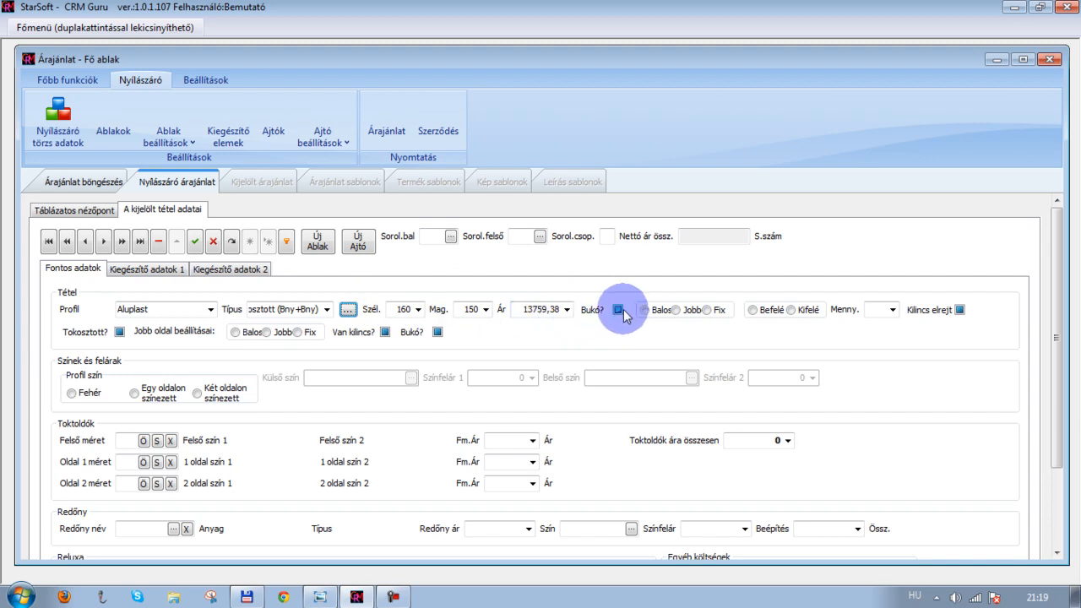
After checking the drawing again, set the main sash to tilt, left-hinged (Balos) and opening inward (Befelé)
left_click(325, 597)
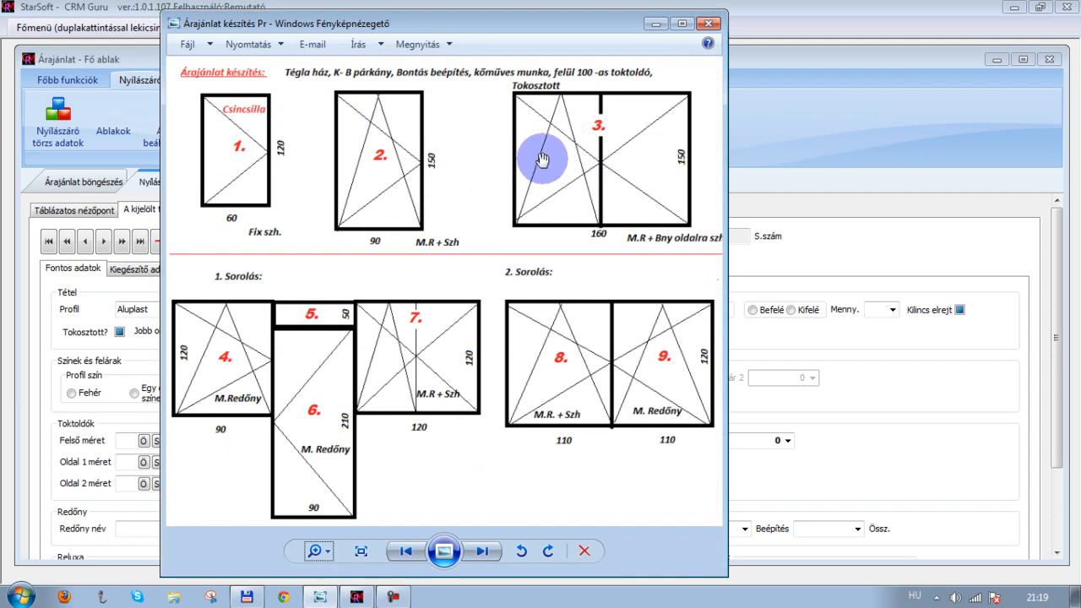
left_click(659, 25)
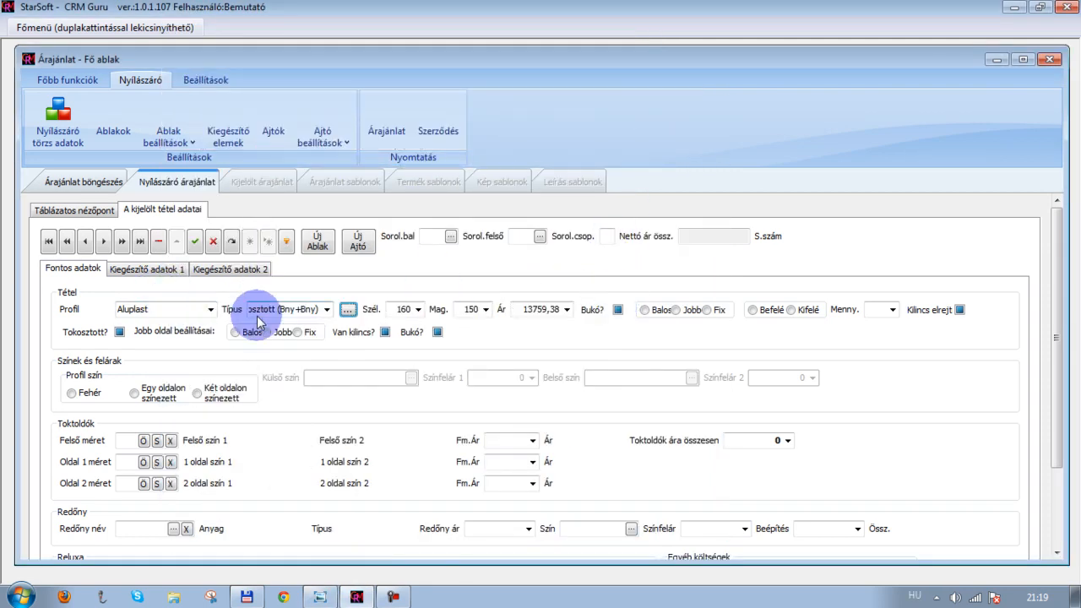
left_click(618, 311)
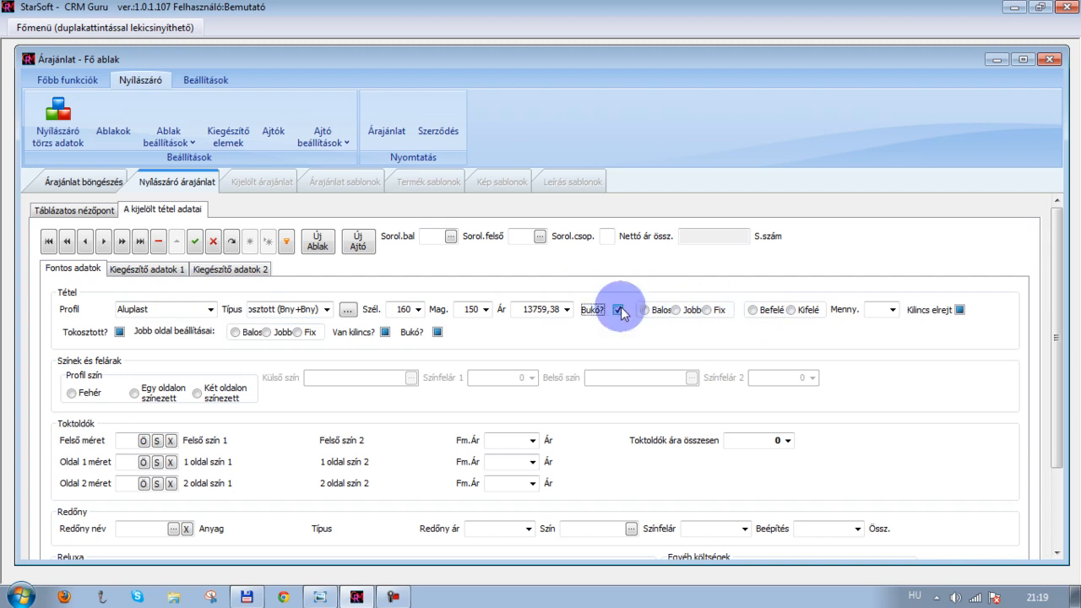
left_click(645, 311)
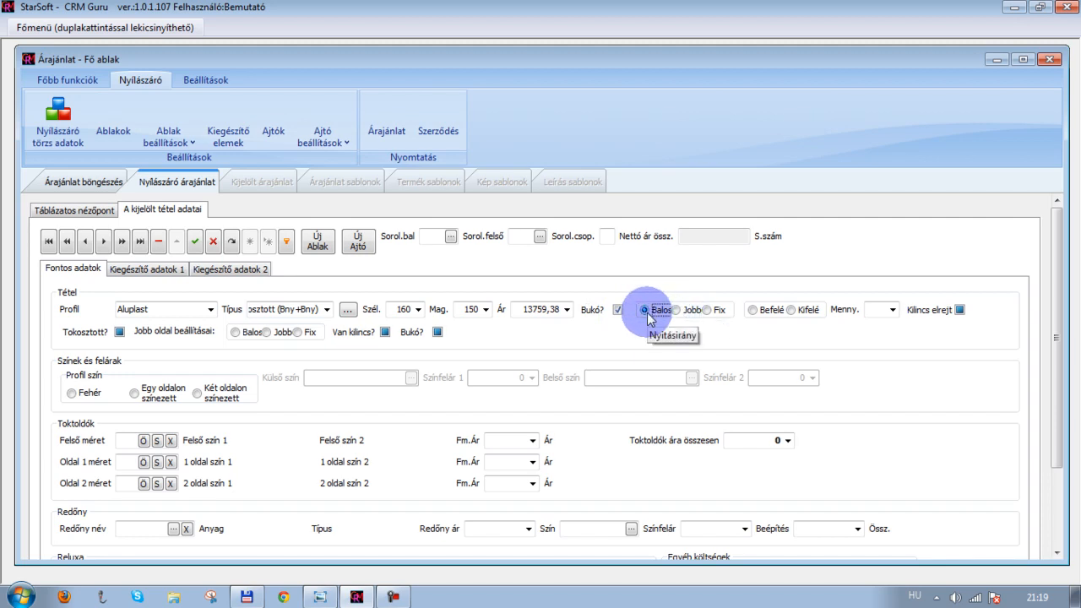
left_click(750, 310)
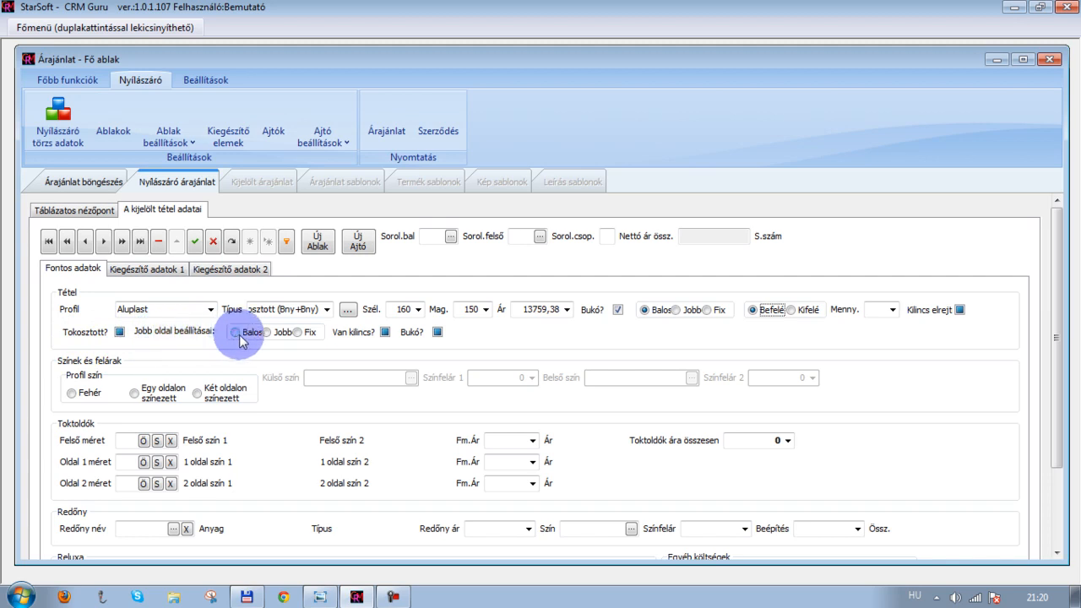
Mark the window as Tokosztott, set the right side to Jobb and tick that it has a handle
left_click(121, 333)
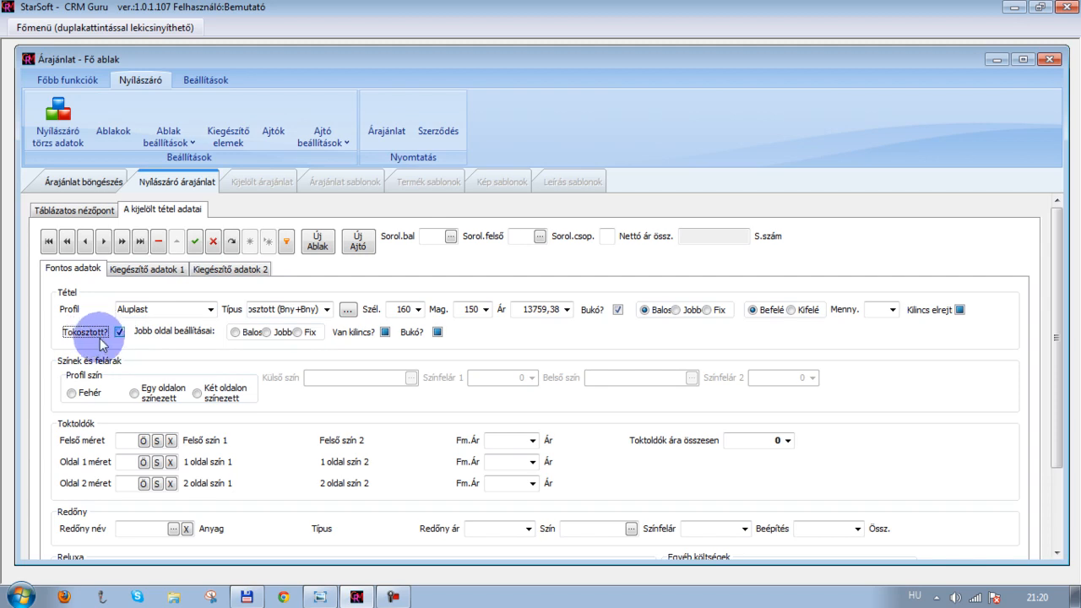
left_click(120, 333)
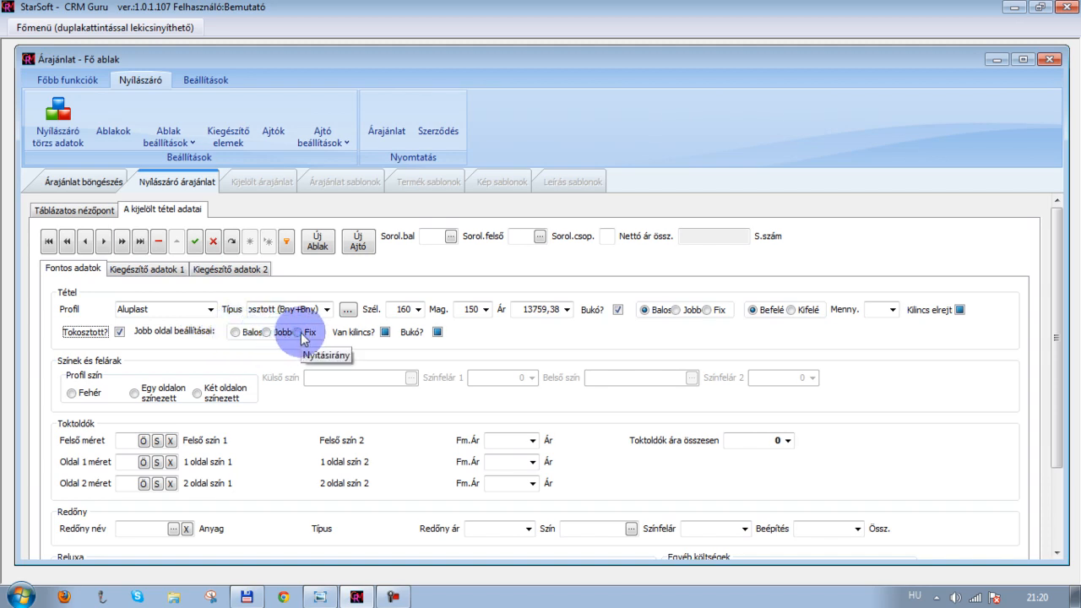
left_click(266, 334)
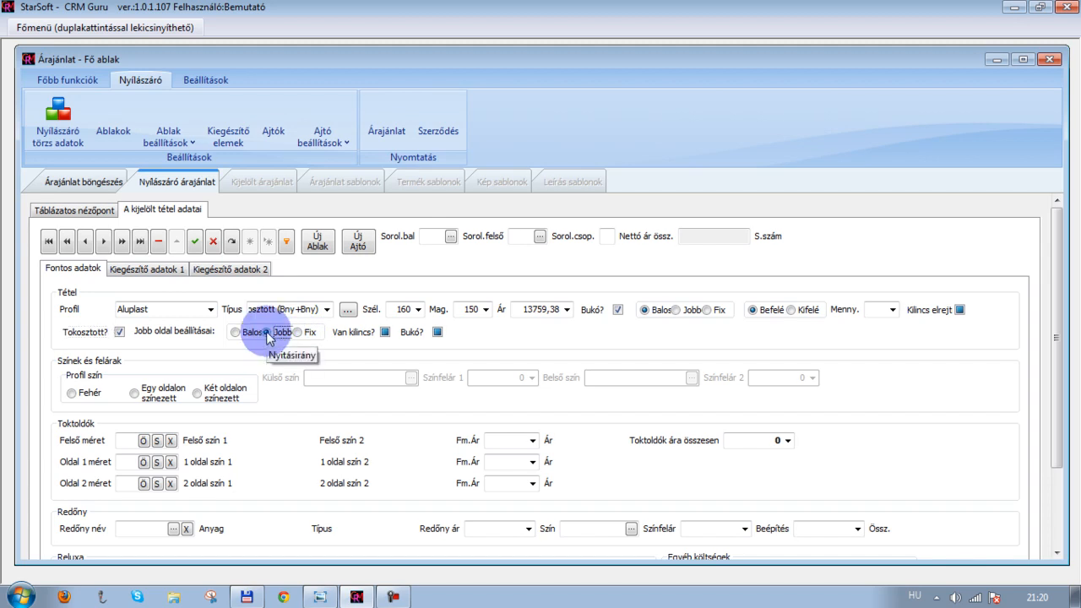
left_click(386, 332)
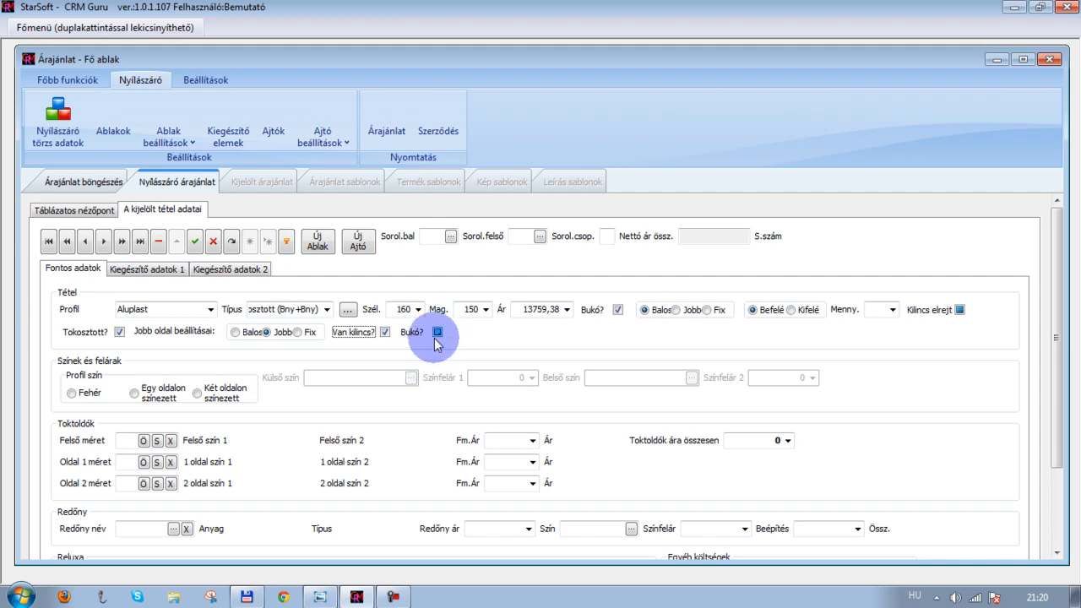
Set the profile colour to Fehér
scroll(436, 338, "down", 2)
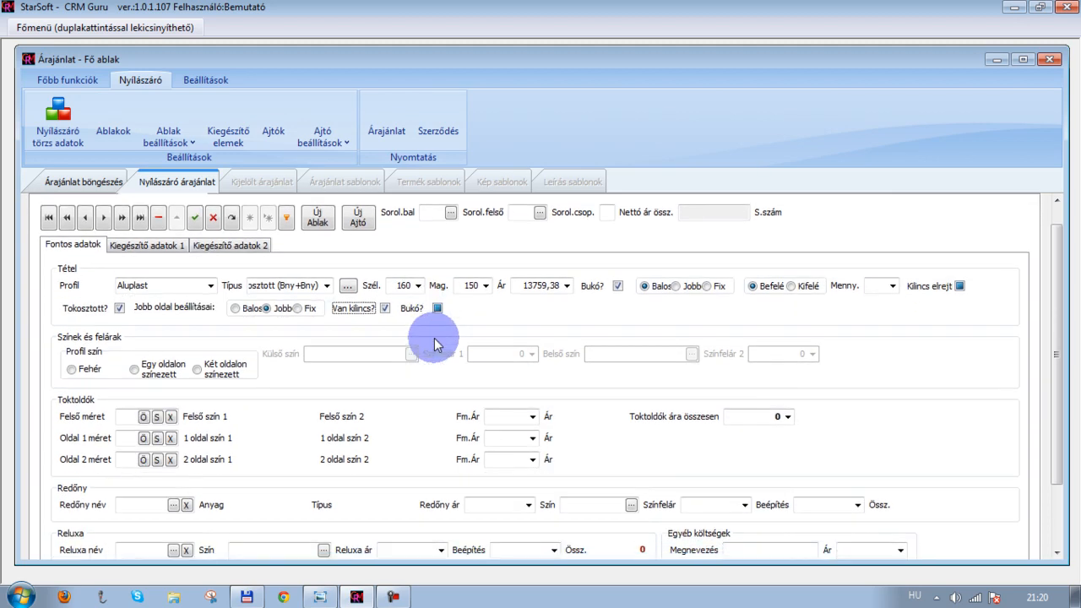
scroll(169, 353, "down", 1)
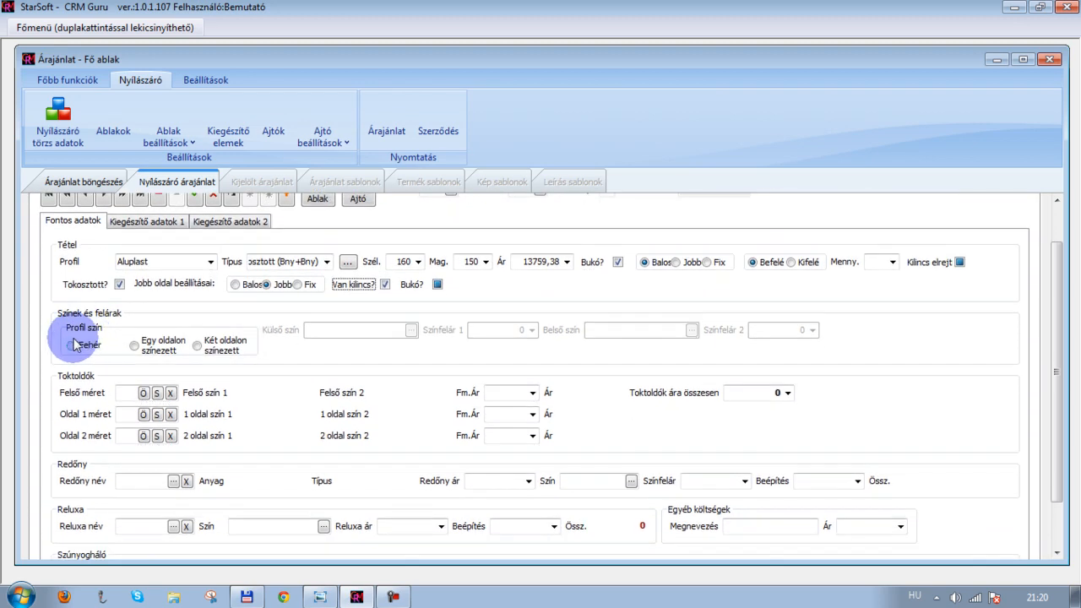
left_click(72, 346)
Add a 100 mm top frame extension in Fehér/Fehér from the Aluplast extension list
left_click(158, 393)
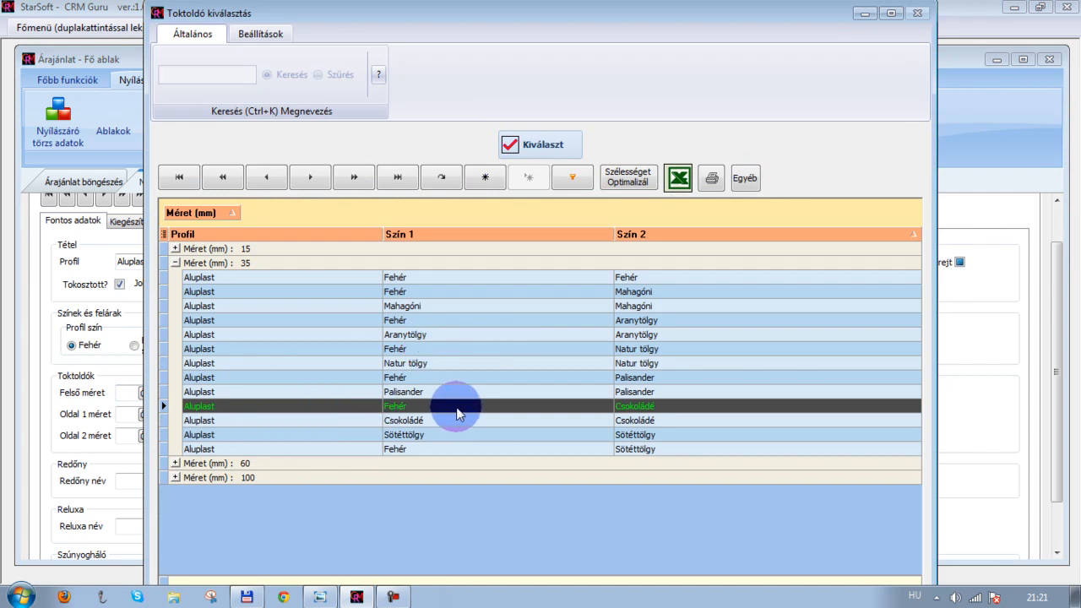
left_click(634, 240)
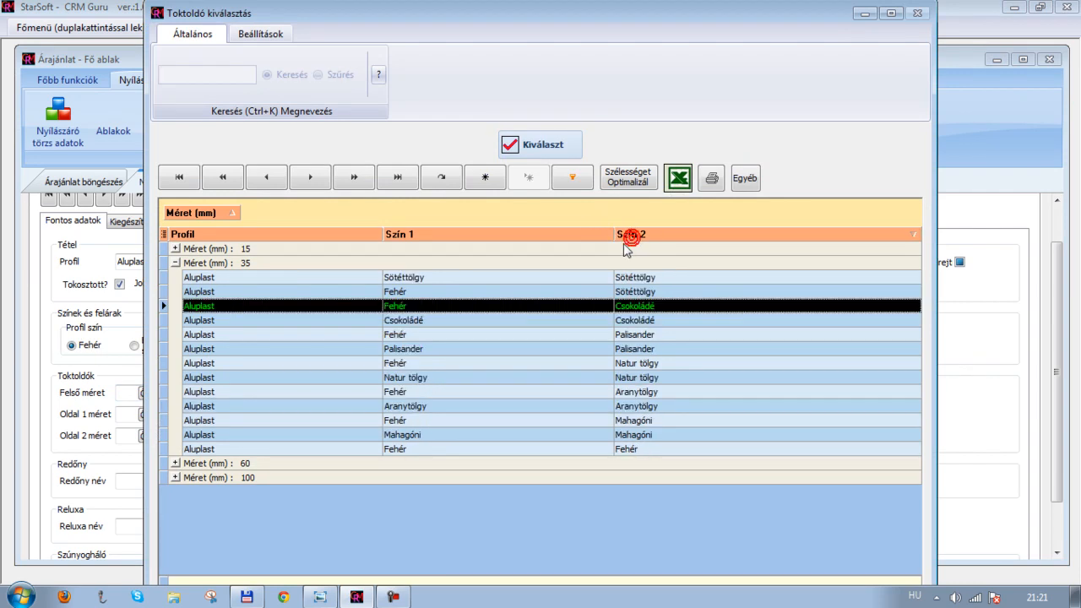
left_click(175, 262)
left_click(175, 291)
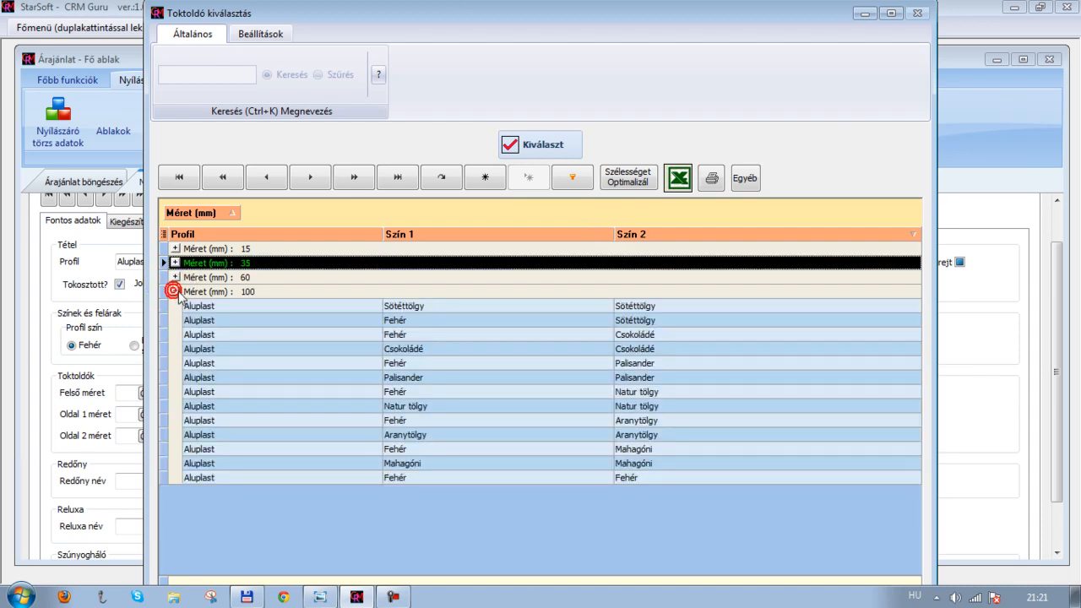
left_click(608, 236)
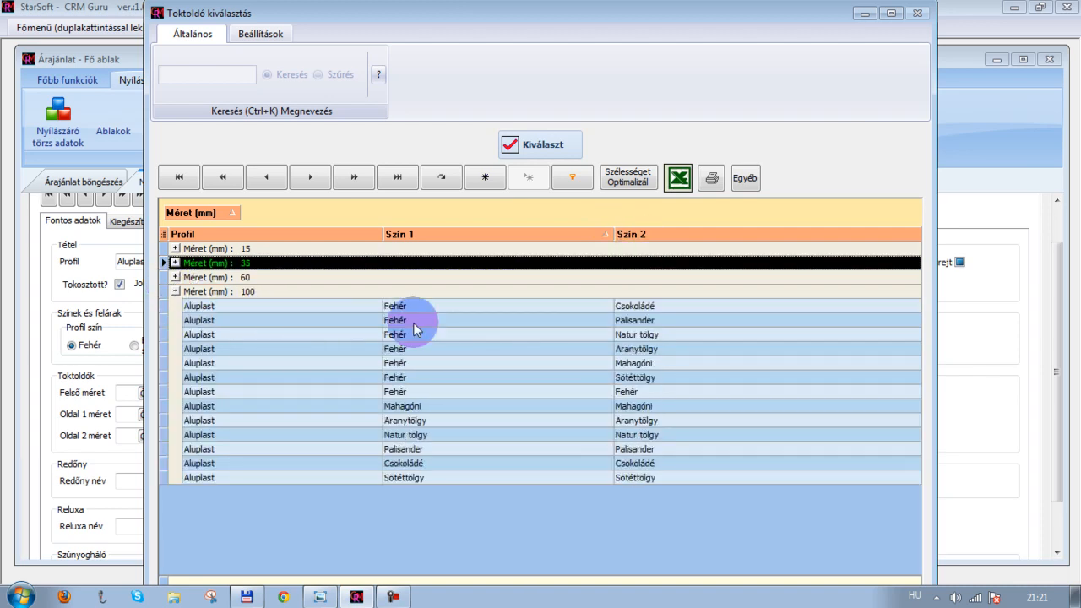
left_click(555, 392)
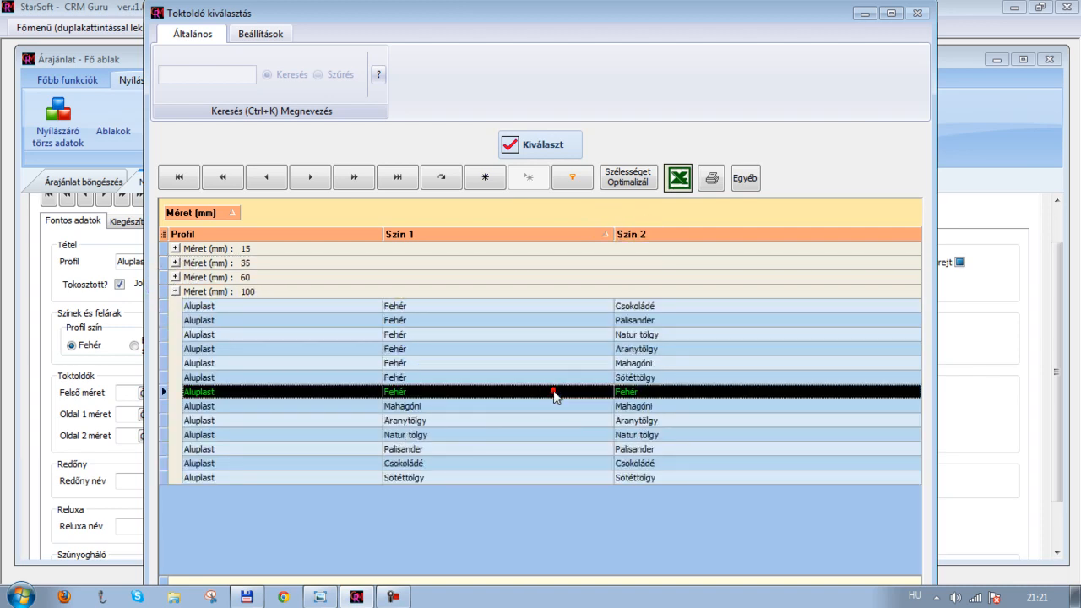
left_click(261, 34)
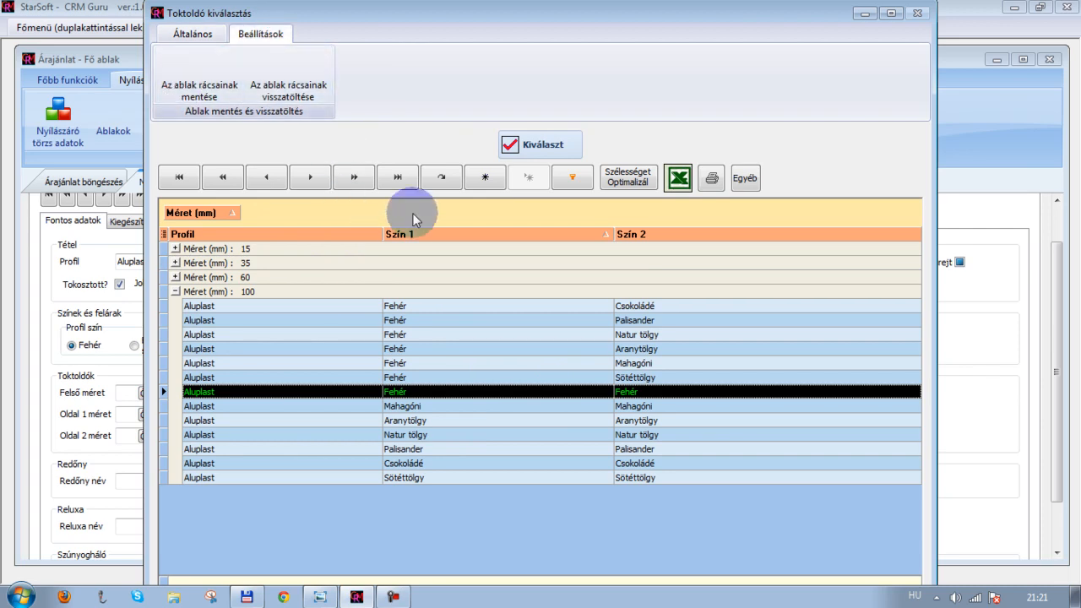
left_click(511, 152)
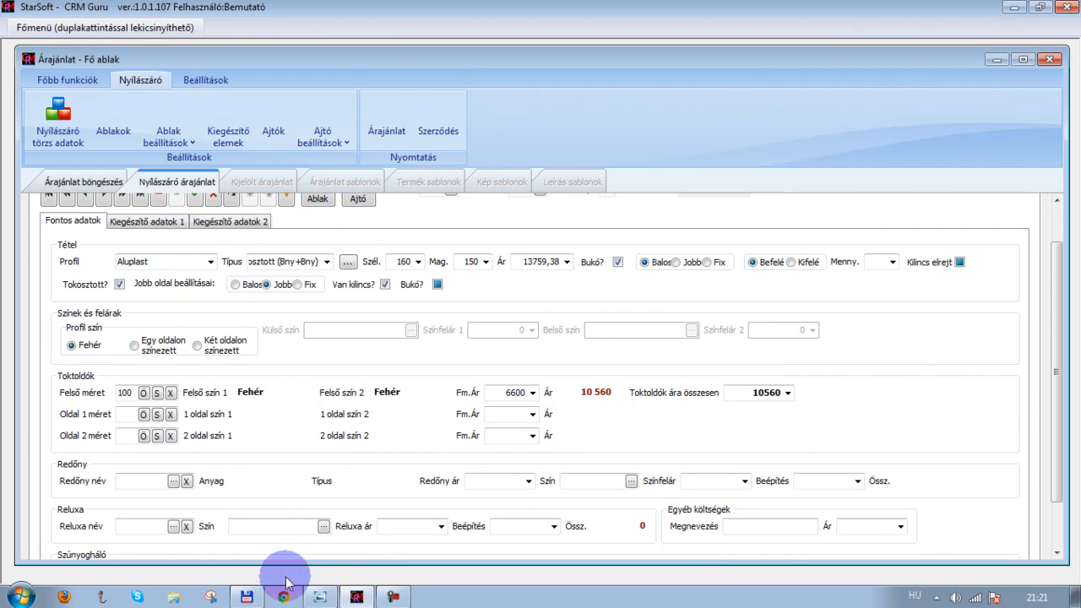
After checking the drawing, hide extra columns in the shutter list, group it by Anyag and Típus, and save the grid layout
left_click(320, 597)
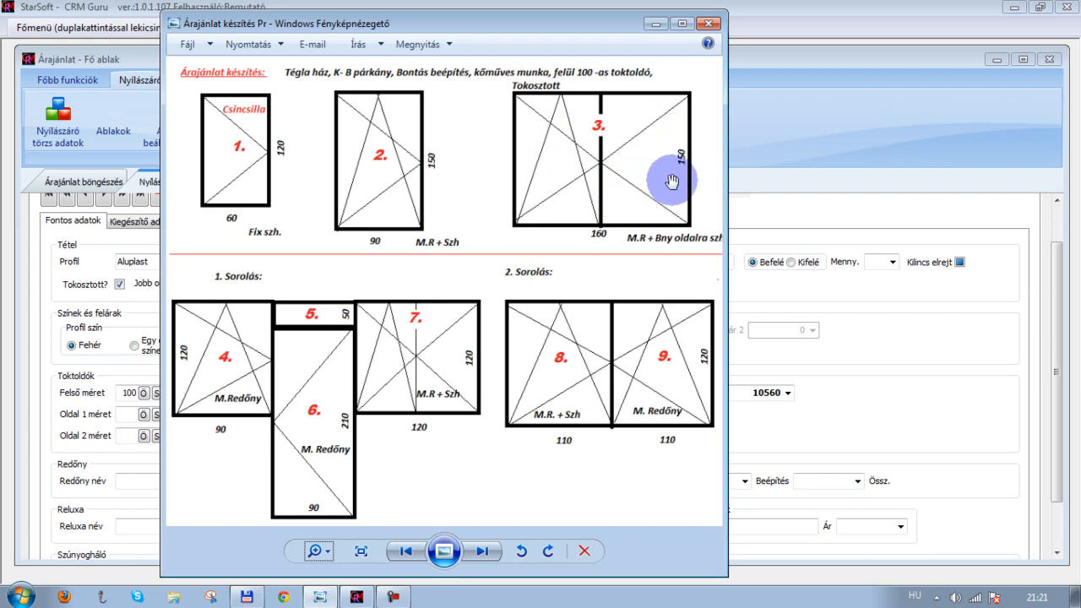
left_click(656, 23)
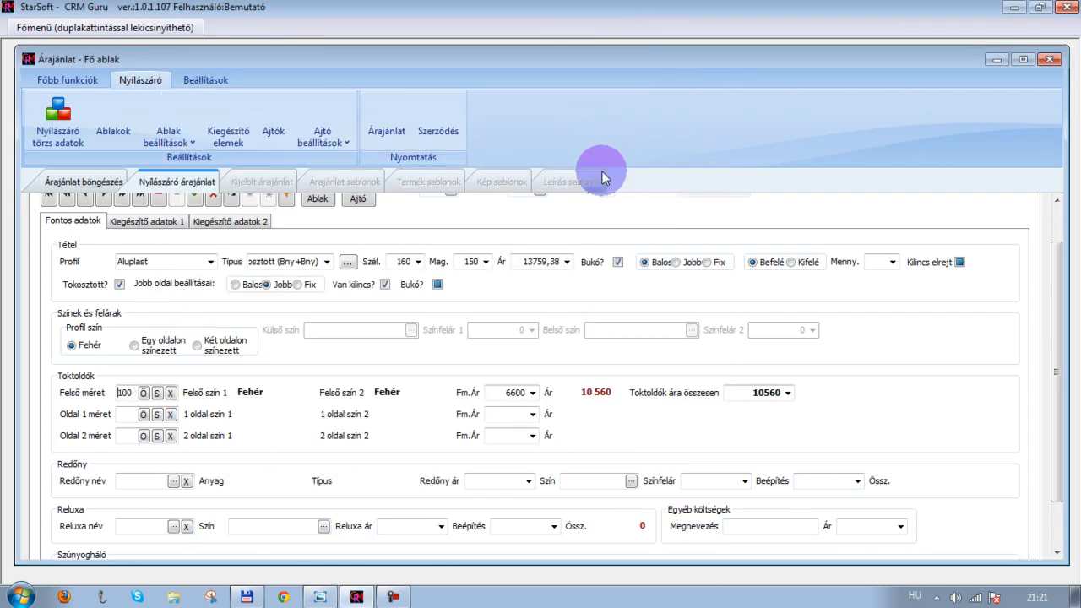
left_click(173, 482)
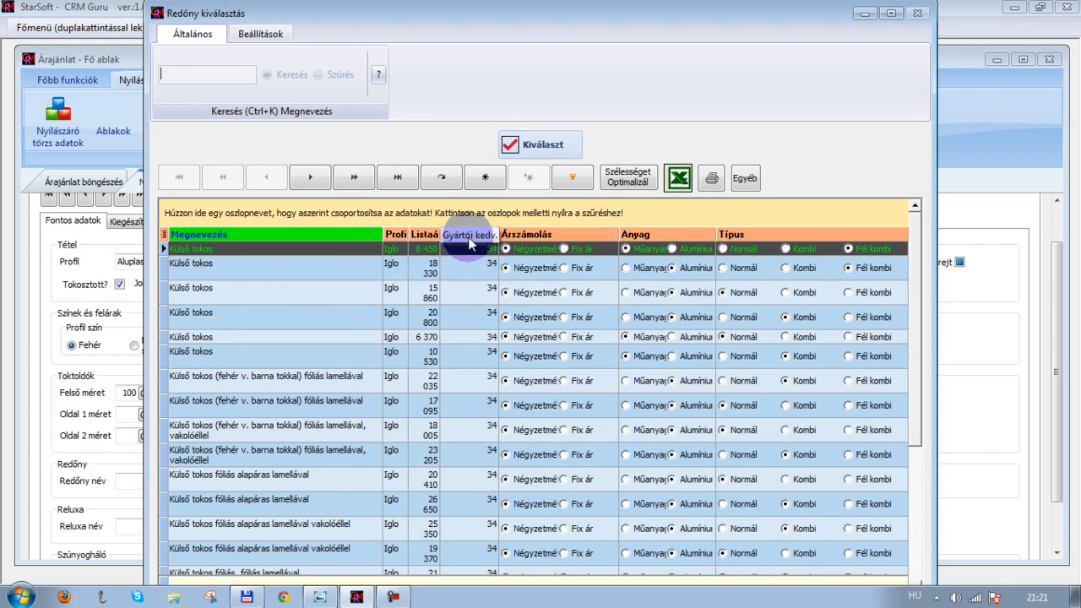
left_click(163, 234)
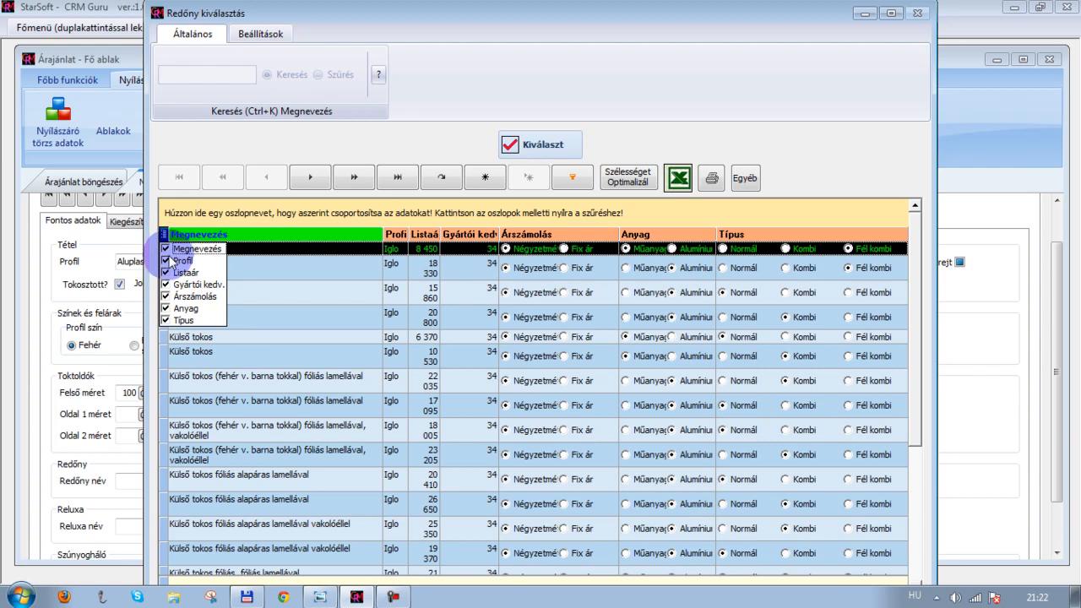
left_click(166, 261)
left_click(165, 273)
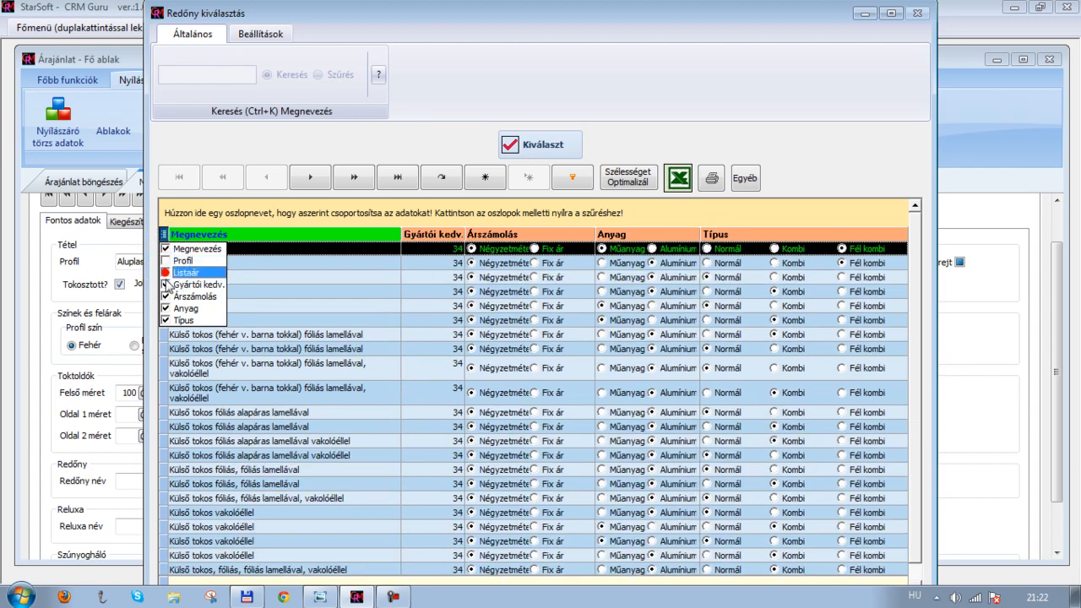
left_click(166, 285)
left_click(165, 296)
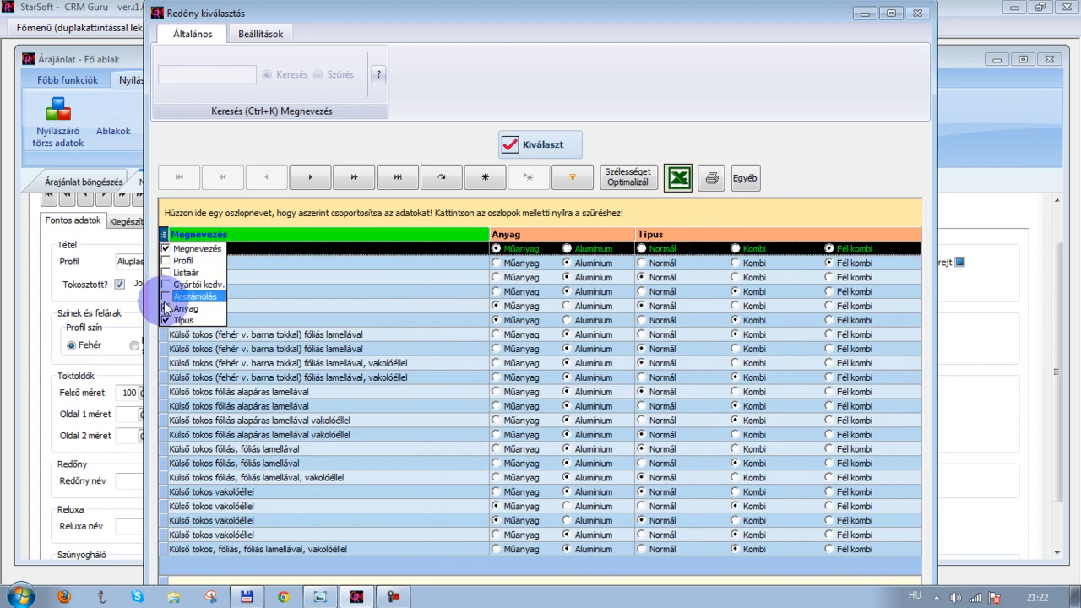
left_click(162, 234)
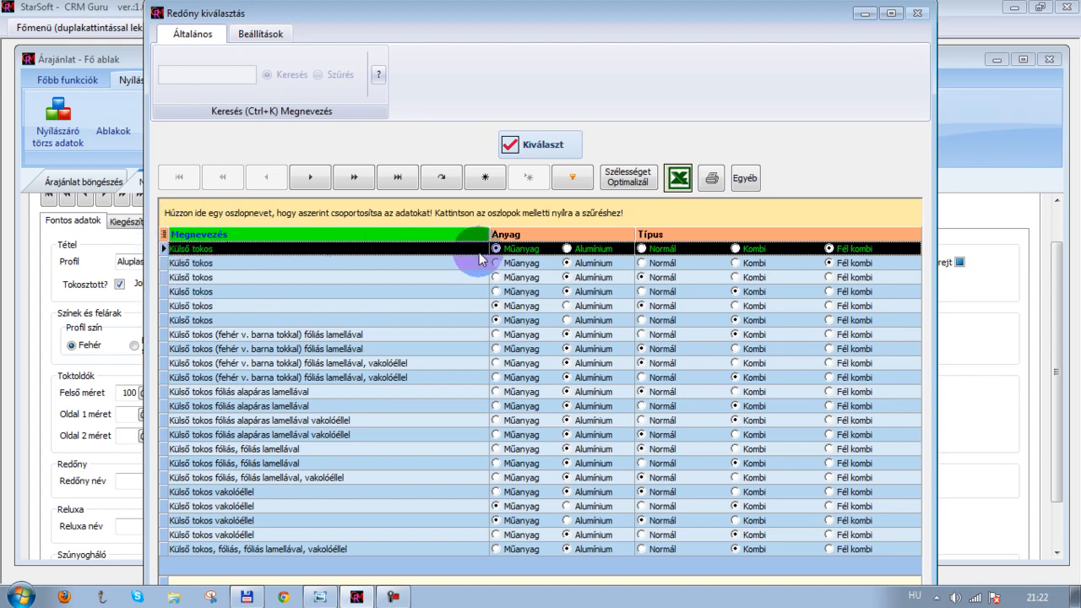
left_click_drag(511, 235, 429, 221)
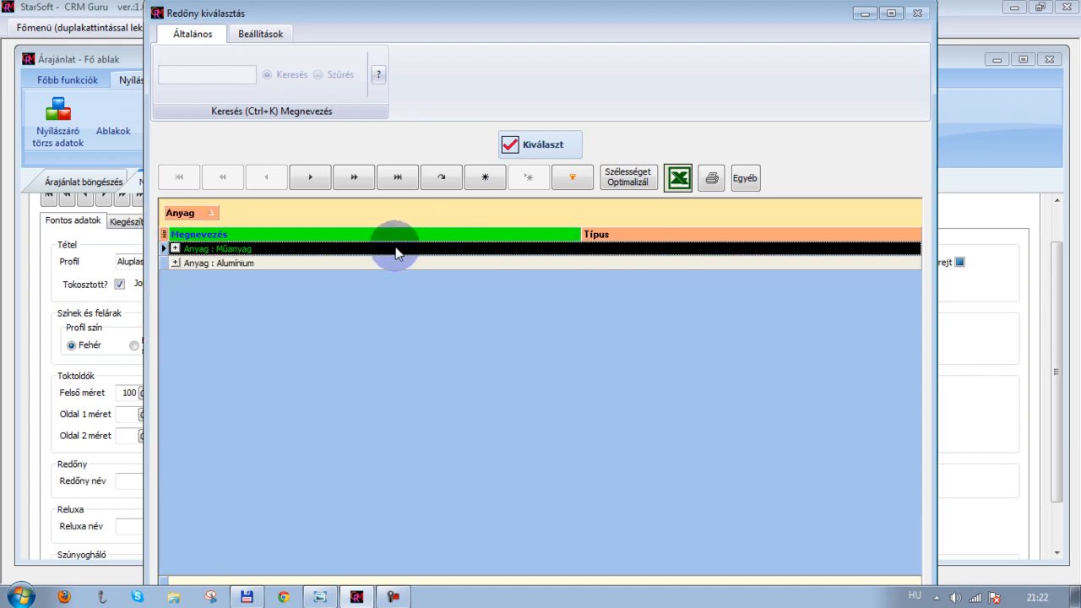
left_click_drag(608, 234, 546, 216)
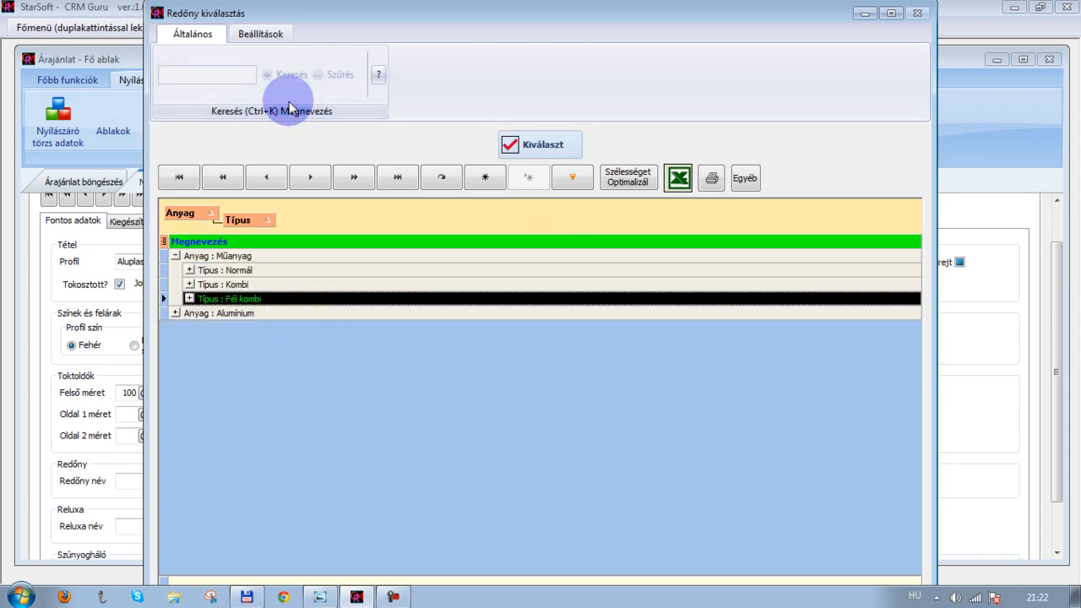
left_click(251, 38)
left_click(179, 87)
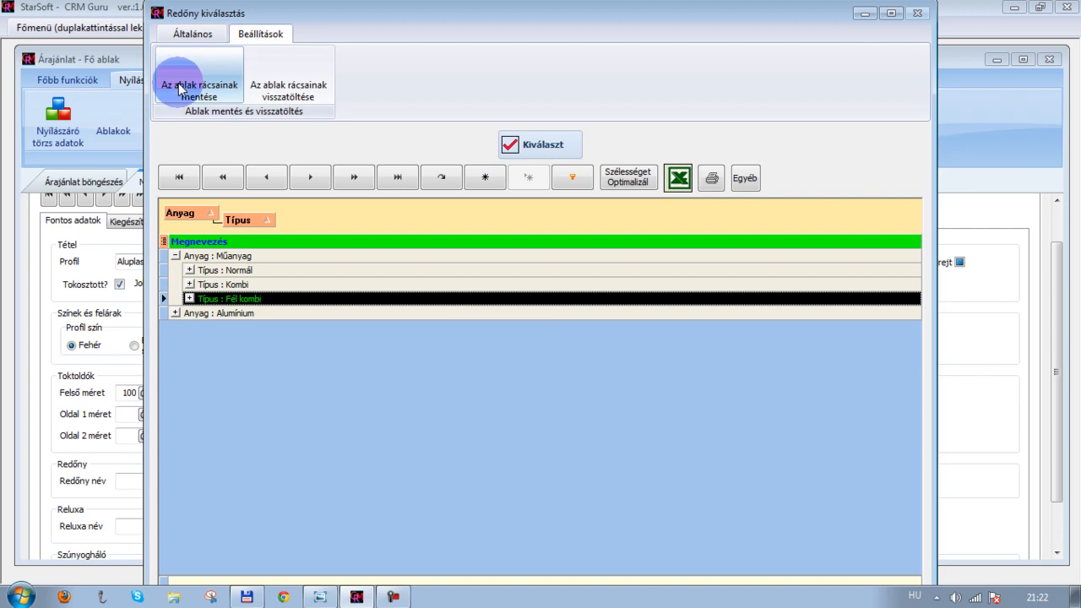
Select the Külső tokos shutter of Műanyag material and Fél kombi type
left_click(578, 147)
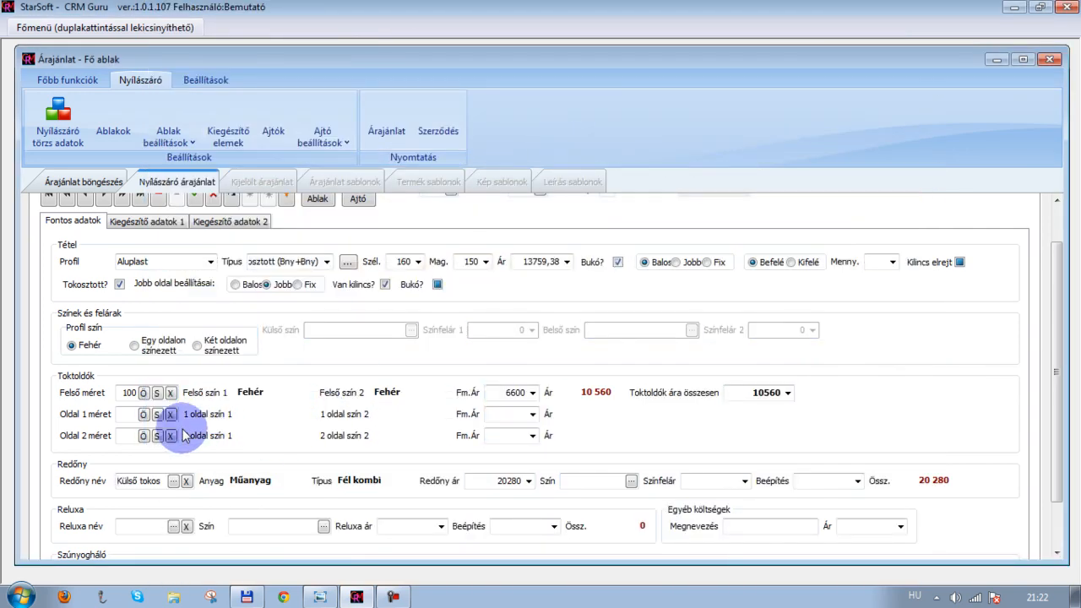
left_click(173, 481)
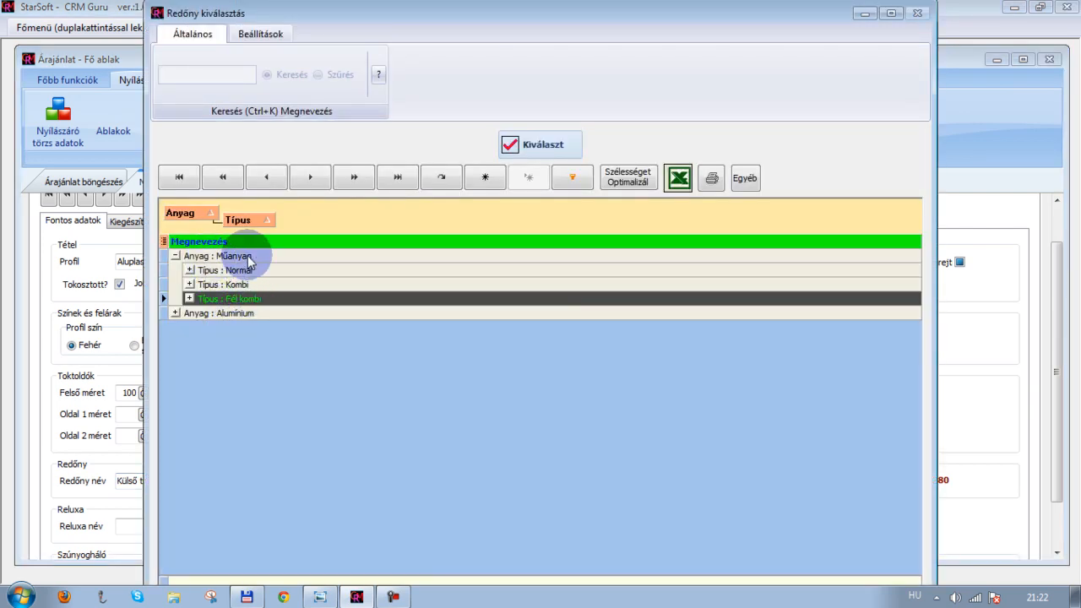
left_click(190, 298)
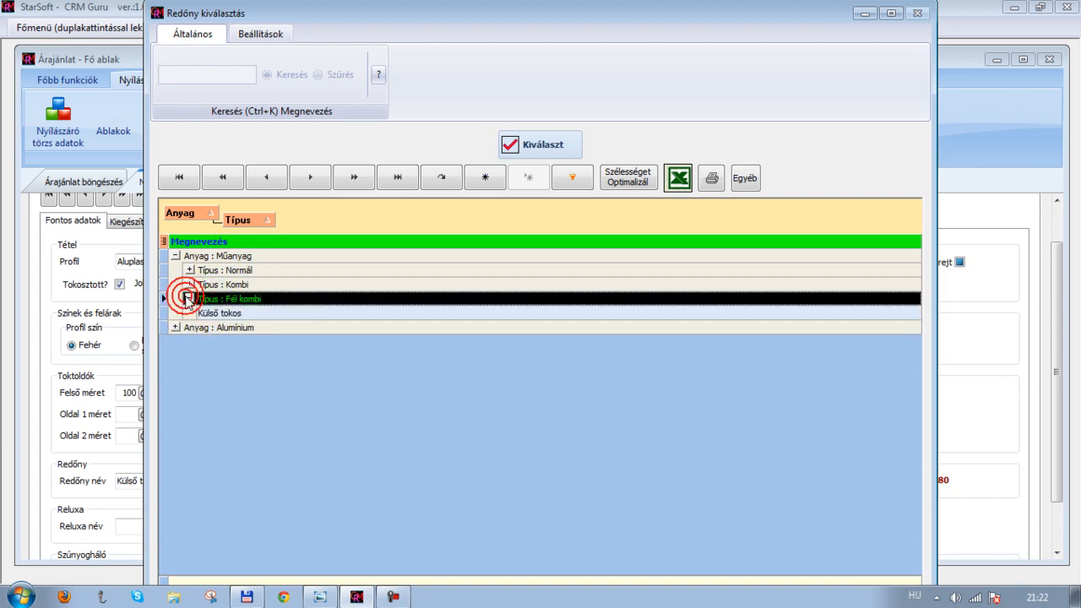
left_click(235, 314)
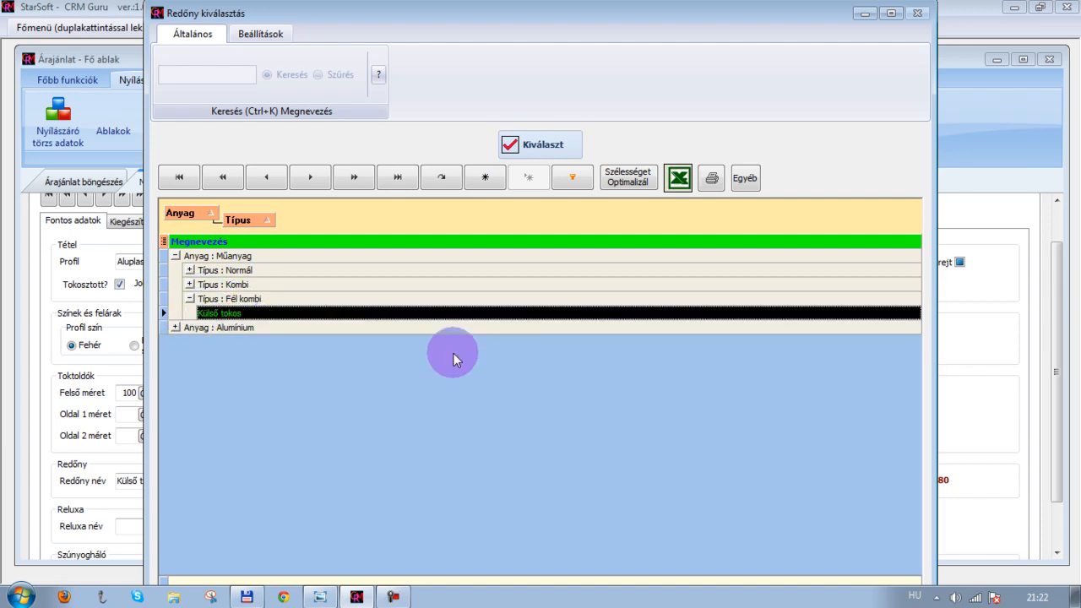
left_click(522, 148)
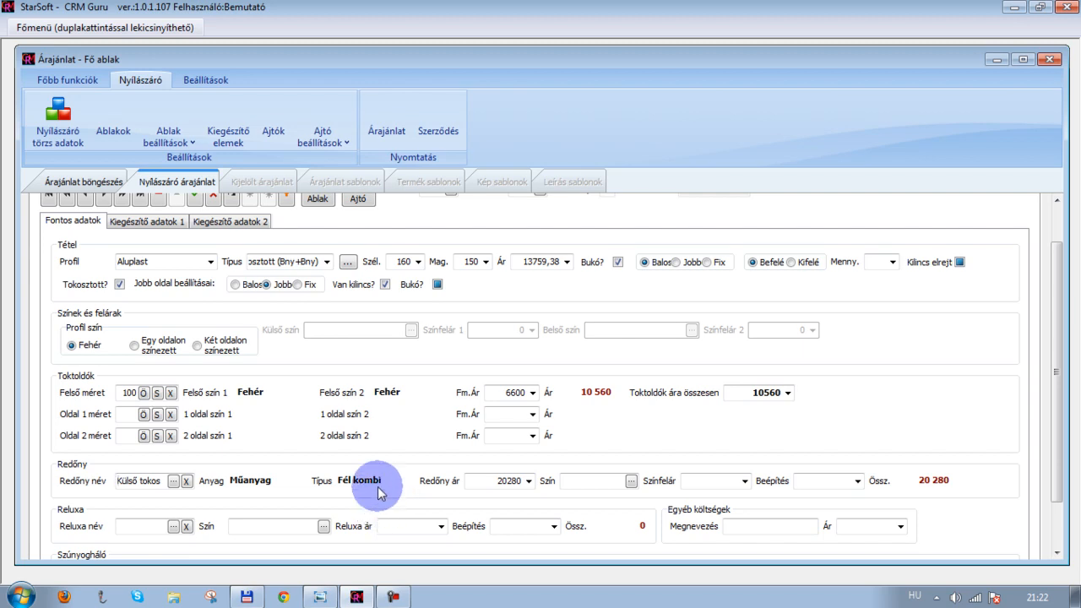
Set the outer sill to the white sheet-metal (Lemez) sill
scroll(420, 449, "down", 3)
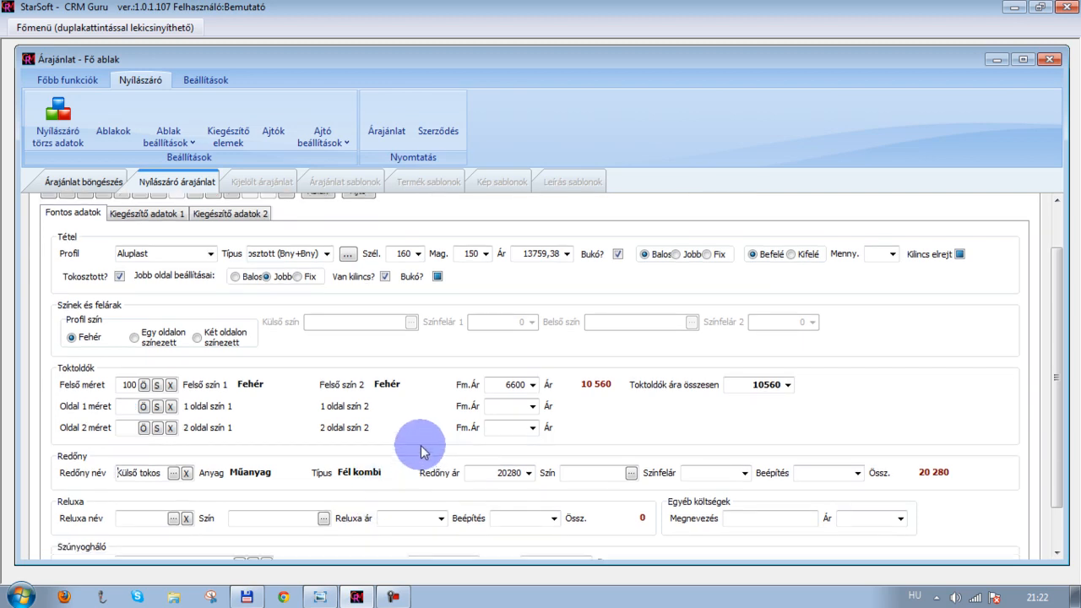
scroll(422, 442, "down", 4)
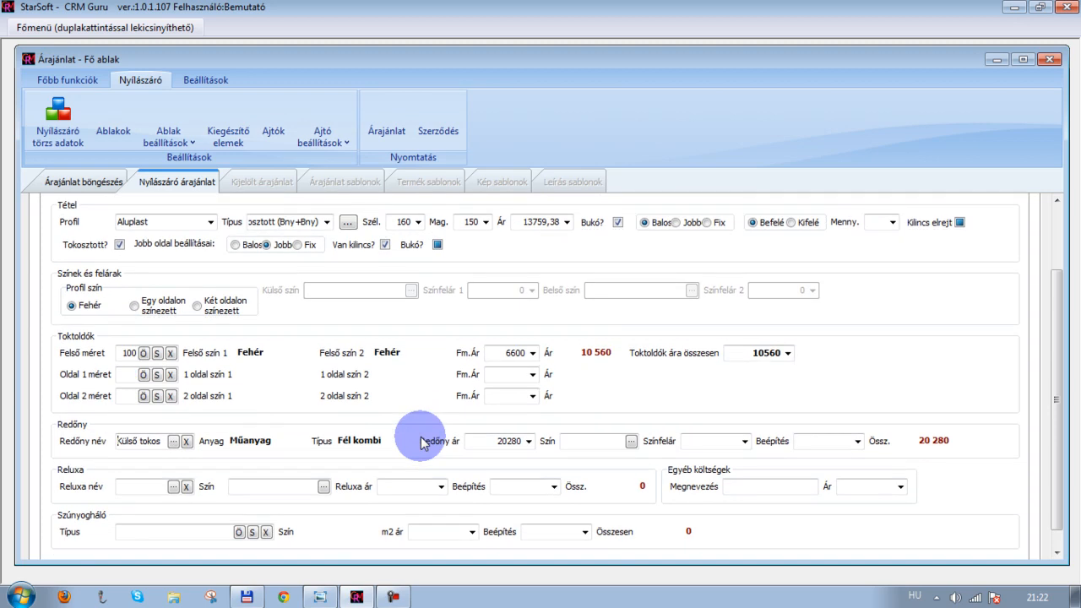
scroll(422, 445, "down", 1)
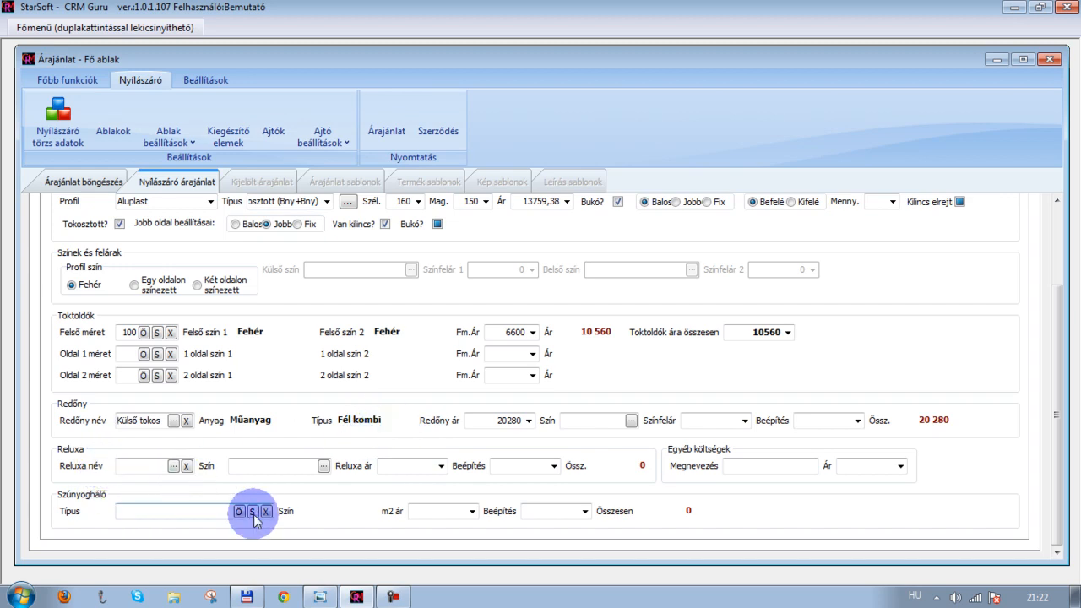
scroll(315, 475, "up", 4)
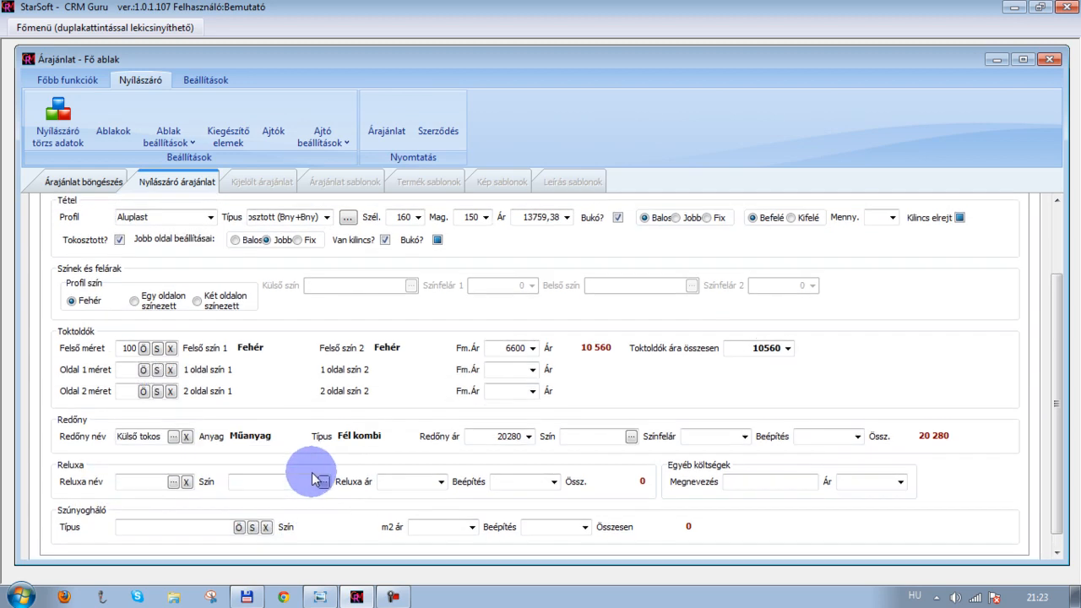
scroll(312, 477, "up", 4)
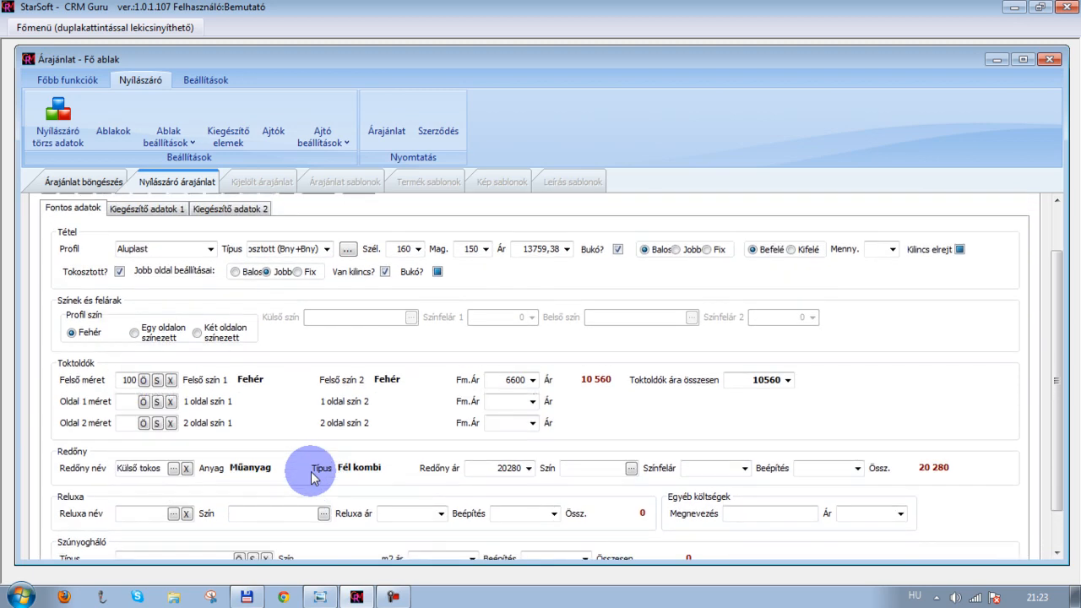
scroll(219, 287, "up", 3)
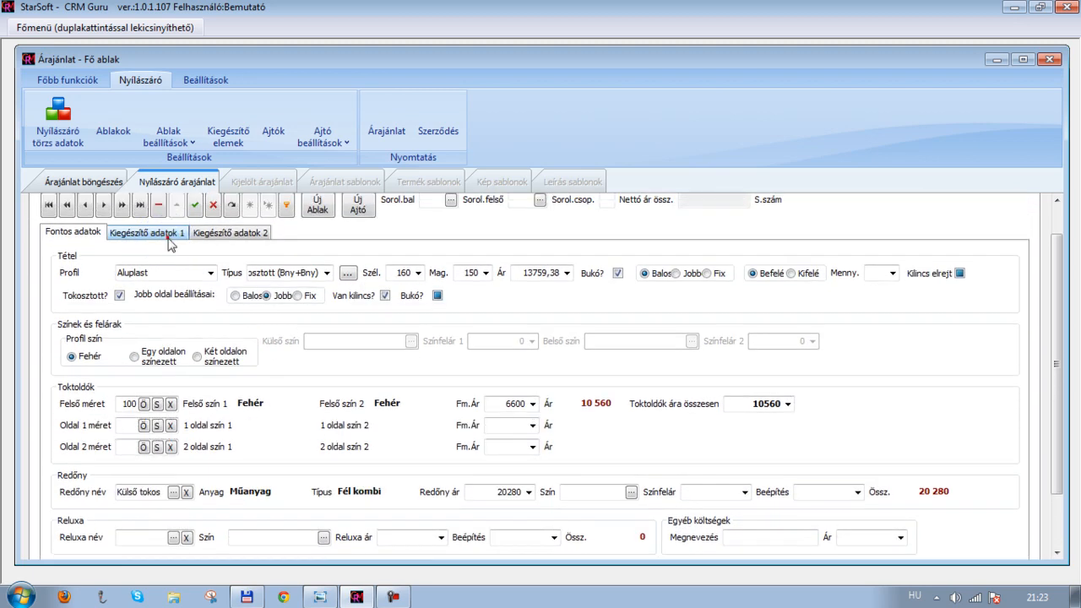
left_click(158, 232)
left_click(183, 275)
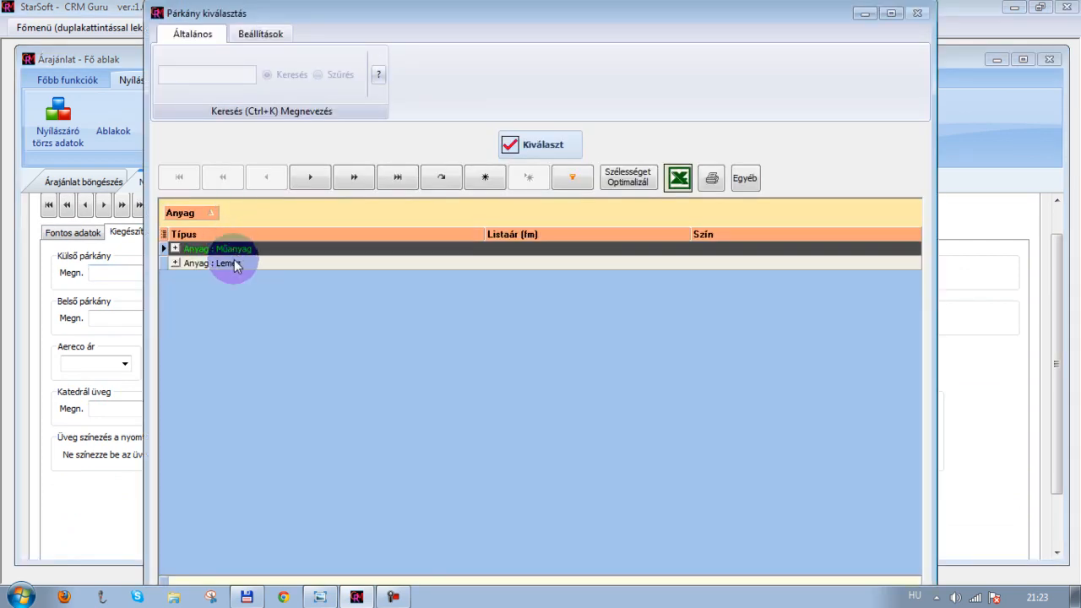
left_click(233, 262)
left_click(174, 263)
left_click(249, 281)
left_click(573, 144)
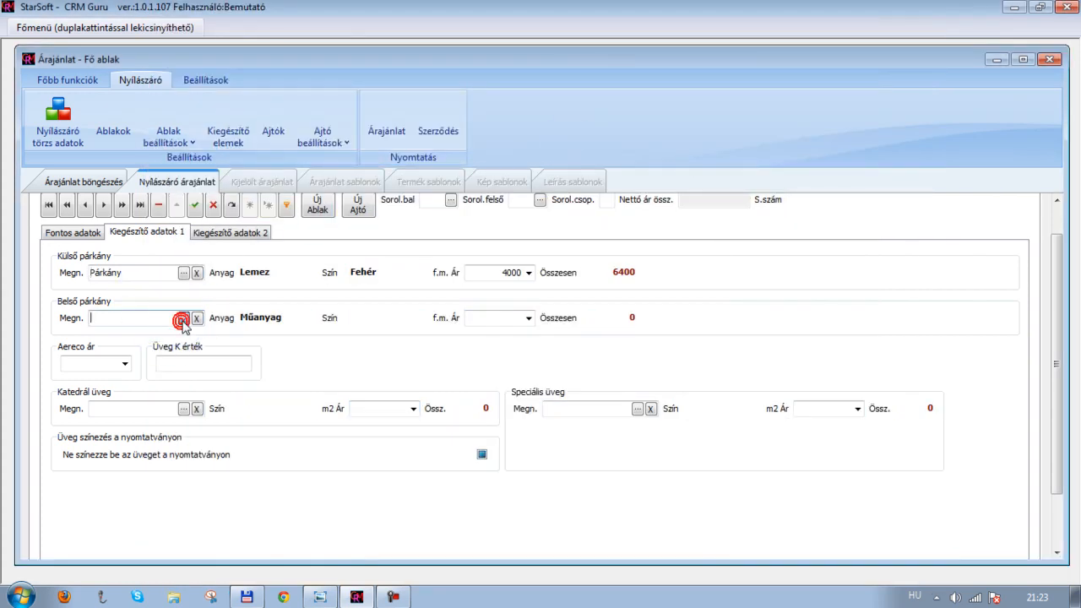
Set the inner sill to the white plastic (Műanyag) sill
left_click(184, 319)
left_click(174, 249)
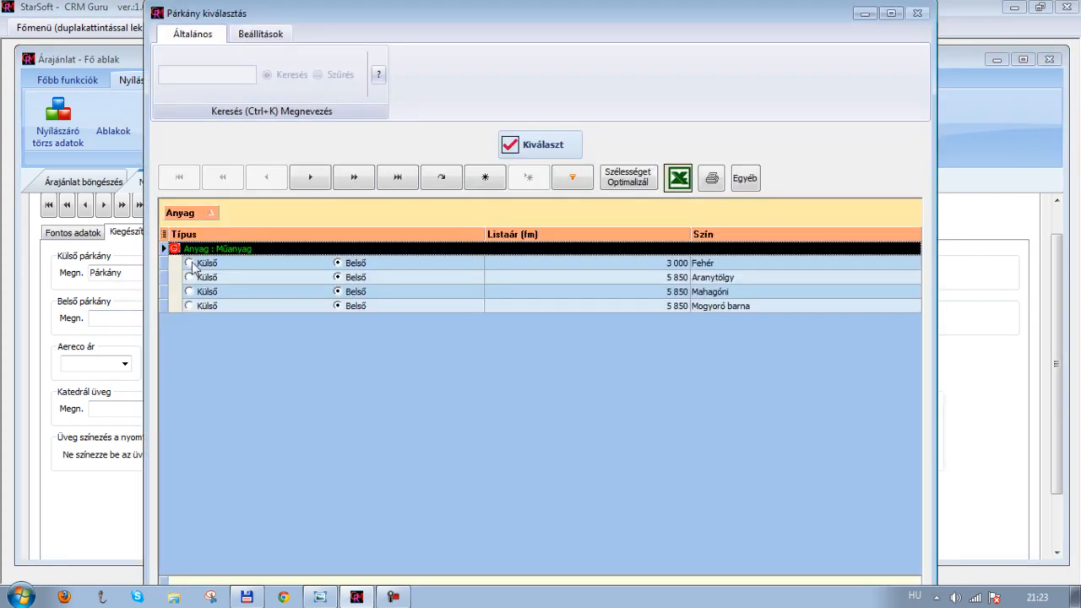
left_click(428, 265)
left_click(531, 150)
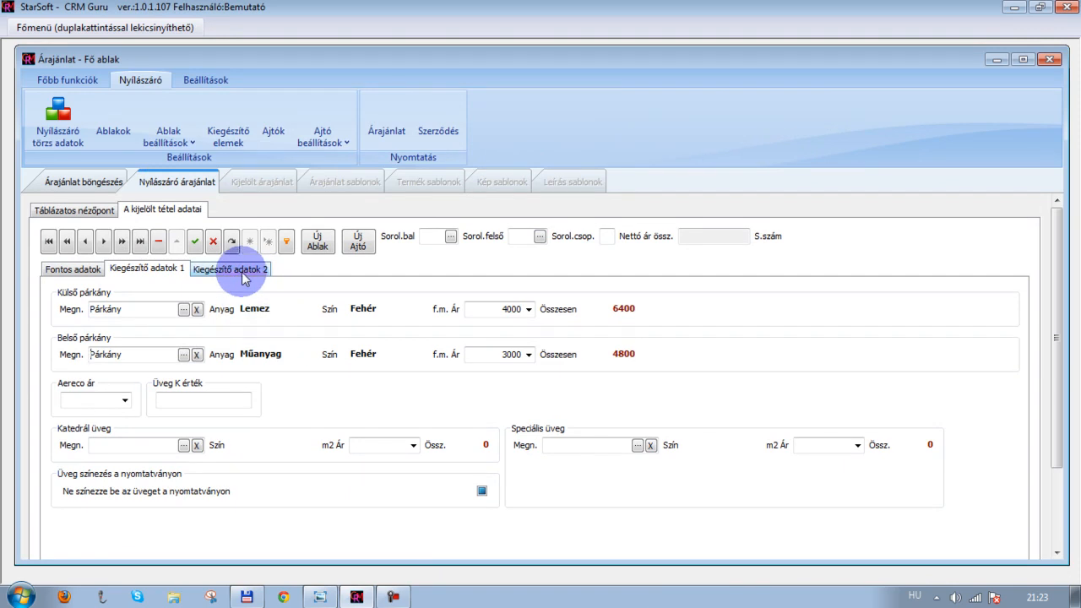
Save the window item and open the quotation's print preview
left_click(194, 243)
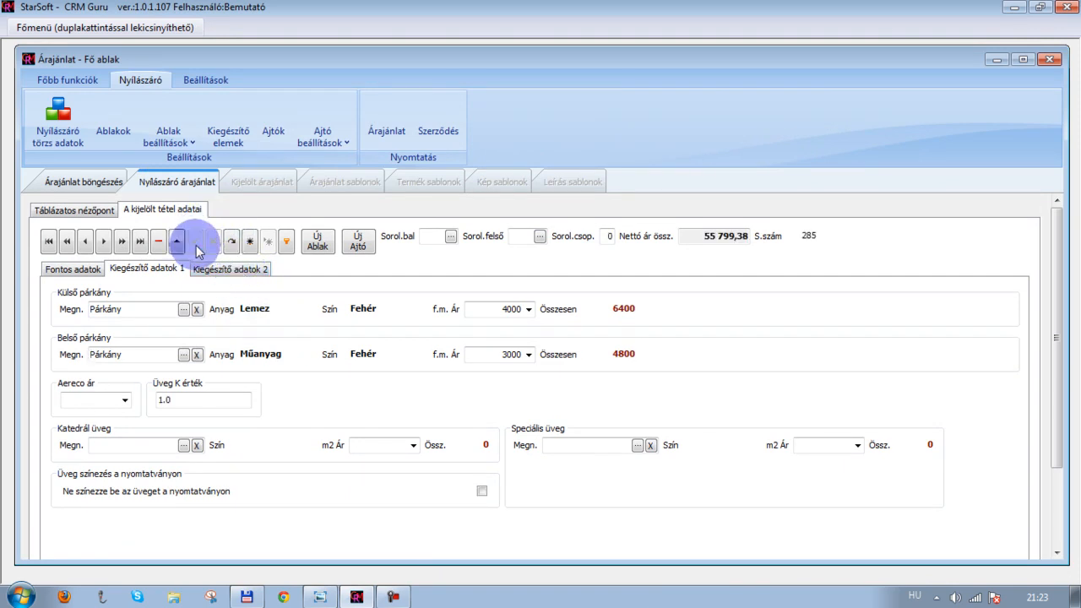
left_click(381, 129)
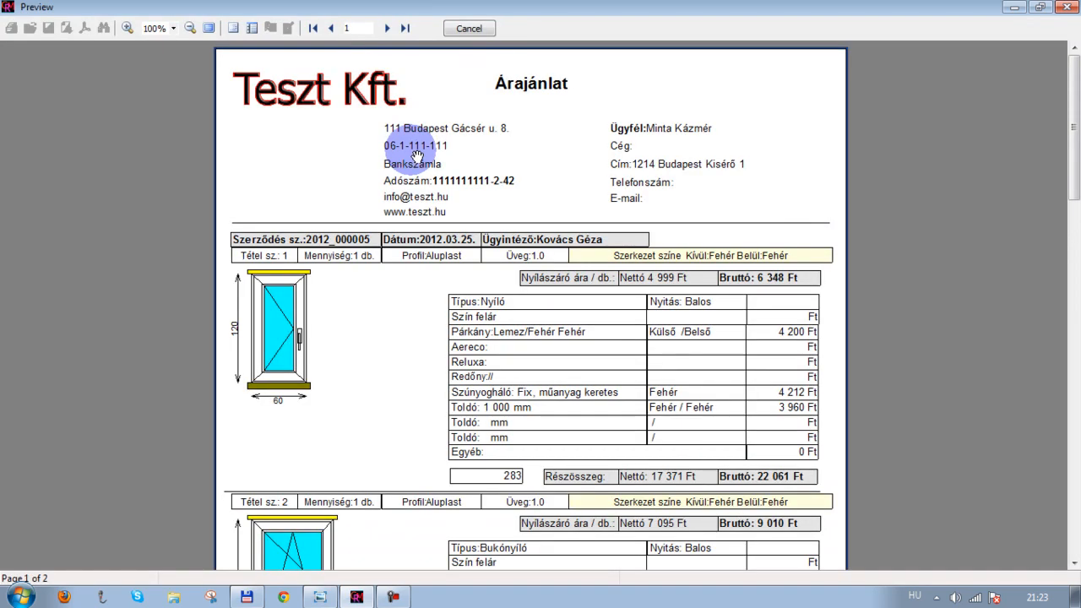
scroll(448, 178, "down", 3)
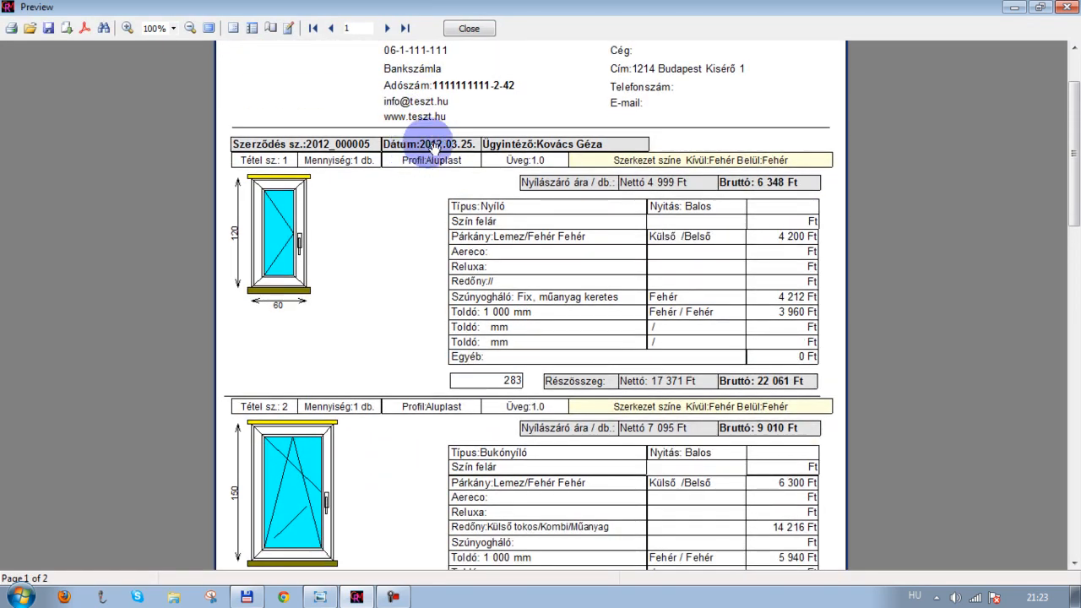
Scroll through both pages of the quotation's print preview, then close the preview
scroll(411, 137, "down", 2)
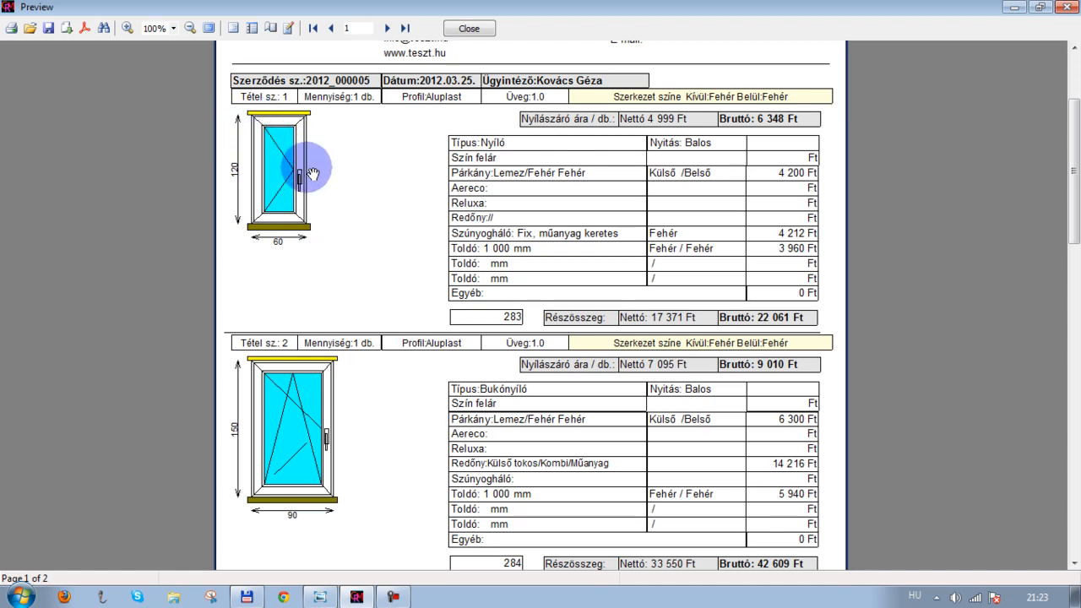
scroll(397, 245, "down", 5)
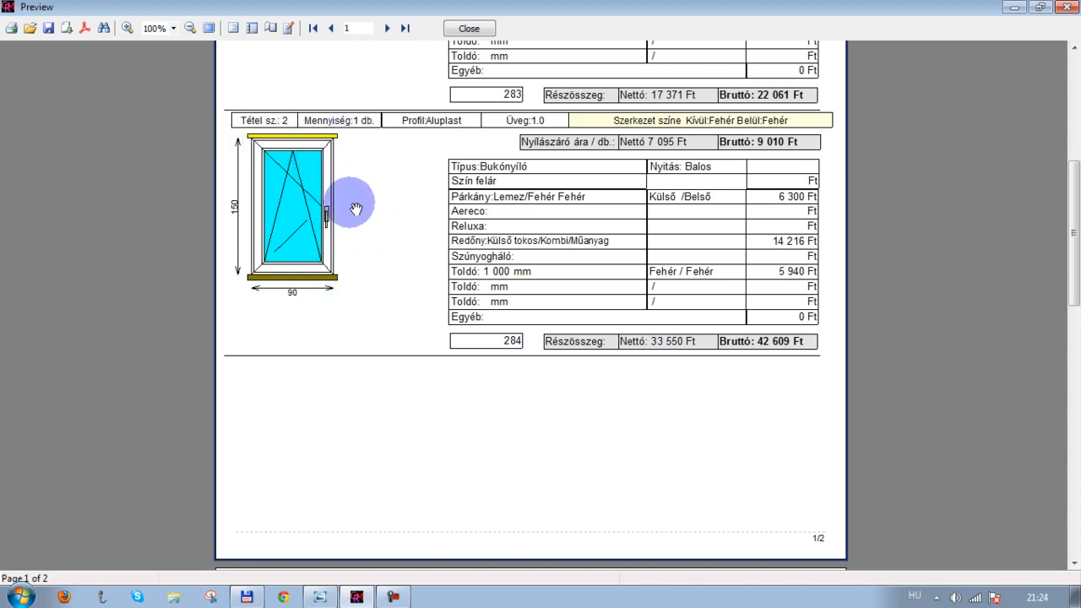
scroll(356, 209, "down", 1)
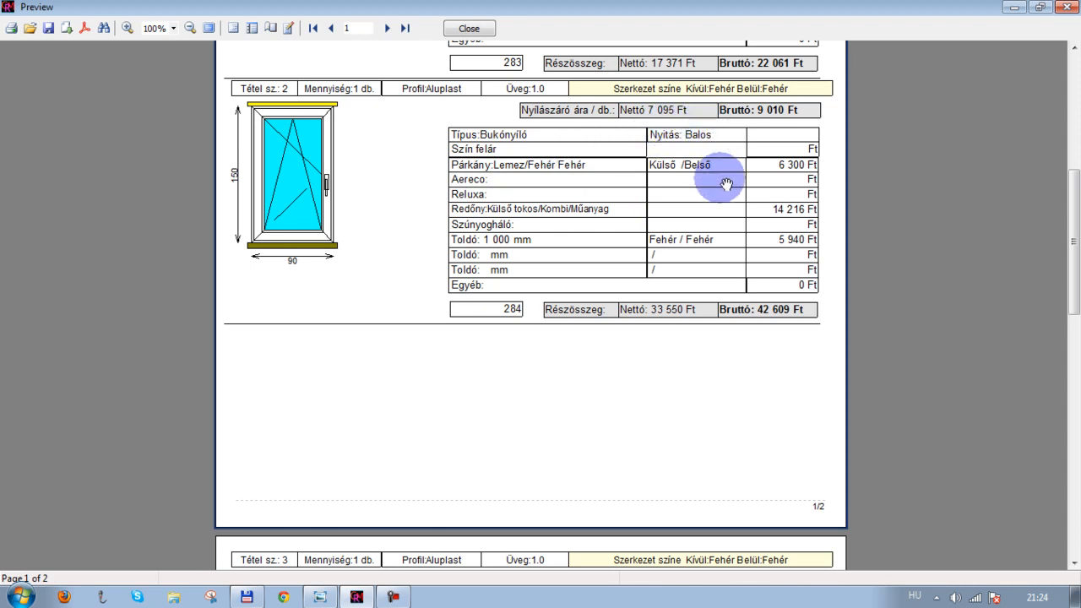
scroll(678, 307, "down", 10)
scroll(551, 247, "down", 1)
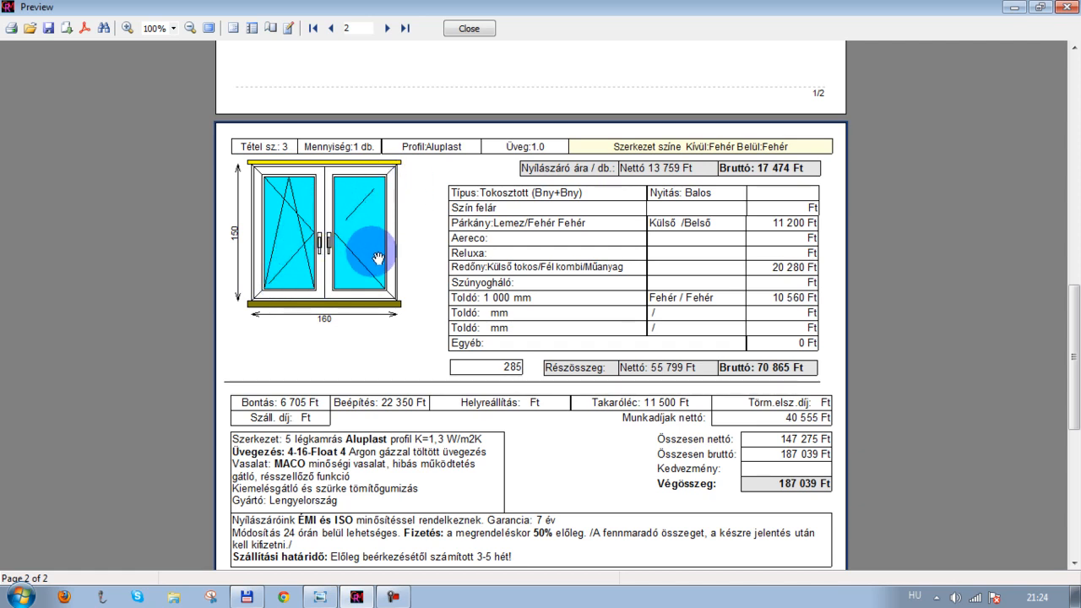
scroll(377, 257, "down", 2)
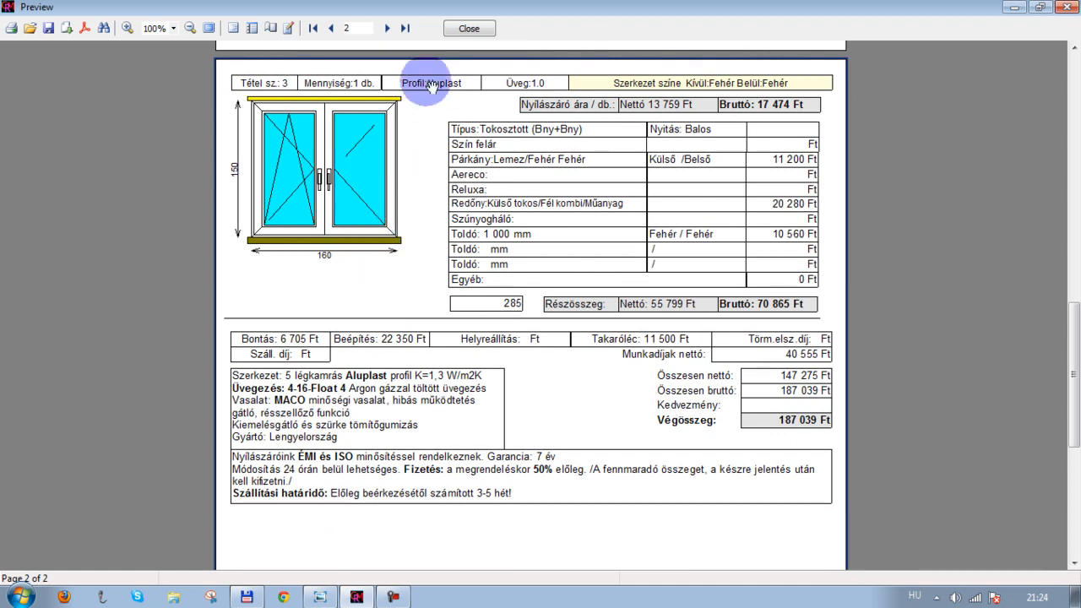
left_click(468, 29)
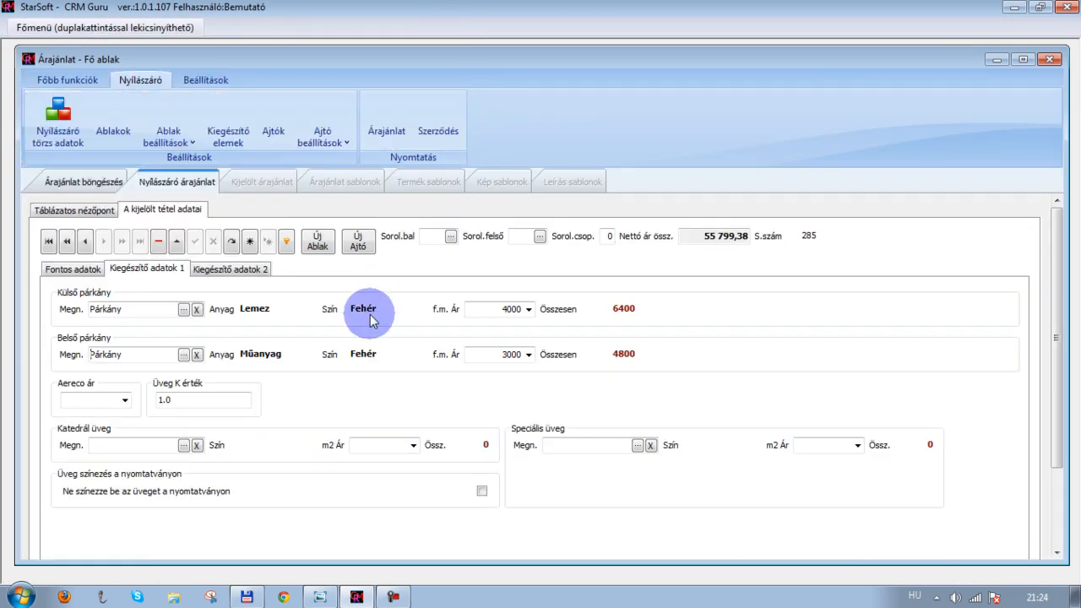
Move item 3's tilt (Bukó) option from the left sash to the right sash and save the item
left_click(82, 269)
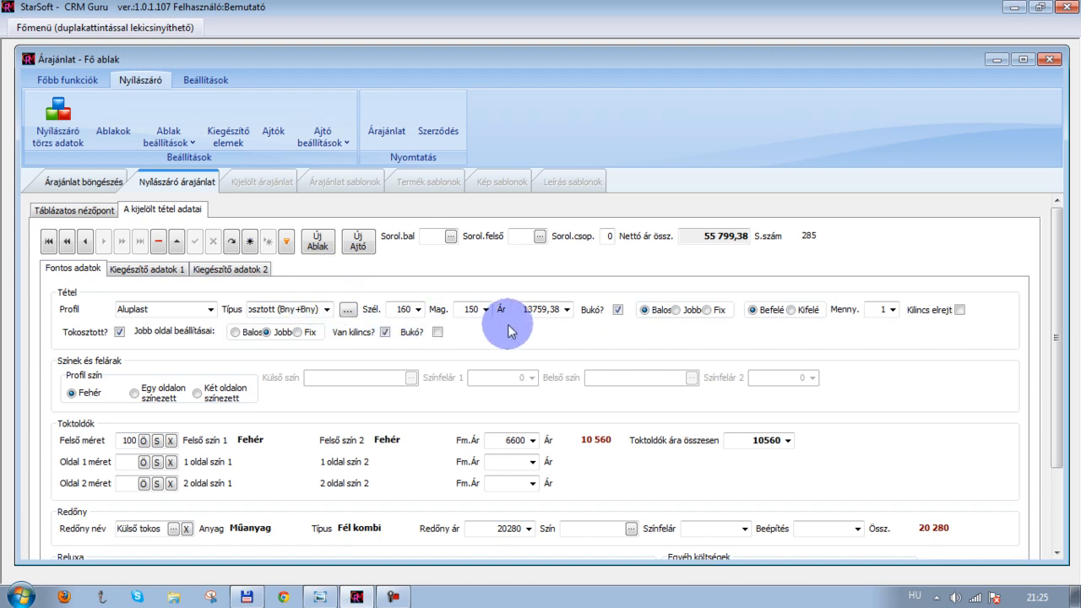
left_click(617, 311)
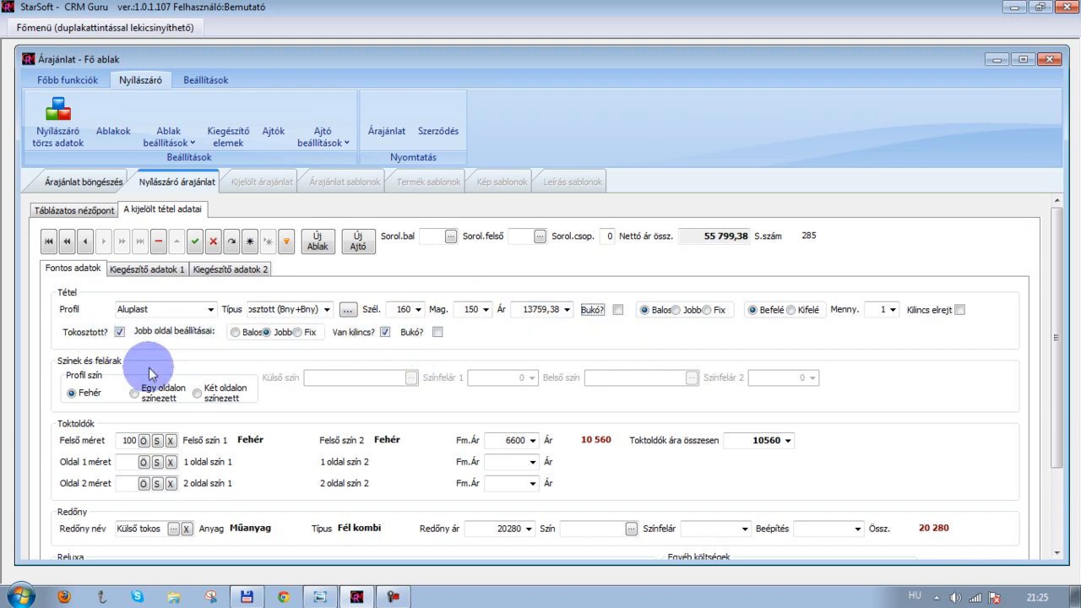
left_click(437, 333)
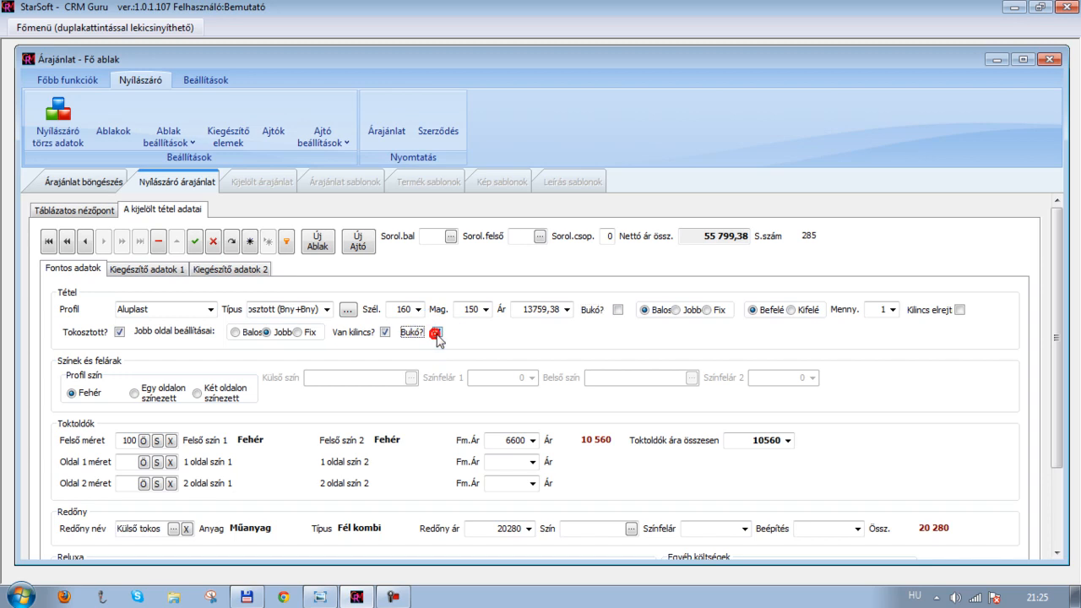
left_click(196, 243)
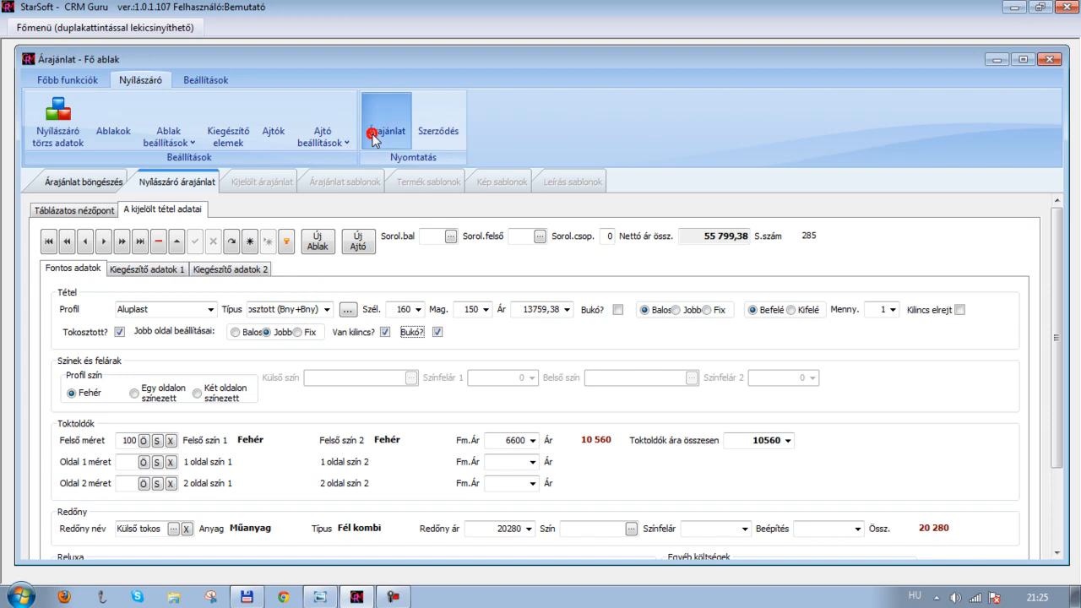
Open the quotation's print preview to check item 3's drawing, then close it
left_click(359, 239)
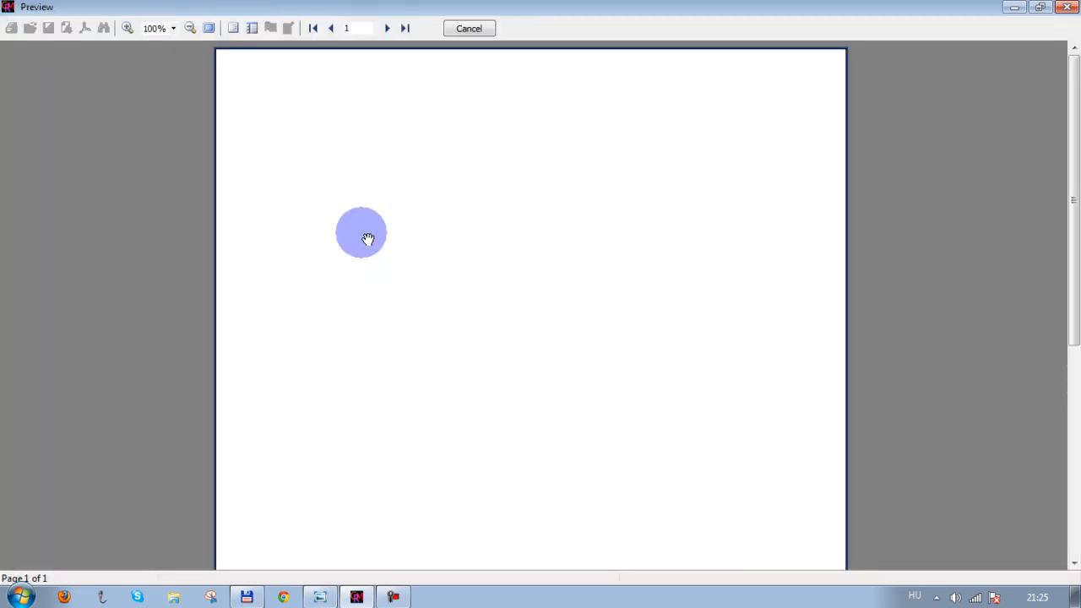
scroll(367, 239, "down", 5)
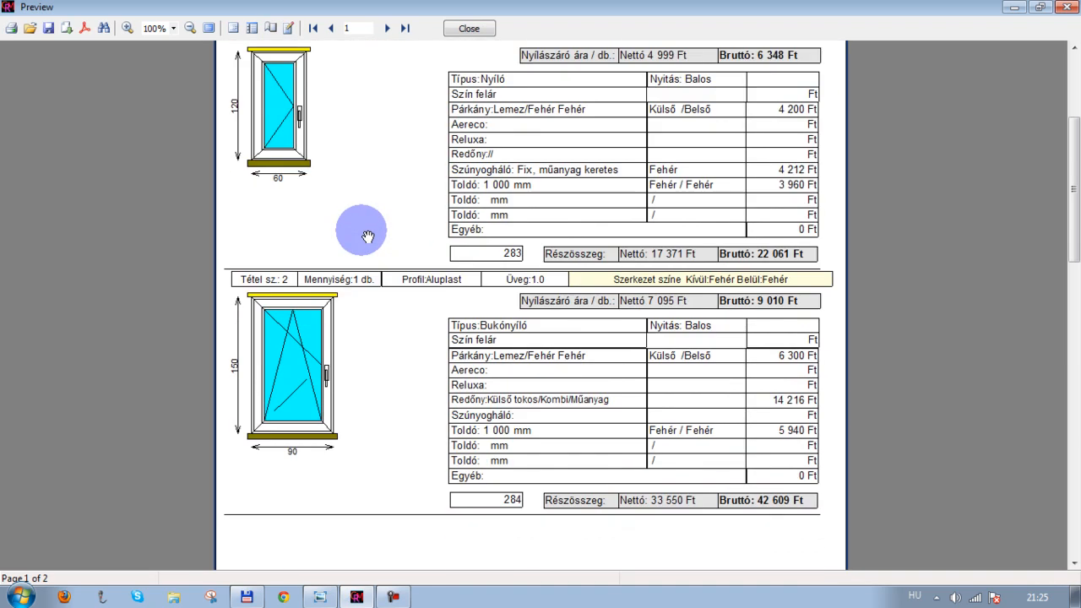
scroll(368, 237, "down", 10)
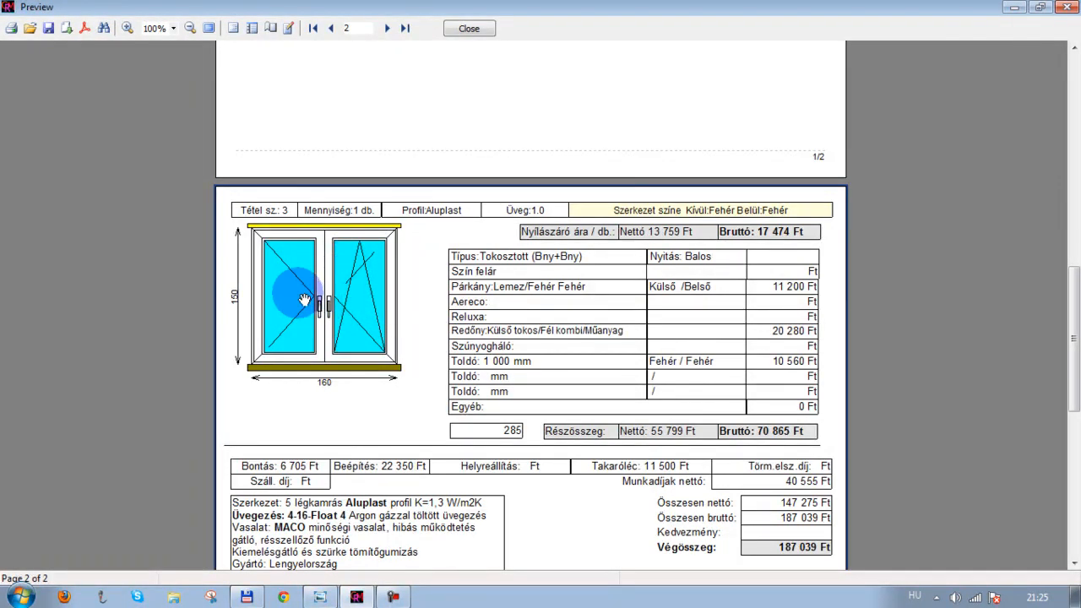
scroll(358, 314, "up", 3)
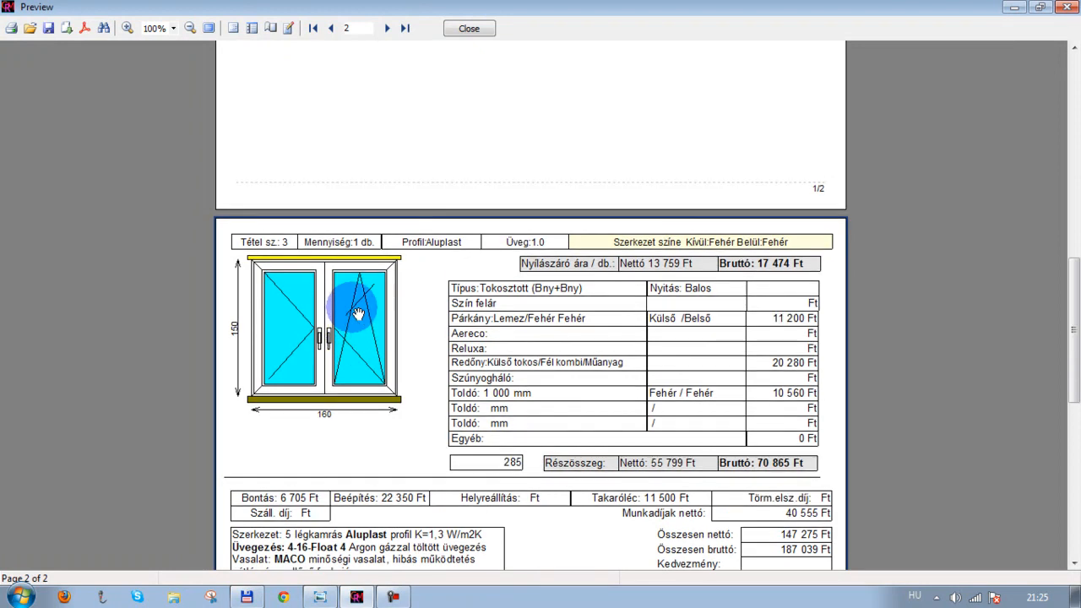
scroll(358, 314, "up", 4)
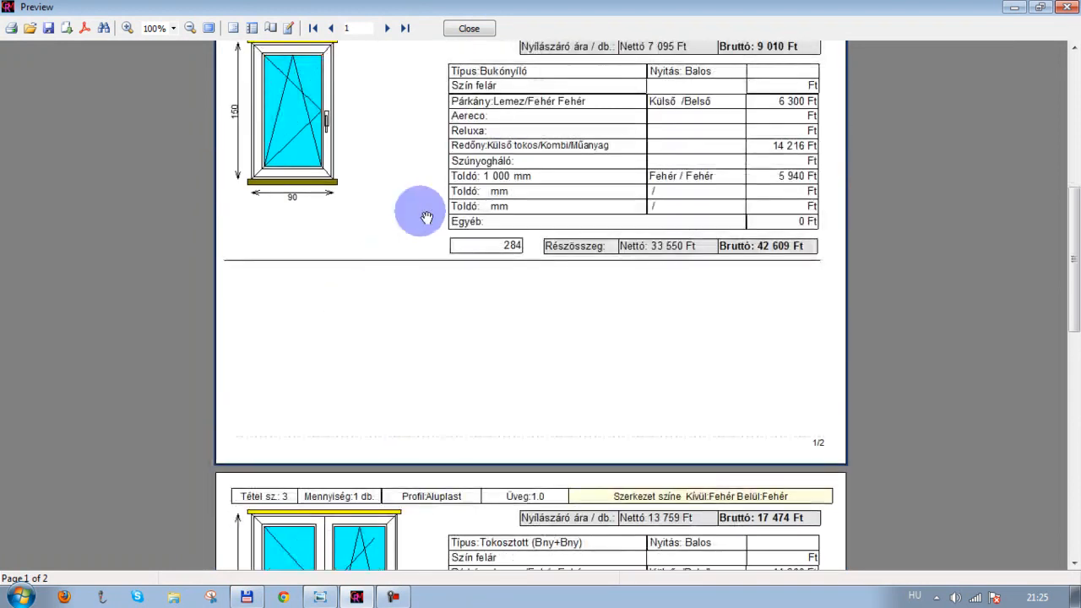
left_click(469, 27)
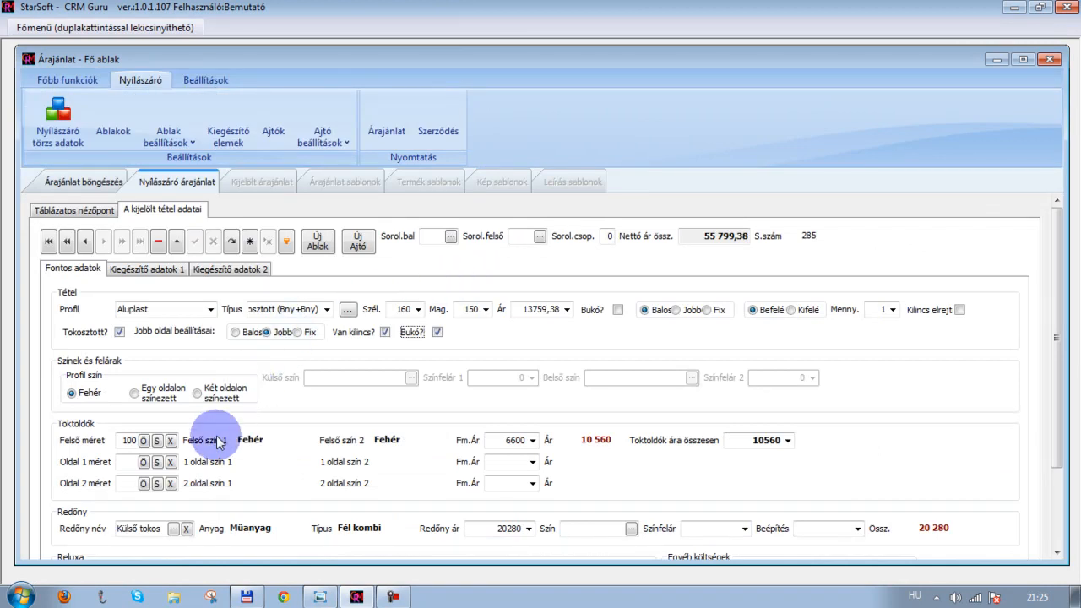
Move item 3's tilt (Bukó) option back from the right sash to the left sash
scroll(216, 432, "down", 1)
scroll(216, 435, "down", 2)
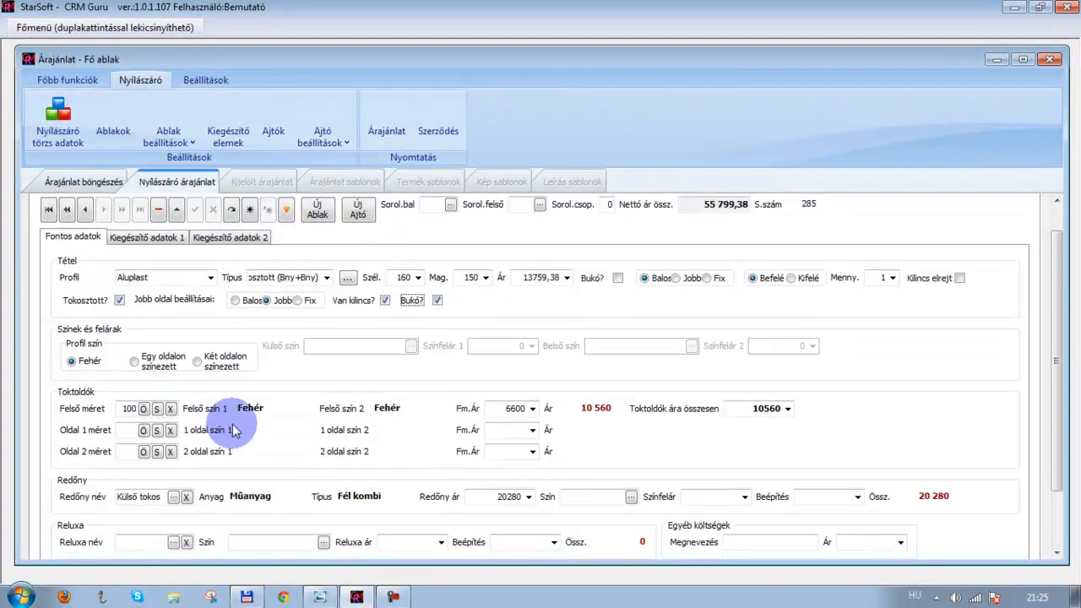
left_click(437, 284)
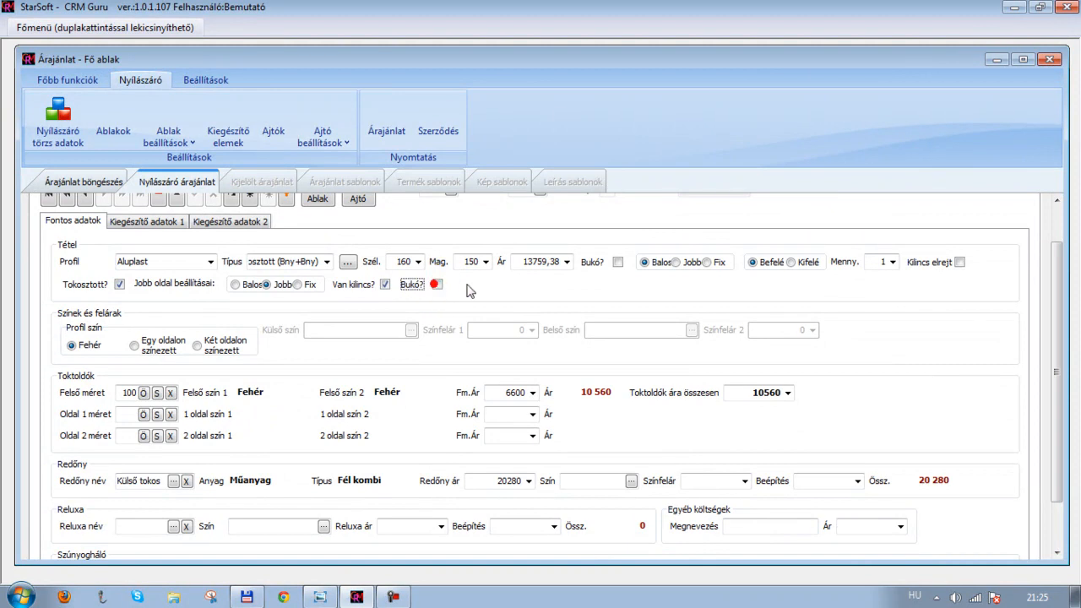
left_click(617, 263)
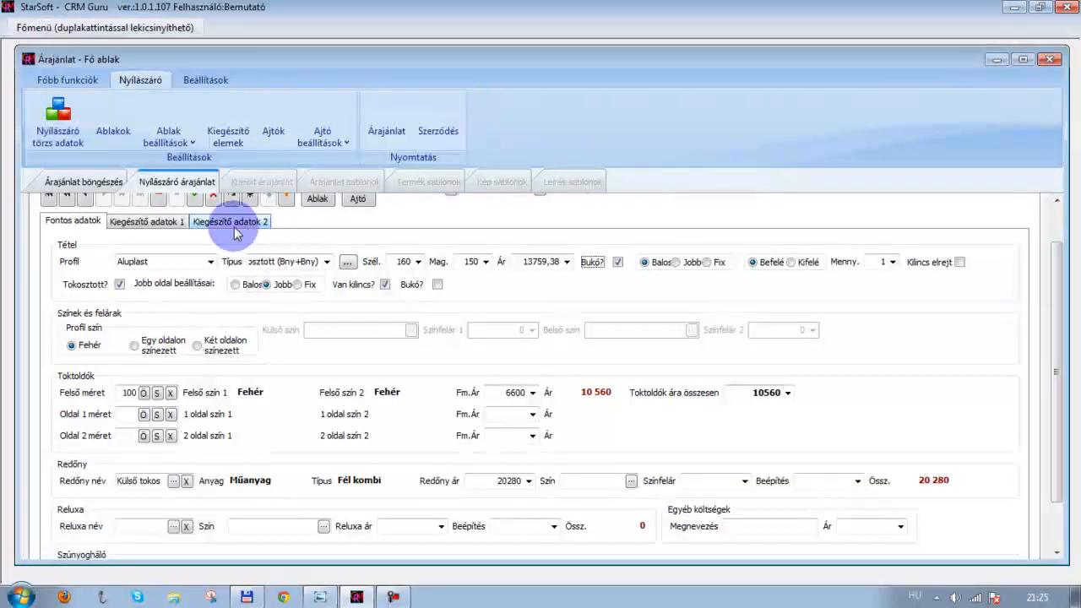
left_click(269, 285)
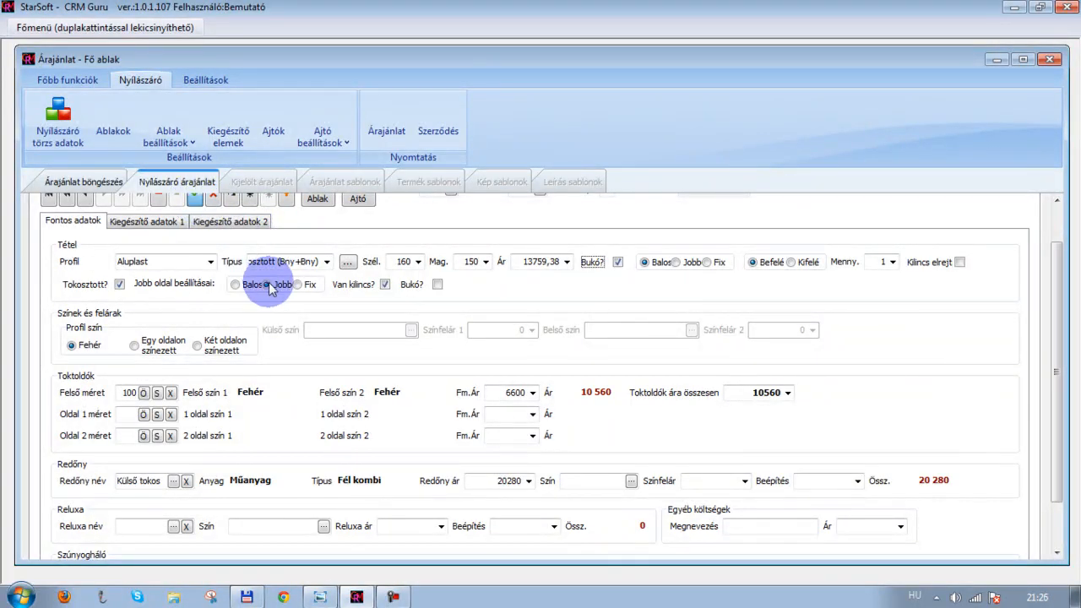
Switch to the Windows Photo Viewer to view the reference sketch of the windows to quote
scroll(270, 289, "up", 1)
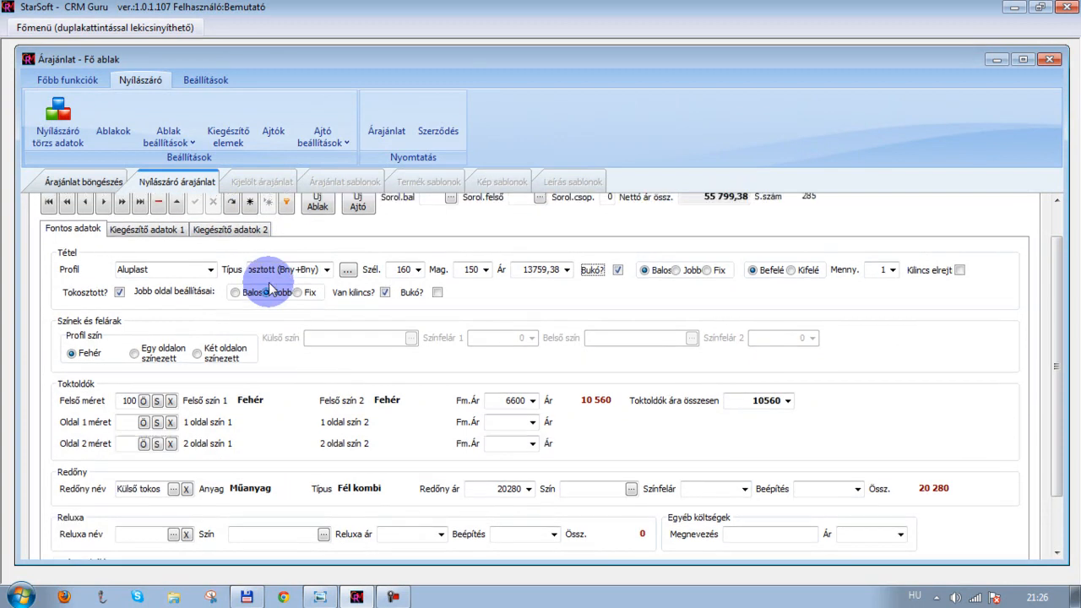
scroll(320, 230, "up", 2)
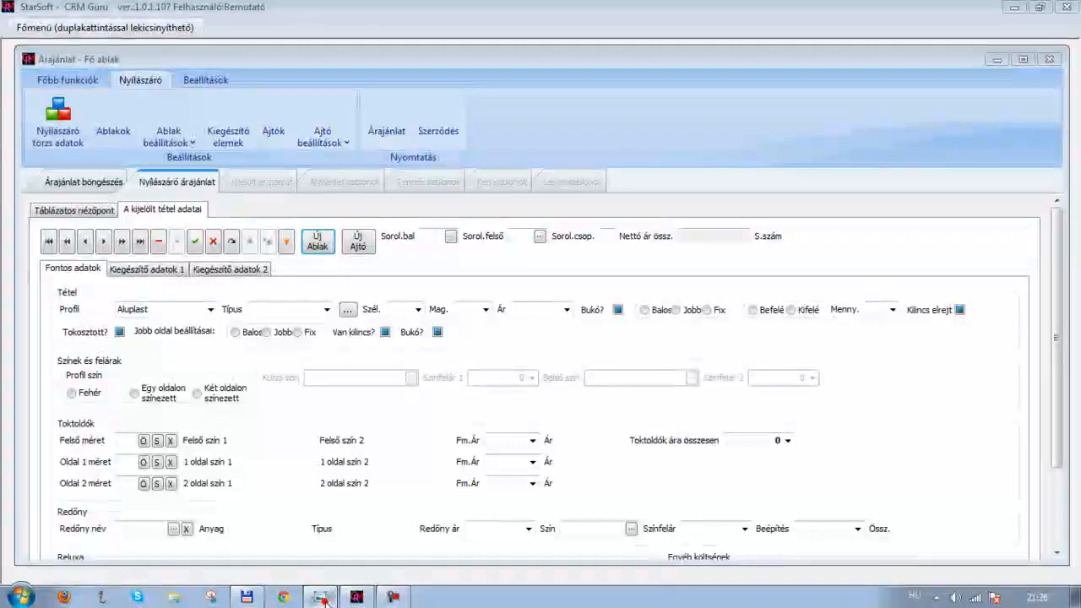
left_click(321, 596)
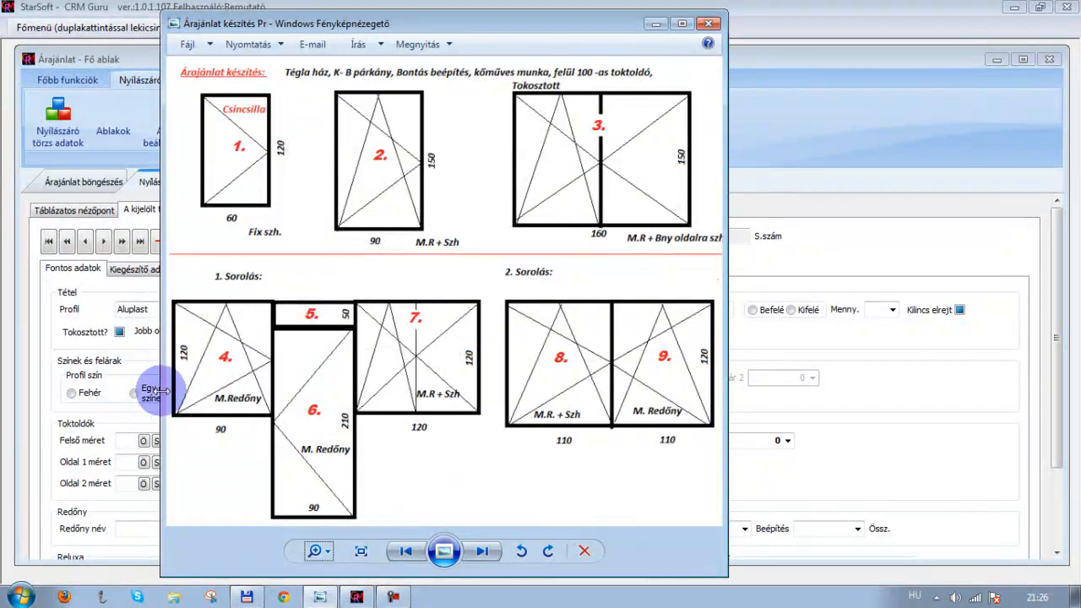